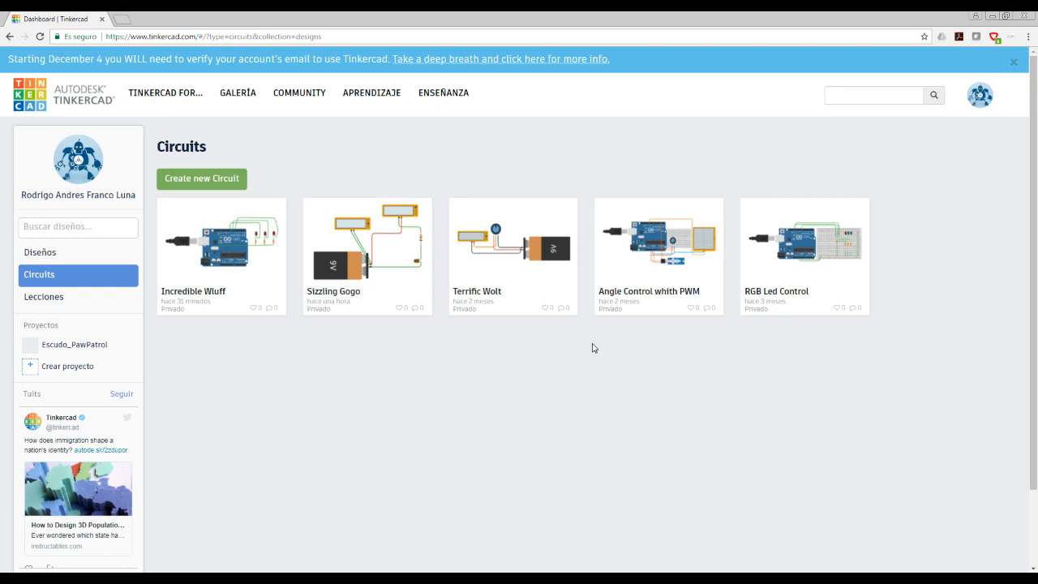
# Switch to Paint and draw a vertical and a horizontal black axis crossing on the blank canvas.
pyautogui.press('super')
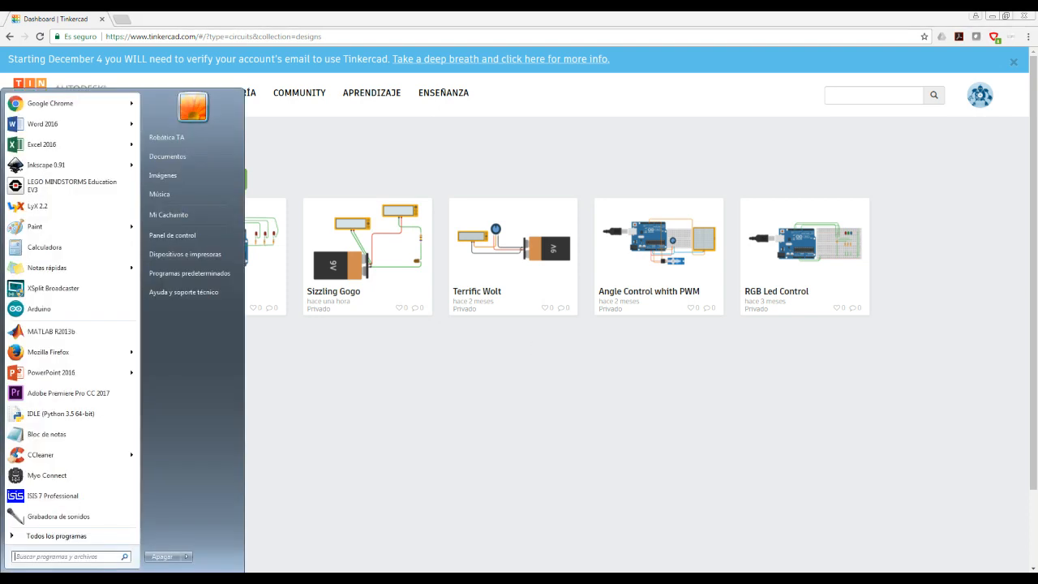
pyautogui.click(51, 228)
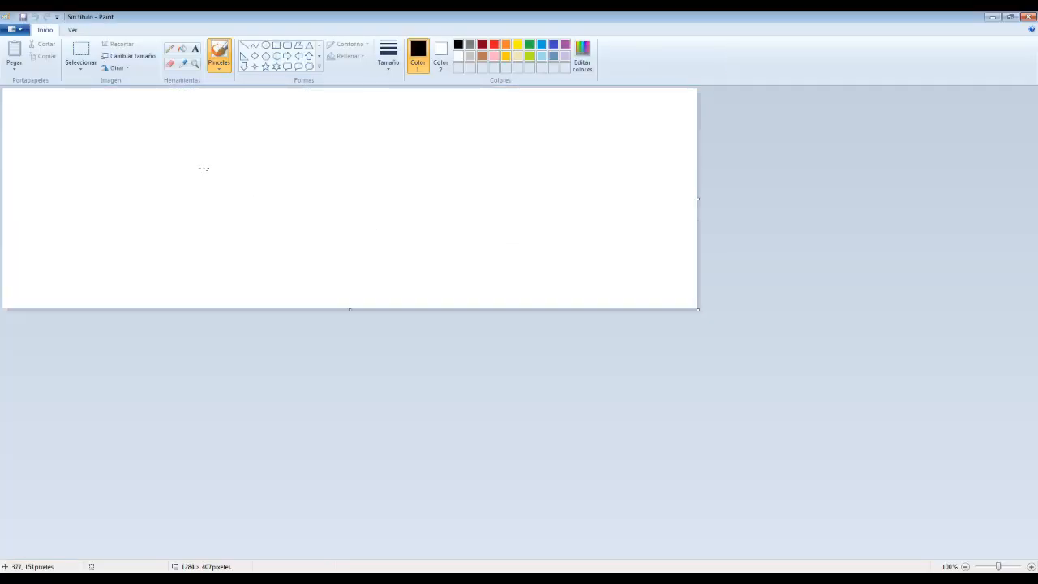
pyautogui.moveTo(167, 124); pyautogui.dragTo(168, 258)
pyautogui.moveTo(130, 223); pyautogui.dragTo(433, 231)
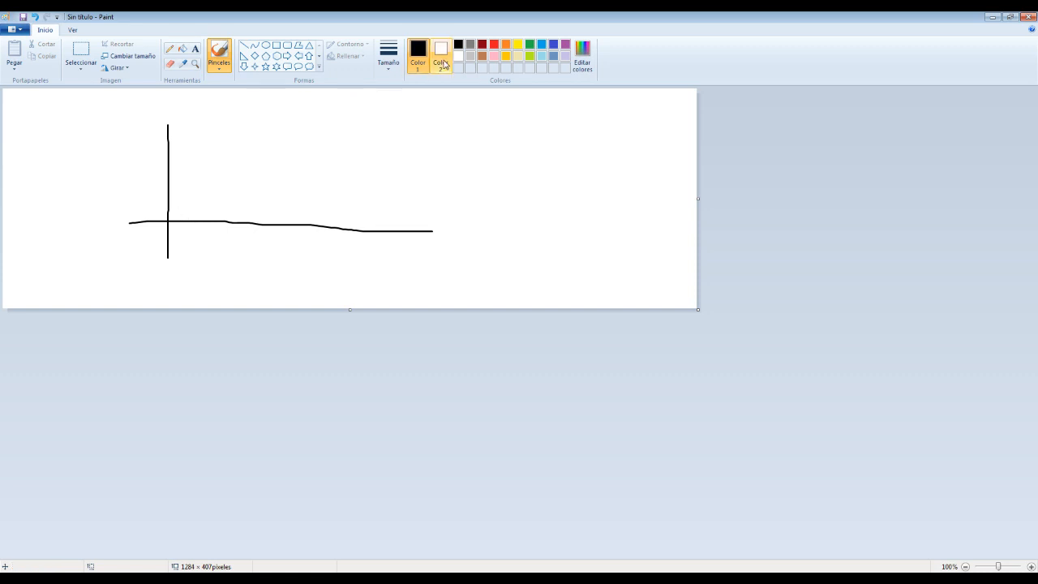
# Draw a red square wave along the axes, marking its low level 0 and its high level 5 on the vertical axis.
pyautogui.click(494, 43)
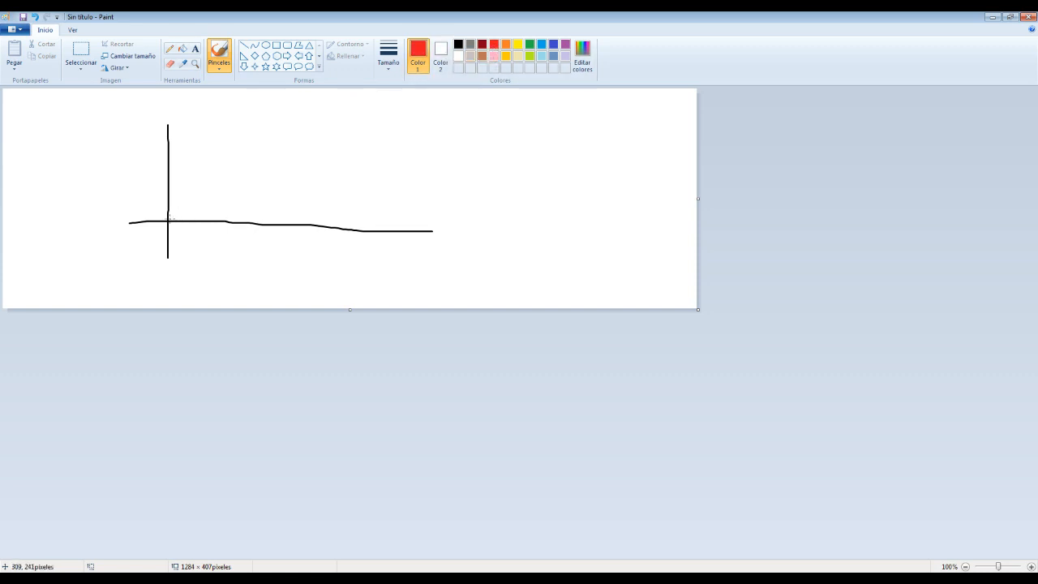
pyautogui.moveTo(162, 219)
pyautogui.mouseDown()
pyautogui.moveTo(180, 220)
pyautogui.moveTo(140, 224)
pyautogui.moveTo(150, 223)
pyautogui.mouseUp()
pyautogui.moveTo(140, 141)
pyautogui.mouseDown()
pyautogui.moveTo(149, 151)
pyautogui.moveTo(136, 153)
pyautogui.moveTo(150, 141)
pyautogui.mouseUp()
pyautogui.moveTo(177, 219)
pyautogui.mouseDown()
pyautogui.moveTo(213, 220)
pyautogui.moveTo(215, 165)
pyautogui.moveTo(236, 149)
pyautogui.moveTo(270, 149)
pyautogui.moveTo(267, 205)
pyautogui.moveTo(297, 227)
pyautogui.moveTo(325, 226)
pyautogui.mouseUp()
pyautogui.moveTo(315, 147)
pyautogui.mouseDown()
pyautogui.moveTo(325, 224)
pyautogui.moveTo(379, 152)
pyautogui.mouseUp()
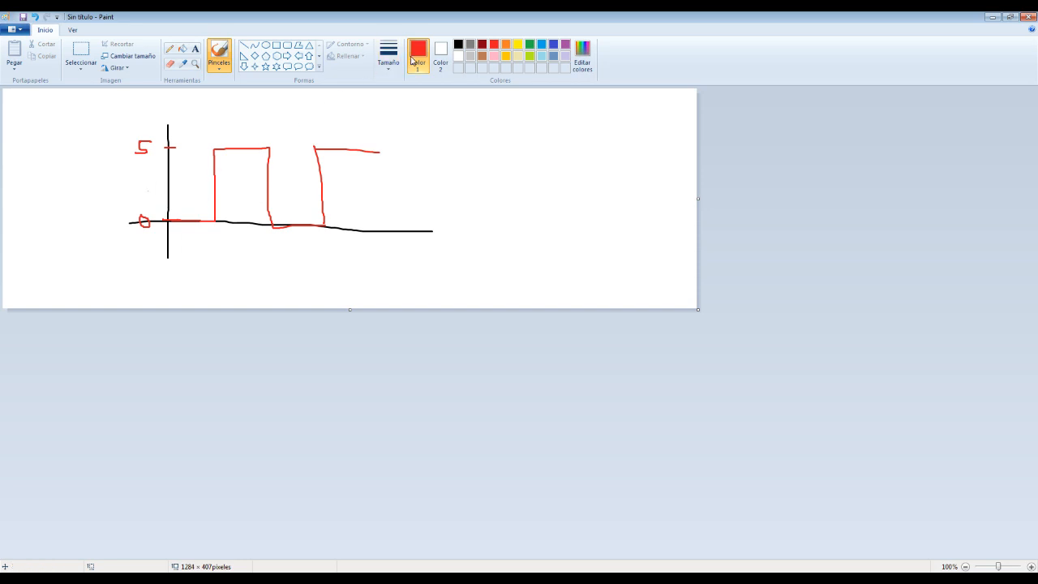
# Draw a yellow zigzag across the graph between levels 0 and 5, plus a short yellow vertical stroke beside the 0.
pyautogui.click(517, 44)
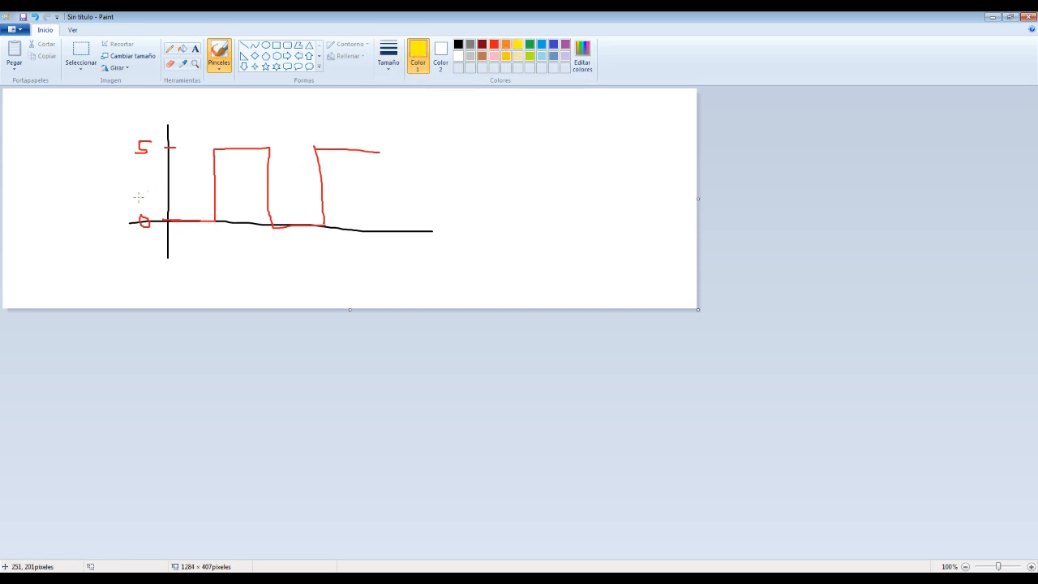
pyautogui.moveTo(139, 197)
pyautogui.mouseDown()
pyautogui.moveTo(188, 177)
pyautogui.moveTo(252, 174)
pyautogui.moveTo(435, 196)
pyautogui.mouseUp()
pyautogui.moveTo(119, 196); pyautogui.dragTo(126, 235)
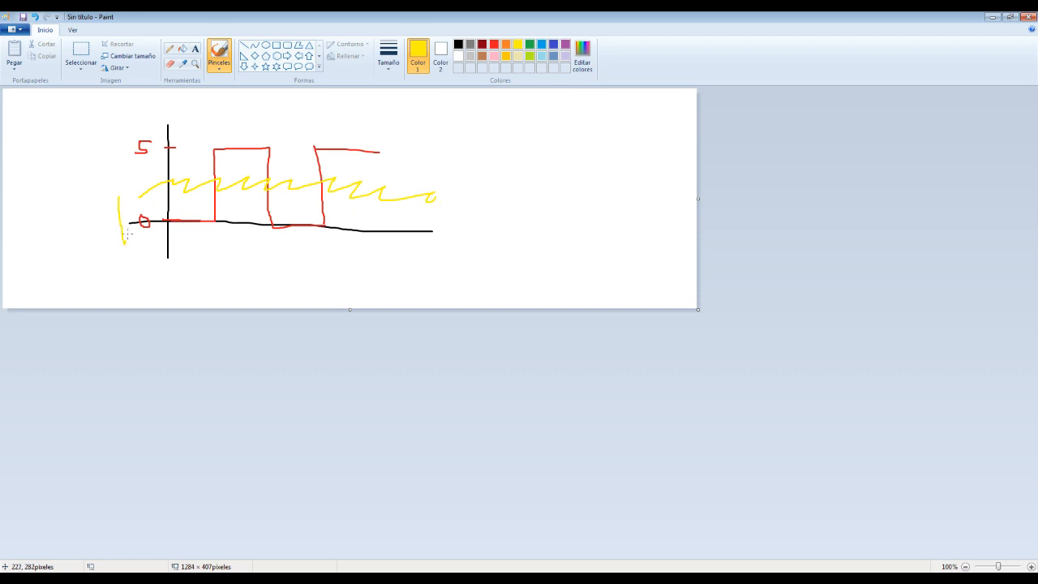
# Outline the band around level 5 with a green rectangle and handwrite "High" above its far end.
pyautogui.click(529, 45)
pyautogui.moveTo(152, 138); pyautogui.dragTo(152, 174)
pyautogui.moveTo(151, 138)
pyautogui.mouseDown()
pyautogui.moveTo(388, 134)
pyautogui.moveTo(420, 182)
pyautogui.moveTo(308, 171)
pyautogui.moveTo(154, 174)
pyautogui.mouseUp()
pyautogui.moveTo(404, 93)
pyautogui.mouseDown()
pyautogui.moveTo(405, 116)
pyautogui.moveTo(414, 106)
pyautogui.moveTo(406, 119)
pyautogui.mouseUp()
pyautogui.moveTo(399, 114)
pyautogui.mouseDown()
pyautogui.moveTo(422, 114)
pyautogui.moveTo(418, 124)
pyautogui.moveTo(423, 107)
pyautogui.moveTo(431, 122)
pyautogui.moveTo(459, 116)
pyautogui.moveTo(444, 147)
pyautogui.mouseUp()
pyautogui.hotkey('ctrl', 'z')
pyautogui.hotkey('ctrl', 'z')
pyautogui.moveTo(467, 101); pyautogui.dragTo(488, 129)
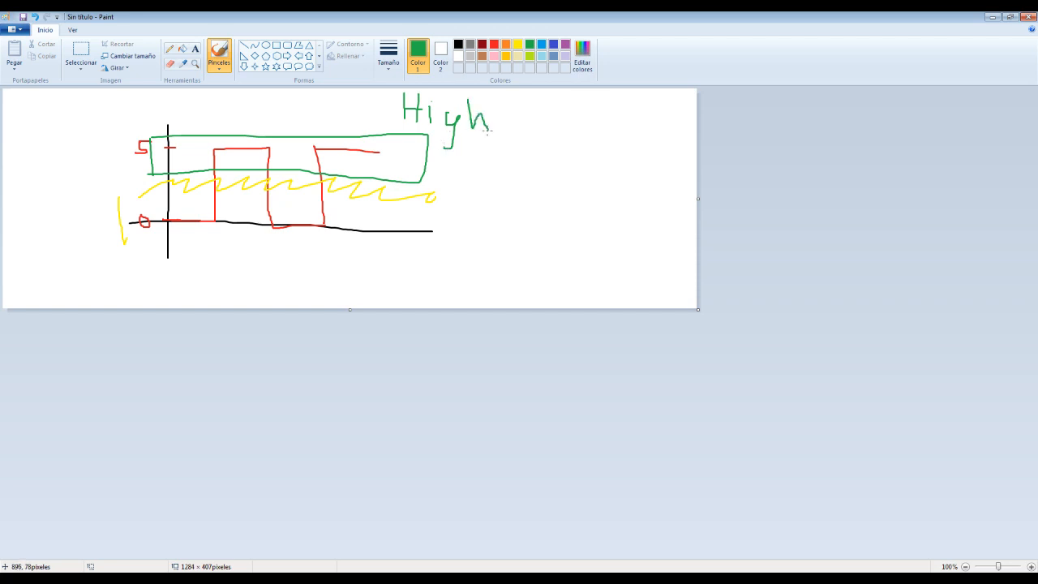
# Outline the band around level 0 with an indigo-blue rectangle and handwrite "LOW" at its far end.
pyautogui.click(545, 46)
pyautogui.click(553, 45)
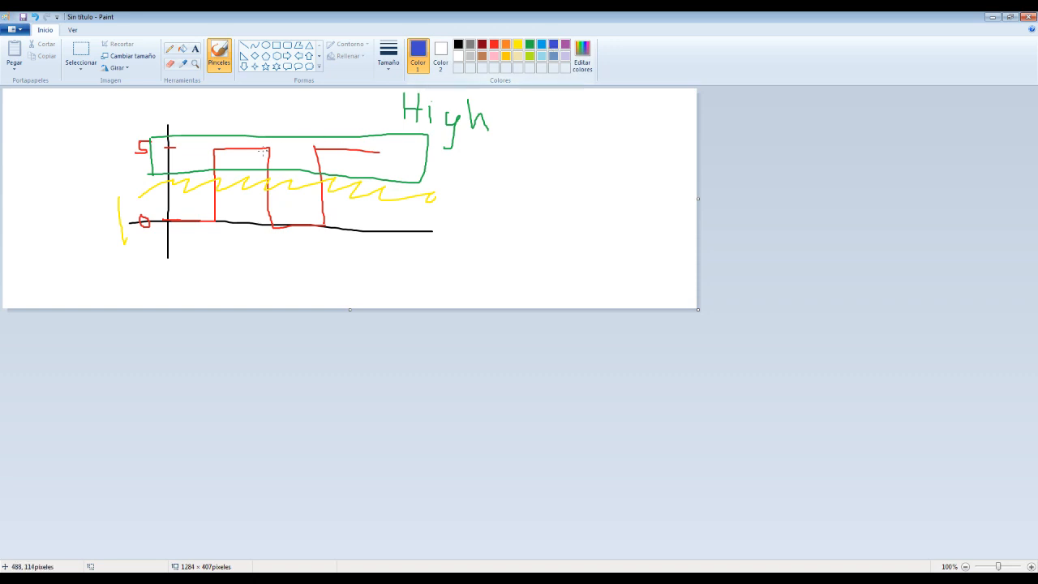
pyautogui.moveTo(125, 205)
pyautogui.mouseDown()
pyautogui.moveTo(124, 235)
pyautogui.moveTo(217, 200)
pyautogui.moveTo(430, 209)
pyautogui.moveTo(408, 259)
pyautogui.moveTo(119, 242)
pyautogui.mouseUp()
pyautogui.moveTo(439, 231)
pyautogui.mouseDown()
pyautogui.moveTo(459, 254)
pyautogui.moveTo(476, 240)
pyautogui.moveTo(496, 253)
pyautogui.moveTo(521, 235)
pyautogui.mouseUp()
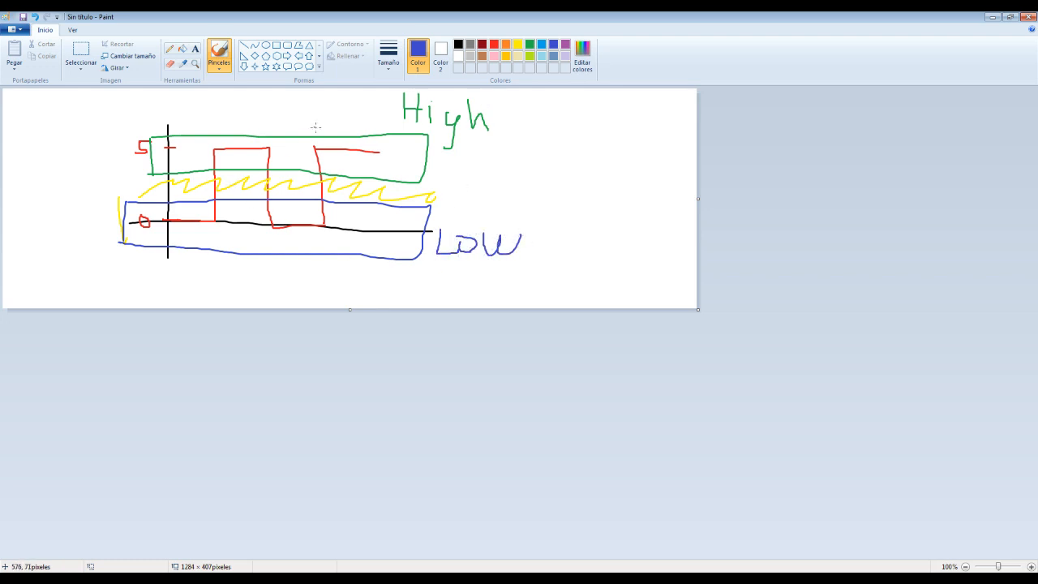
# Handwrite "Digital" in blue between the High and LOW labels.
pyautogui.moveTo(472, 159)
pyautogui.mouseDown()
pyautogui.moveTo(471, 185)
pyautogui.moveTo(491, 155)
pyautogui.moveTo(466, 184)
pyautogui.moveTo(531, 172)
pyautogui.moveTo(520, 198)
pyautogui.moveTo(543, 188)
pyautogui.mouseUp()
pyautogui.moveTo(555, 144)
pyautogui.mouseDown()
pyautogui.moveTo(558, 196)
pyautogui.moveTo(584, 184)
pyautogui.mouseUp()
pyautogui.moveTo(593, 146)
pyautogui.mouseDown()
pyautogui.moveTo(590, 185)
pyautogui.moveTo(559, 162)
pyautogui.moveTo(568, 167)
pyautogui.mouseUp()
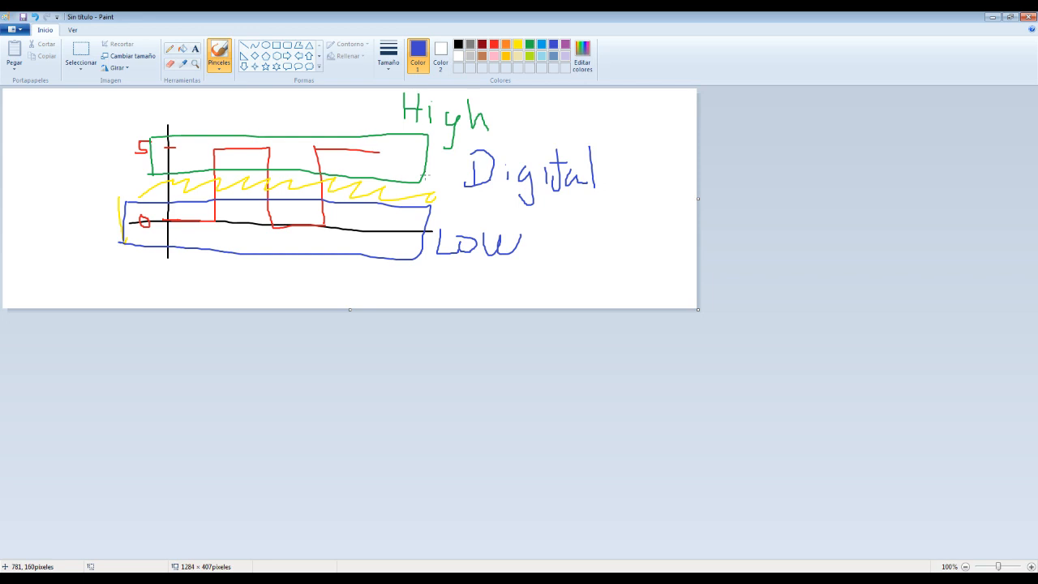
# Clear the entire canvas and draw new thin black vertical and horizontal axes with the Pencil tool.
pyautogui.hotkey('ctrl', 'a')
pyautogui.press('Delete')
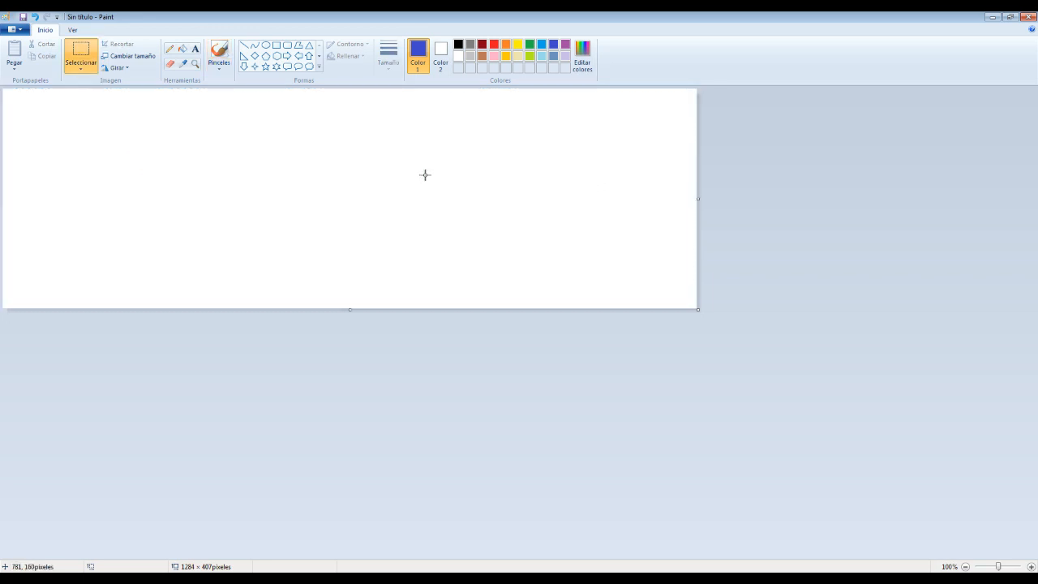
pyautogui.click(458, 43)
pyautogui.moveTo(222, 126); pyautogui.dragTo(224, 257)
pyautogui.click(232, 256)
pyautogui.click(170, 49)
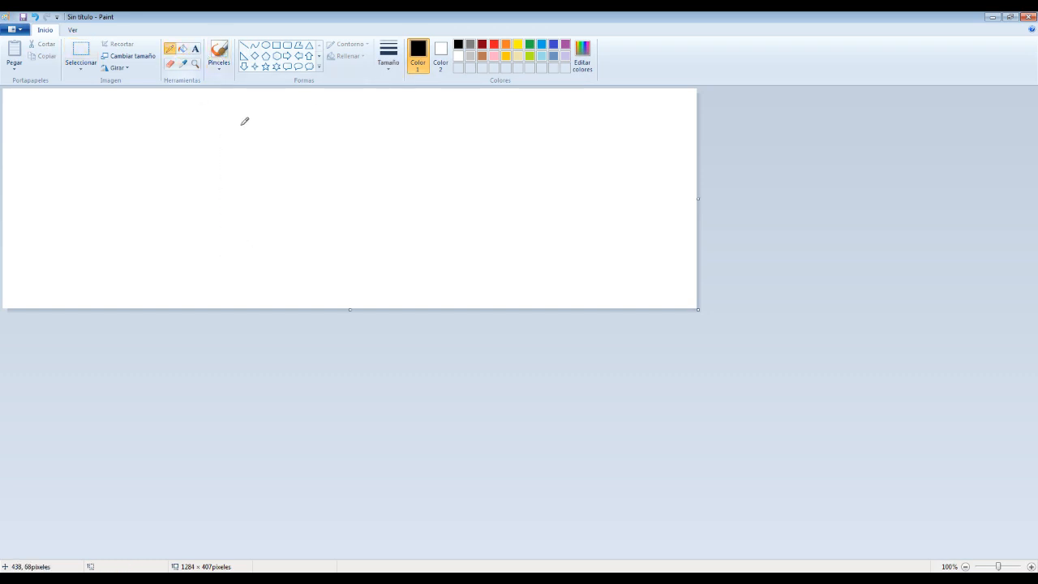
pyautogui.moveTo(212, 112); pyautogui.dragTo(215, 271)
pyautogui.moveTo(168, 232); pyautogui.dragTo(446, 219)
pyautogui.hotkey('ctrl', 'z')
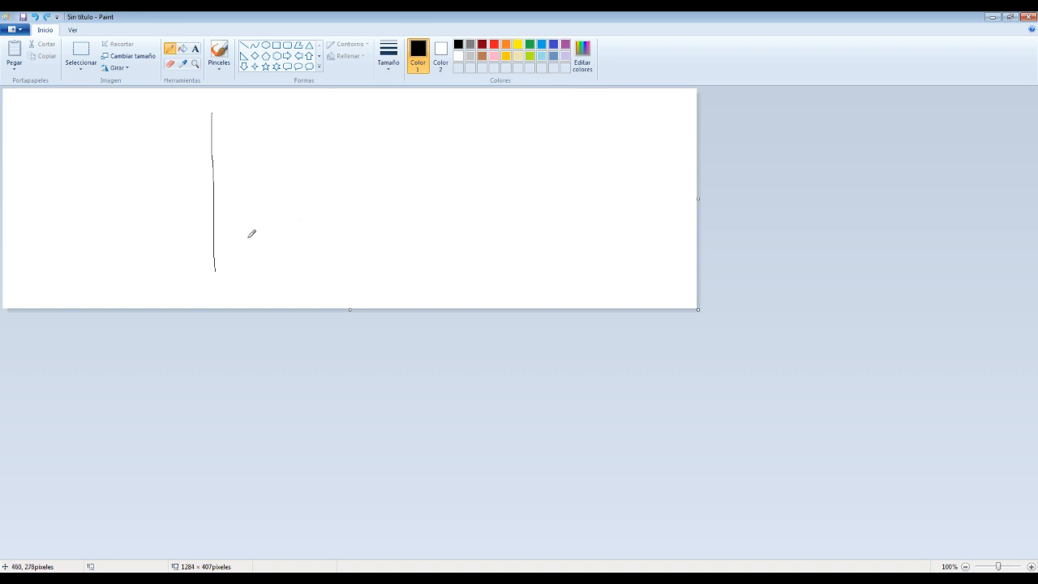
pyautogui.moveTo(197, 228); pyautogui.dragTo(465, 230)
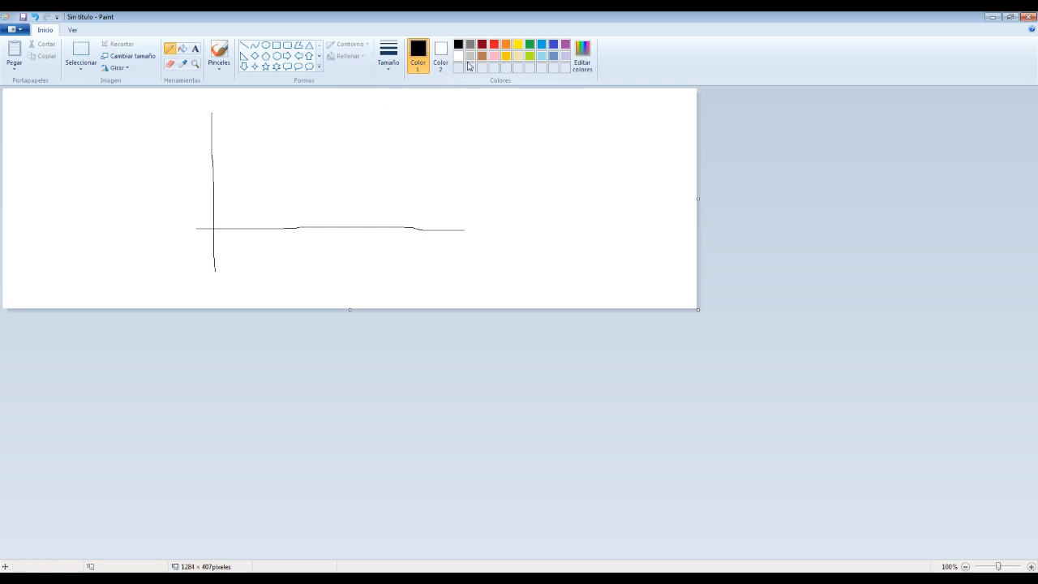
# Mark 0 at the origin and 5 near the top of the vertical axis in red, using a thicker pencil stroke.
pyautogui.click(494, 44)
pyautogui.moveTo(212, 228); pyautogui.dragTo(215, 228)
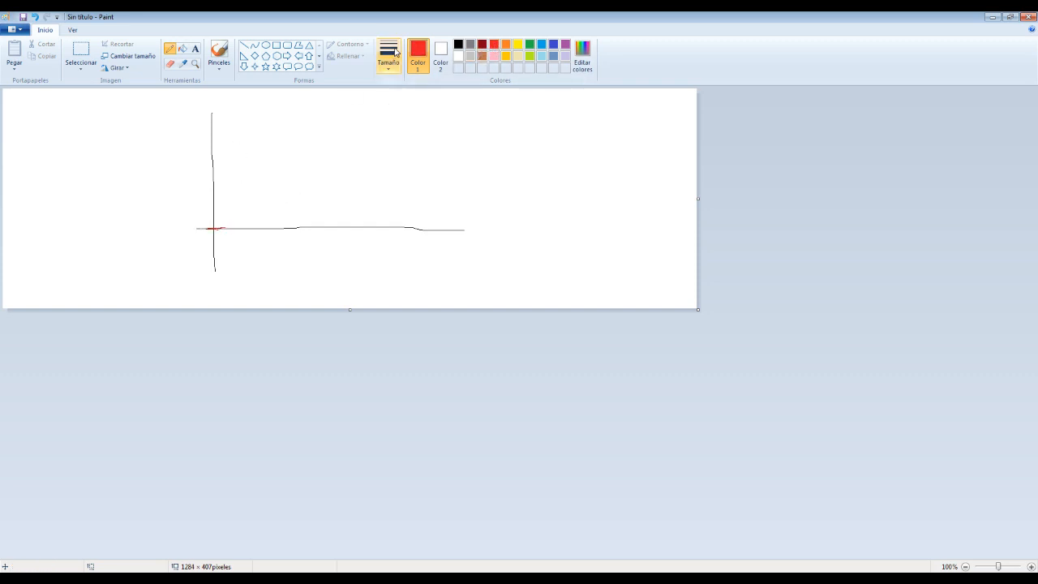
pyautogui.click(395, 54)
pyautogui.click(398, 127)
pyautogui.moveTo(210, 228); pyautogui.dragTo(188, 224)
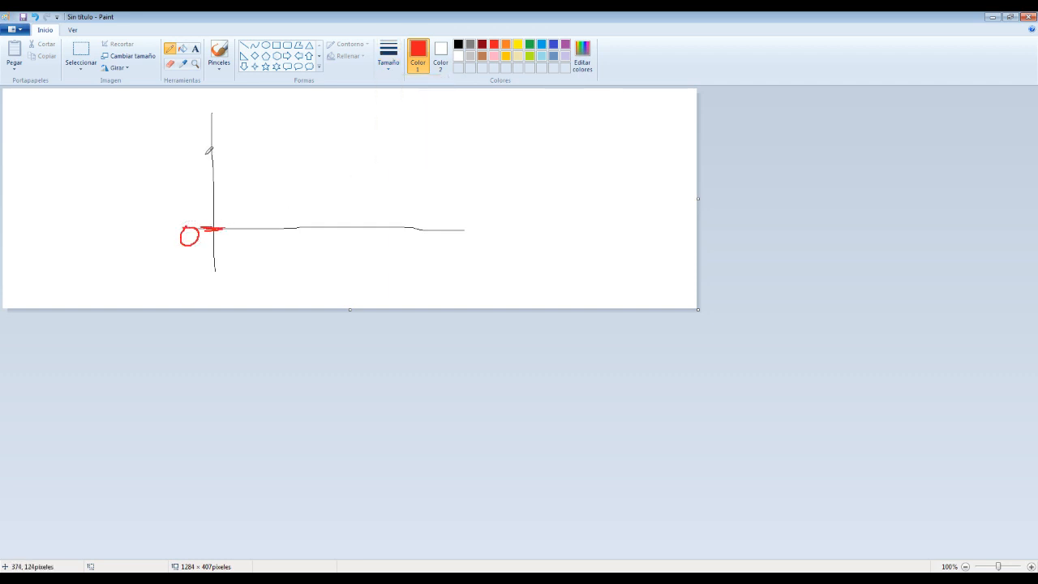
pyautogui.moveTo(205, 137)
pyautogui.mouseDown()
pyautogui.moveTo(219, 133)
pyautogui.moveTo(184, 145)
pyautogui.mouseUp()
pyautogui.moveTo(184, 130); pyautogui.dragTo(191, 128)
# Draw a wavy green signal curve starting at the origin and handwrite "Analogica" below the horizontal axis.
pyautogui.click(458, 45)
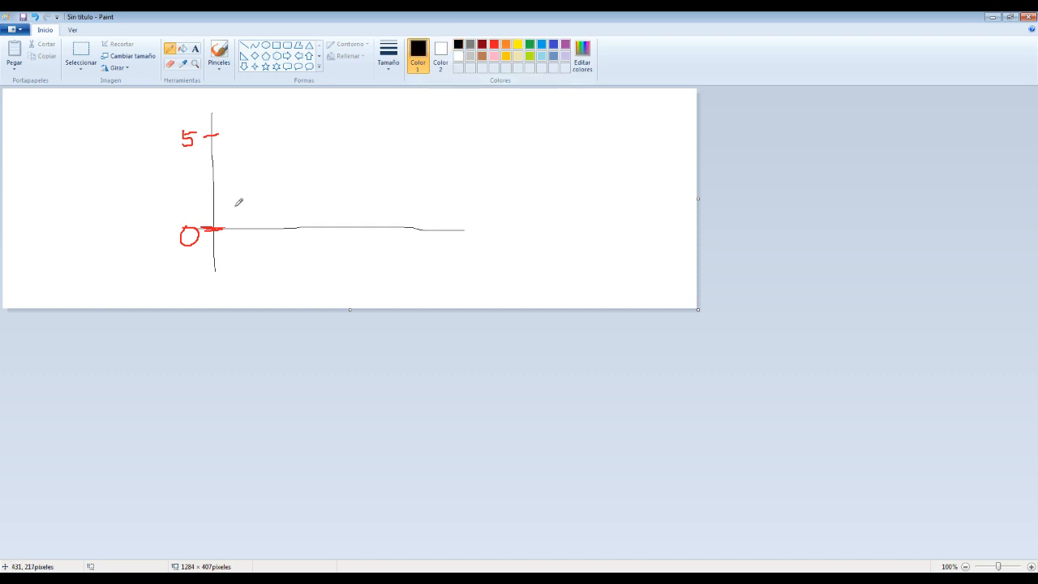
pyautogui.click(532, 45)
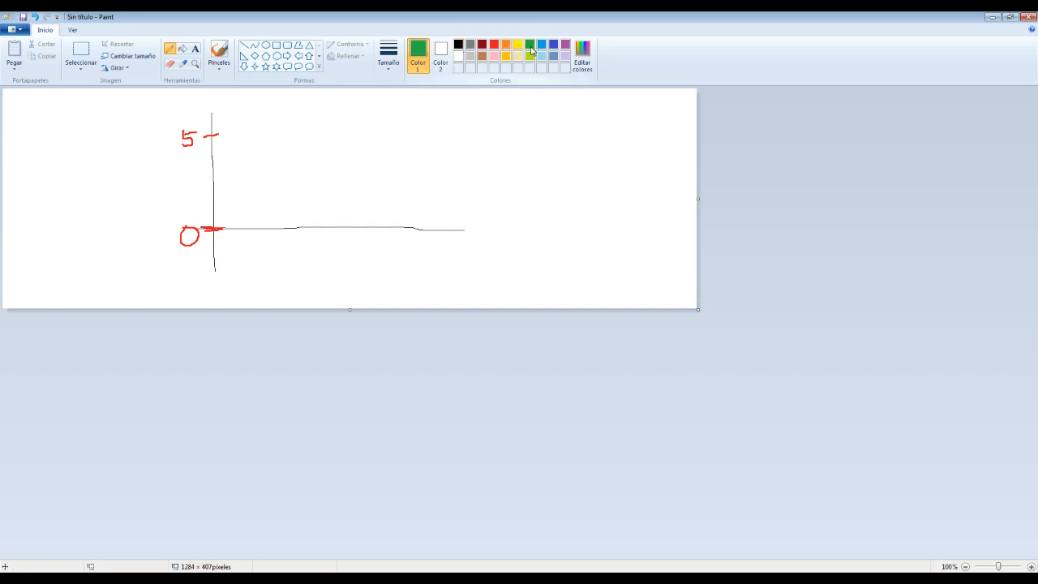
pyautogui.moveTo(209, 228)
pyautogui.mouseDown()
pyautogui.moveTo(255, 190)
pyautogui.moveTo(336, 174)
pyautogui.moveTo(355, 149)
pyautogui.moveTo(401, 151)
pyautogui.moveTo(436, 135)
pyautogui.moveTo(473, 178)
pyautogui.moveTo(518, 149)
pyautogui.mouseUp()
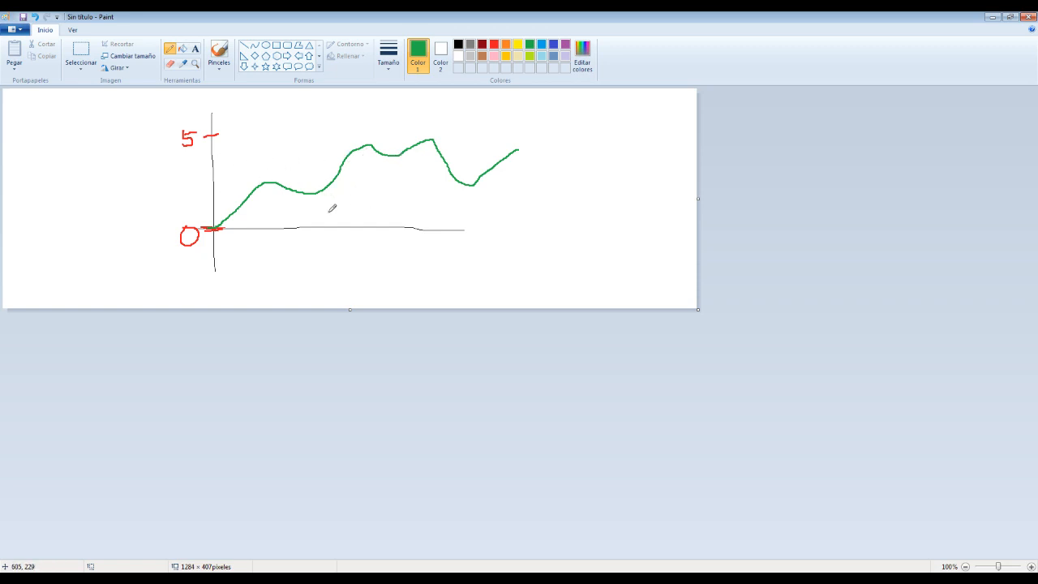
pyautogui.moveTo(368, 284)
pyautogui.mouseDown()
pyautogui.moveTo(371, 262)
pyautogui.moveTo(373, 277)
pyautogui.moveTo(390, 262)
pyautogui.moveTo(416, 279)
pyautogui.moveTo(425, 257)
pyautogui.moveTo(438, 279)
pyautogui.moveTo(452, 268)
pyautogui.moveTo(488, 280)
pyautogui.moveTo(532, 268)
pyautogui.moveTo(549, 281)
pyautogui.mouseUp()
pyautogui.click(487, 254)
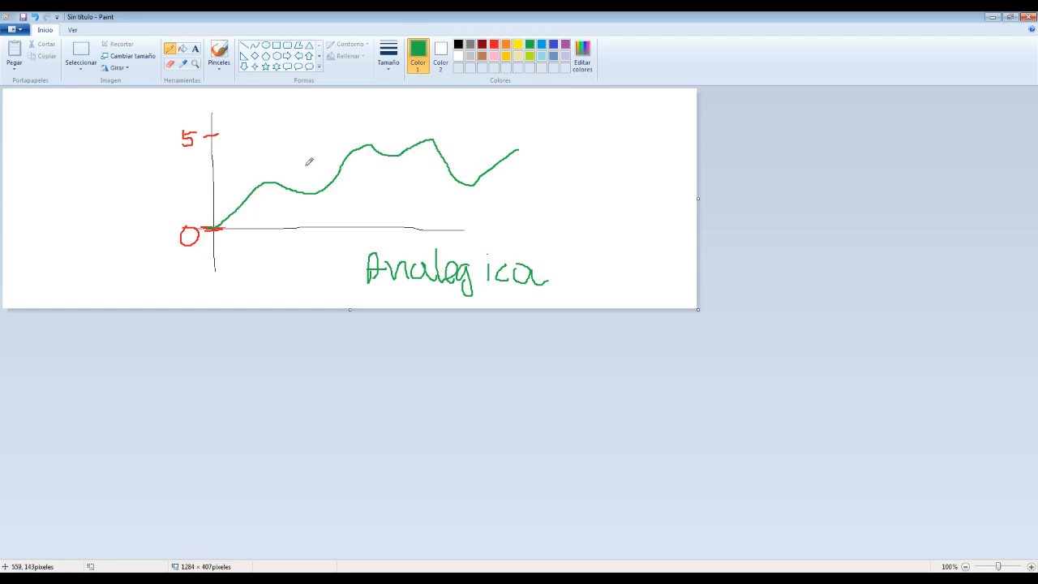
# Trace the green curve with a blue staircase line and add blue level marks on the vertical axis between 0 and 5.
pyautogui.click(494, 44)
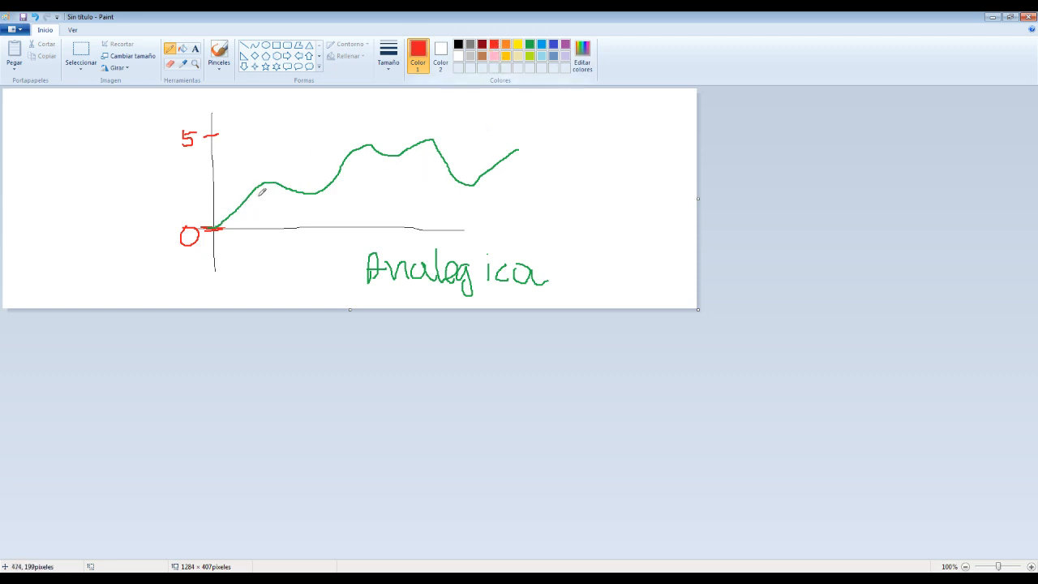
pyautogui.click(554, 46)
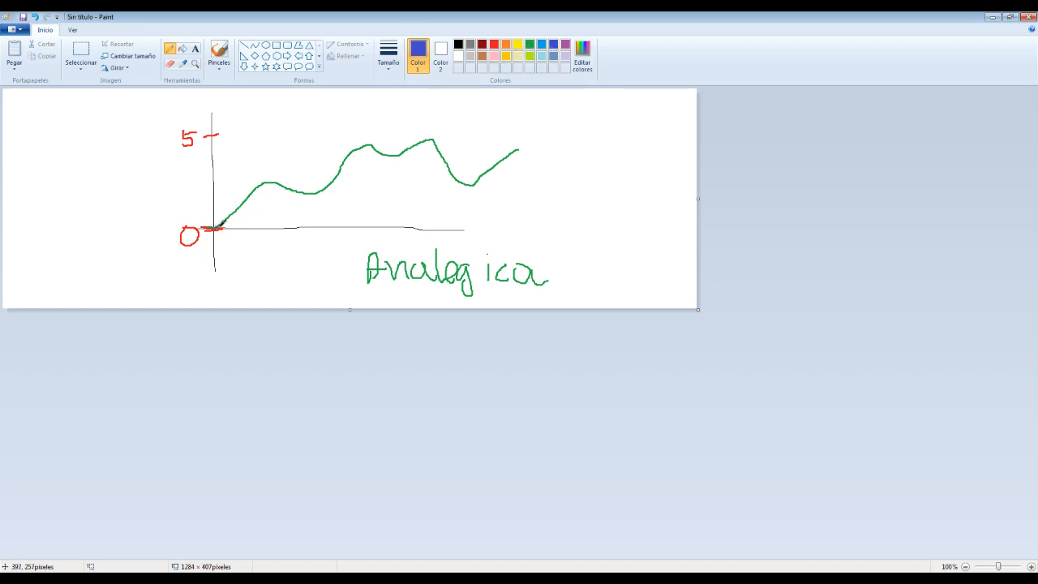
pyautogui.moveTo(219, 228)
pyautogui.mouseDown()
pyautogui.moveTo(258, 188)
pyautogui.moveTo(313, 194)
pyautogui.moveTo(354, 144)
pyautogui.moveTo(400, 160)
pyautogui.moveTo(424, 148)
pyautogui.moveTo(452, 157)
pyautogui.moveTo(469, 185)
pyautogui.moveTo(483, 186)
pyautogui.moveTo(520, 148)
pyautogui.mouseUp()
pyautogui.moveTo(208, 212)
pyautogui.mouseDown()
pyautogui.moveTo(219, 211)
pyautogui.moveTo(224, 186)
pyautogui.moveTo(217, 146)
pyautogui.mouseUp()
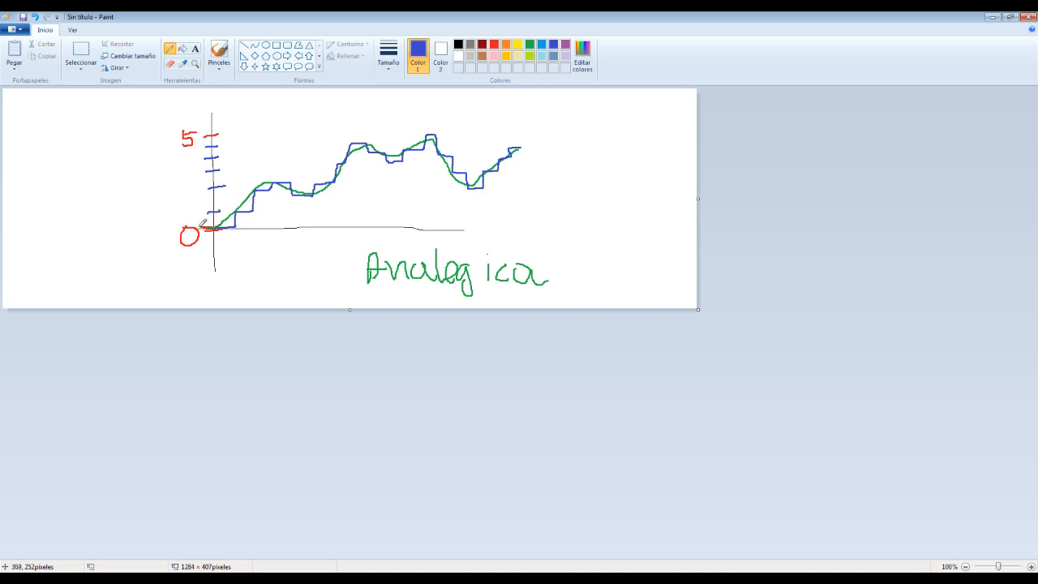
# Write blue binary codes beside the vertical axis: 0000 at level 0, 1111 at level 5 and 0001 at the first mark.
pyautogui.moveTo(127, 227); pyautogui.dragTo(153, 219)
pyautogui.moveTo(122, 128)
pyautogui.mouseDown()
pyautogui.moveTo(117, 139)
pyautogui.moveTo(147, 129)
pyautogui.moveTo(148, 140)
pyautogui.mouseUp()
pyautogui.moveTo(122, 214); pyautogui.dragTo(200, 210)
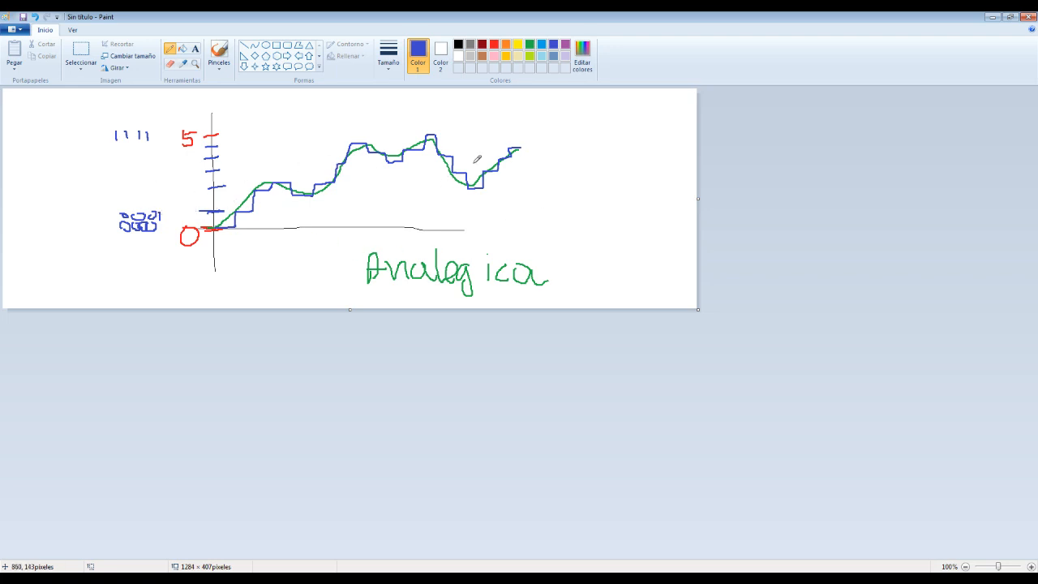
# Handwrite "Digital" in blue beyond the curve's end and add the binary codes 10, 11 and 100 above 0001.
pyautogui.moveTo(548, 120)
pyautogui.mouseDown()
pyautogui.moveTo(550, 139)
pyautogui.moveTo(596, 130)
pyautogui.moveTo(587, 149)
pyautogui.mouseUp()
pyautogui.moveTo(637, 107)
pyautogui.mouseDown()
pyautogui.moveTo(636, 142)
pyautogui.moveTo(660, 141)
pyautogui.mouseUp()
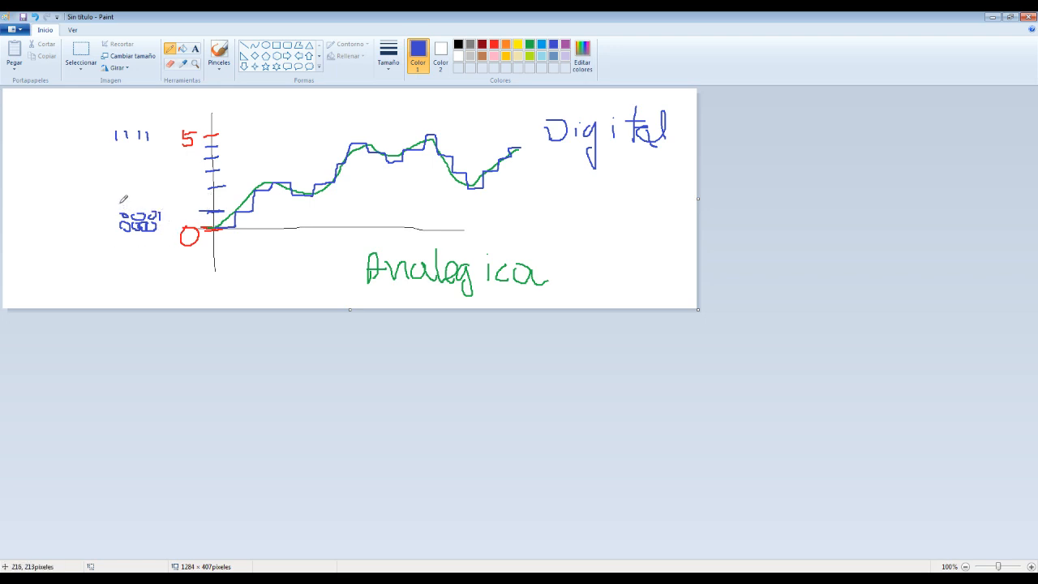
pyautogui.moveTo(151, 200)
pyautogui.mouseDown()
pyautogui.moveTo(150, 211)
pyautogui.moveTo(169, 185)
pyautogui.moveTo(139, 184)
pyautogui.moveTo(158, 171)
pyautogui.mouseUp()
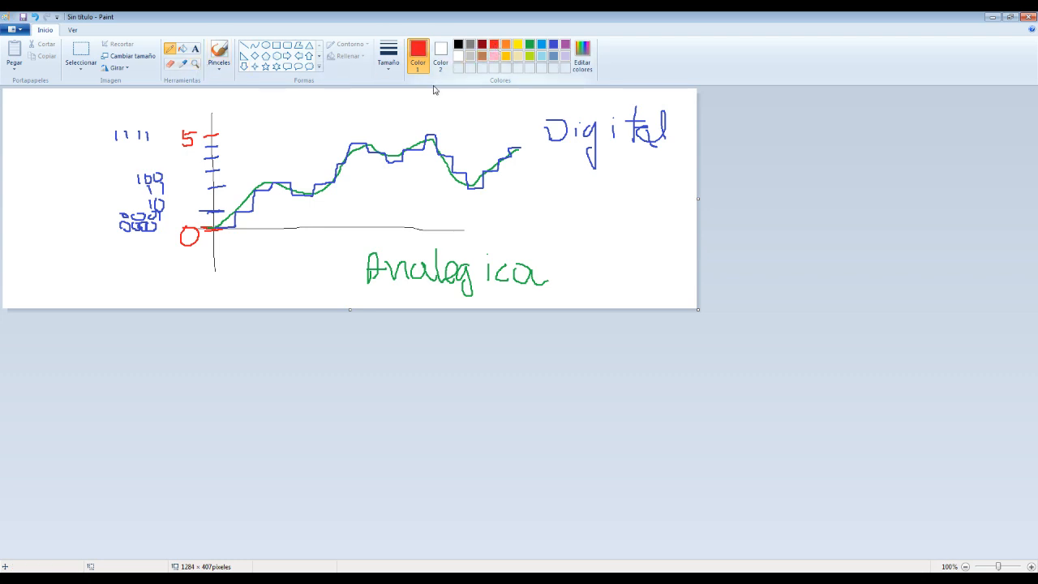
# Draw a red arrow from "Analogica" to "Digital" labelled ADC, and a purple arrow back labelled DAC.
pyautogui.moveTo(526, 248)
pyautogui.mouseDown()
pyautogui.moveTo(577, 220)
pyautogui.moveTo(621, 152)
pyautogui.moveTo(625, 165)
pyautogui.mouseUp()
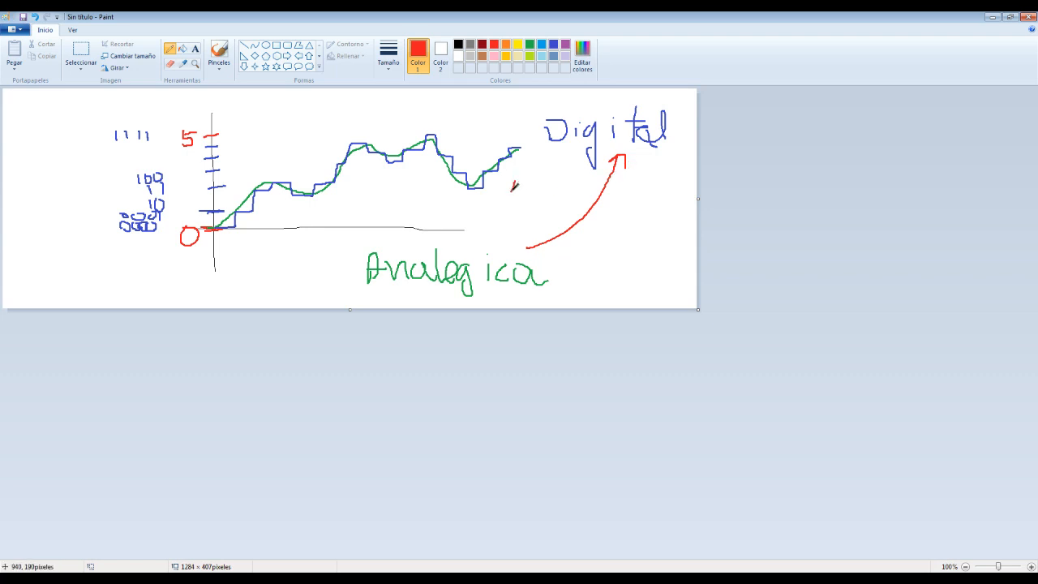
pyautogui.moveTo(513, 188)
pyautogui.mouseDown()
pyautogui.moveTo(519, 174)
pyautogui.moveTo(532, 197)
pyautogui.moveTo(559, 193)
pyautogui.mouseUp()
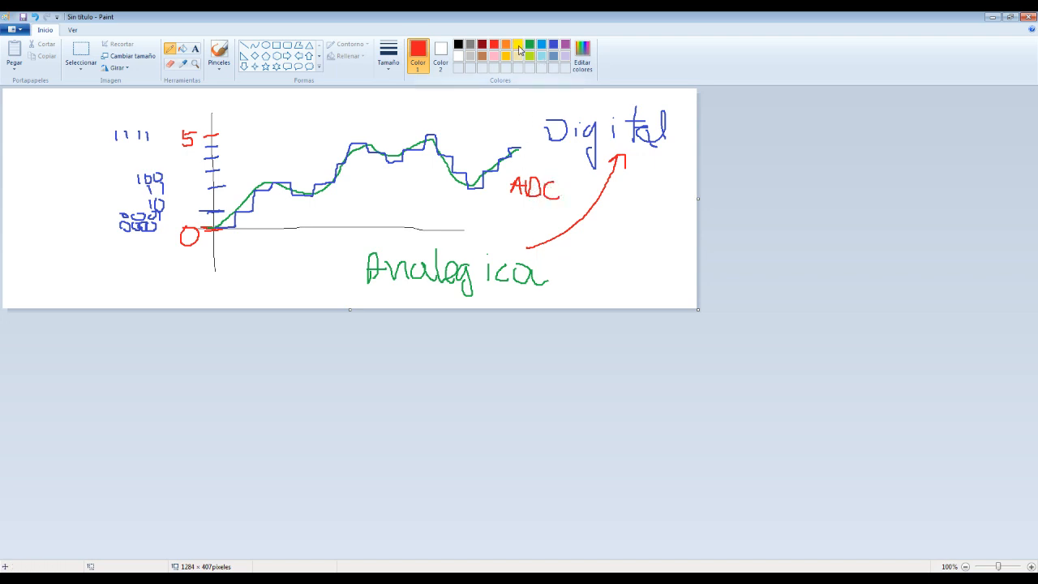
pyautogui.click(566, 44)
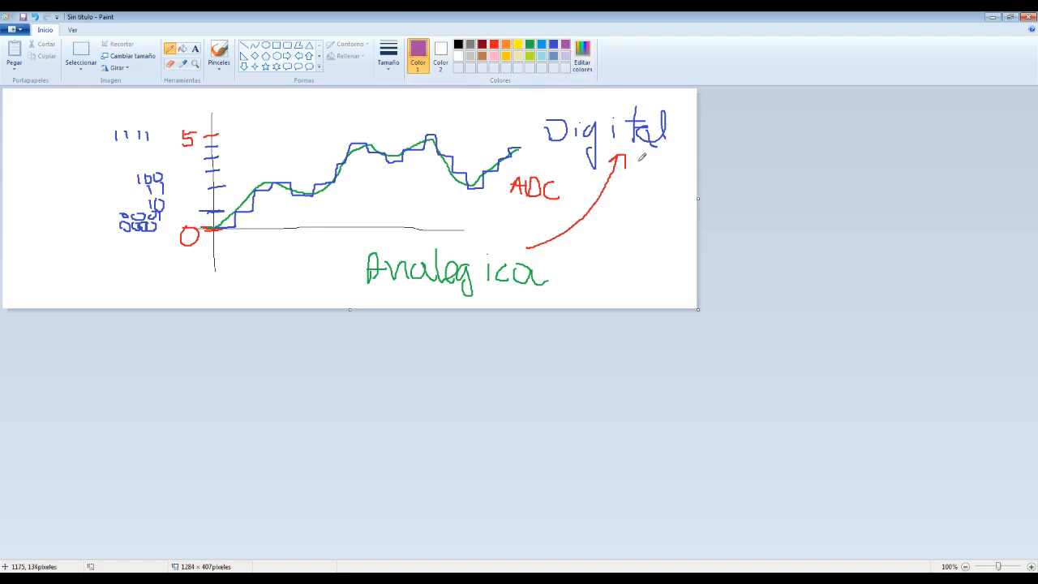
pyautogui.moveTo(640, 161)
pyautogui.mouseDown()
pyautogui.moveTo(593, 240)
pyautogui.moveTo(543, 261)
pyautogui.moveTo(558, 266)
pyautogui.mouseUp()
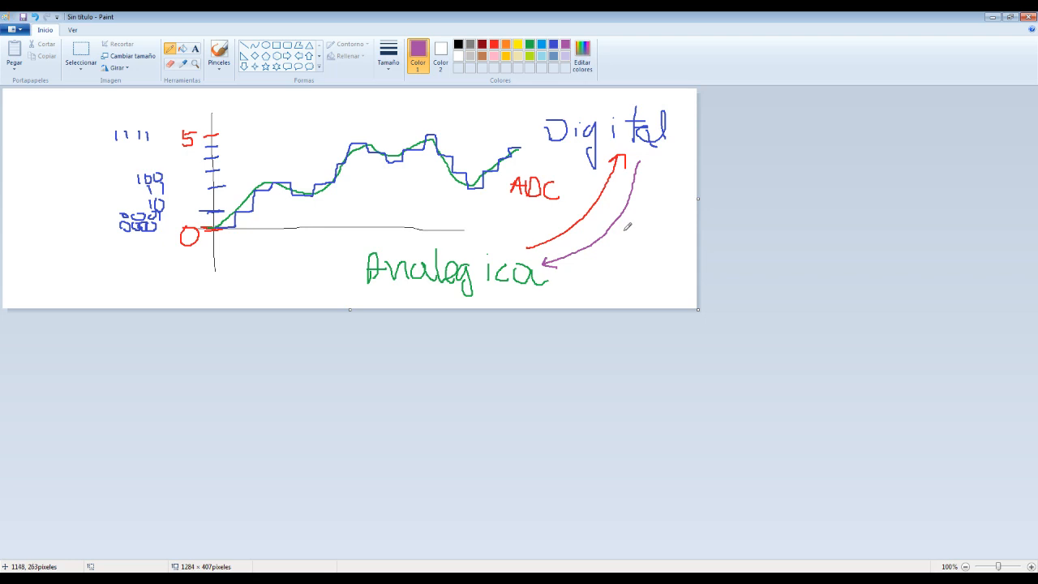
pyautogui.moveTo(612, 236)
pyautogui.mouseDown()
pyautogui.moveTo(611, 253)
pyautogui.moveTo(634, 237)
pyautogui.moveTo(641, 252)
pyautogui.moveTo(644, 244)
pyautogui.moveTo(661, 255)
pyautogui.mouseUp()
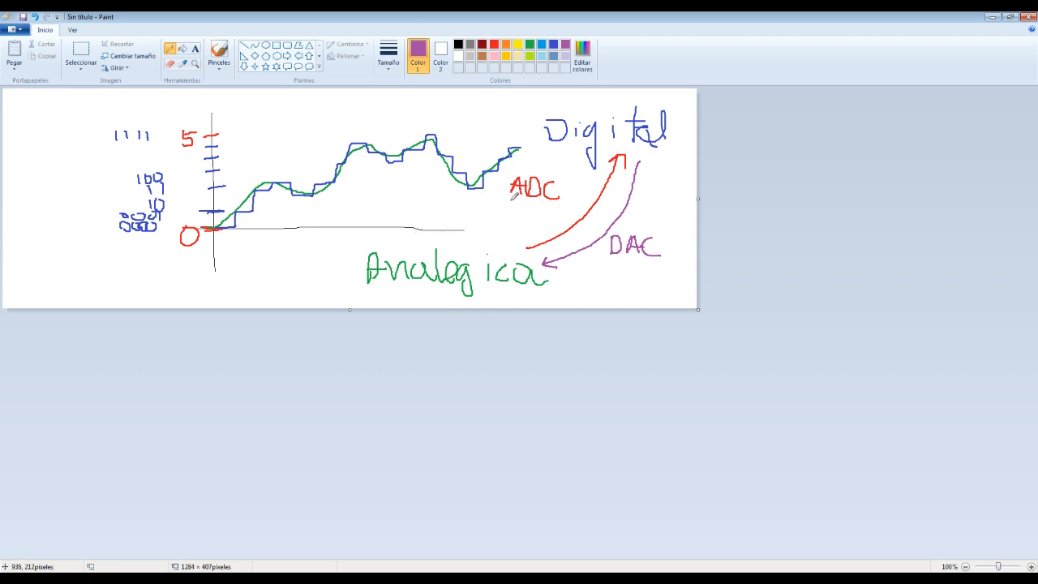
# Return to the Tinkercad dashboard and open the Terrific Wolt circuit for editing.
pyautogui.click(993, 16)
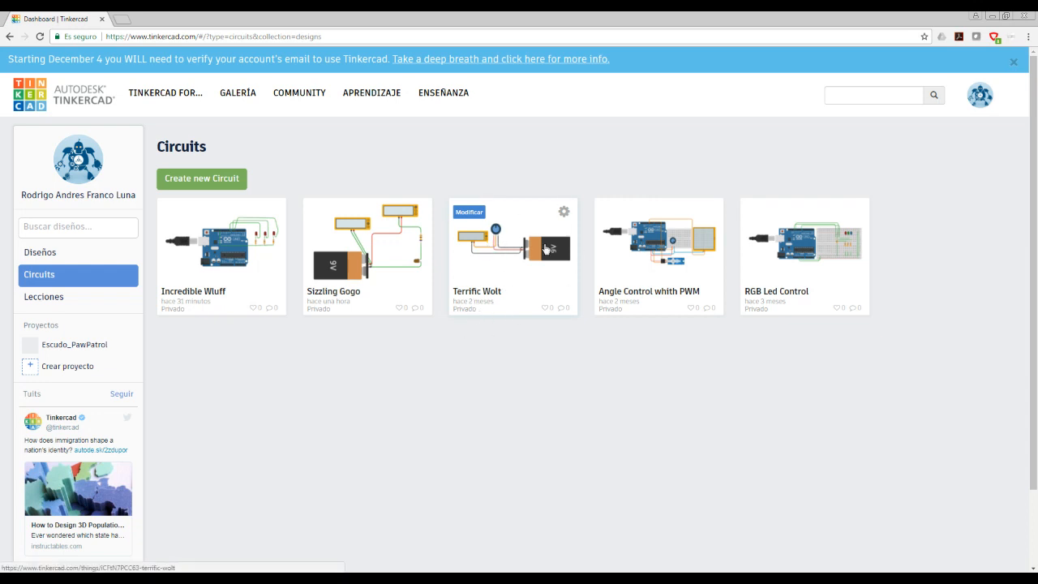
pyautogui.click(499, 252)
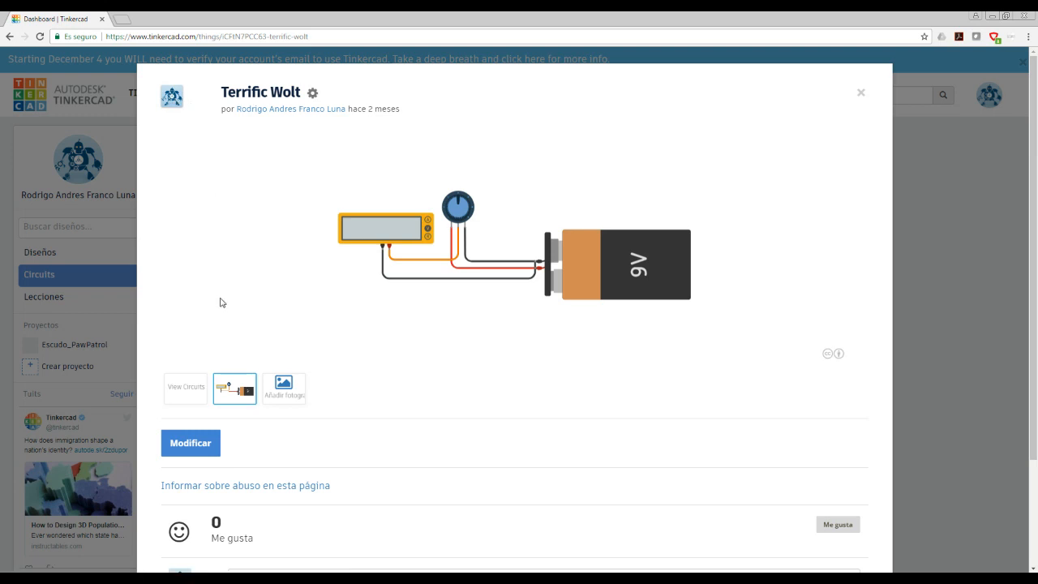
pyautogui.click(176, 448)
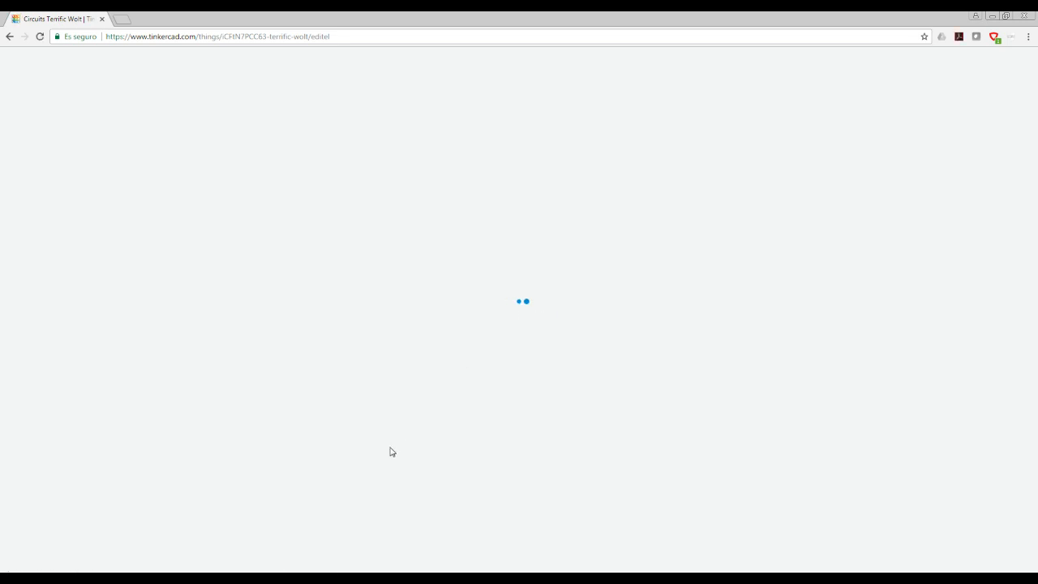
# Switch to Paint and extend the canvas downward to 1284 × 791 pixels.
pyautogui.scroll(-3, 570, 445)
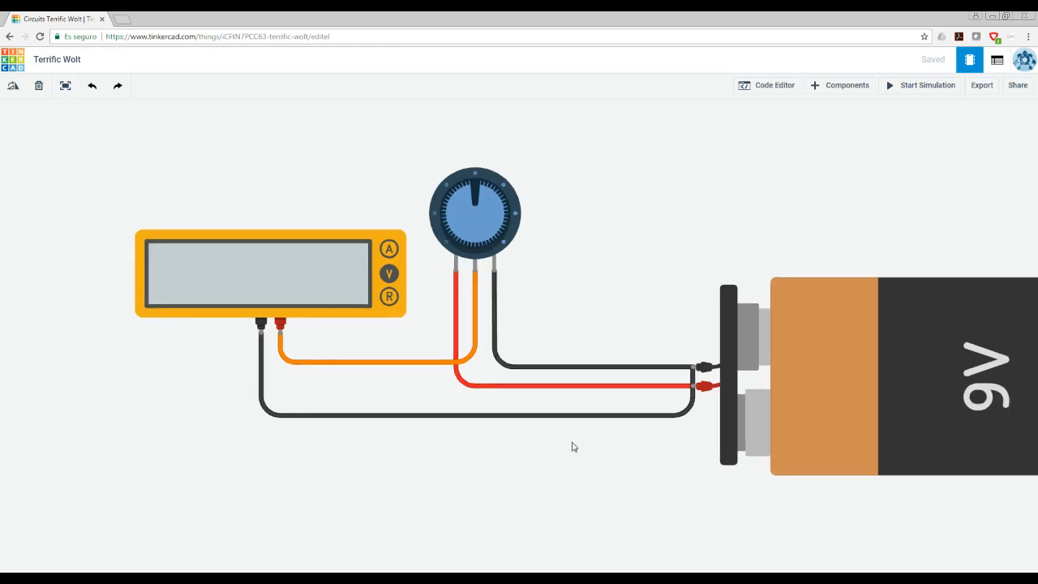
pyautogui.moveTo(497, 473); pyautogui.dragTo(480, 468)
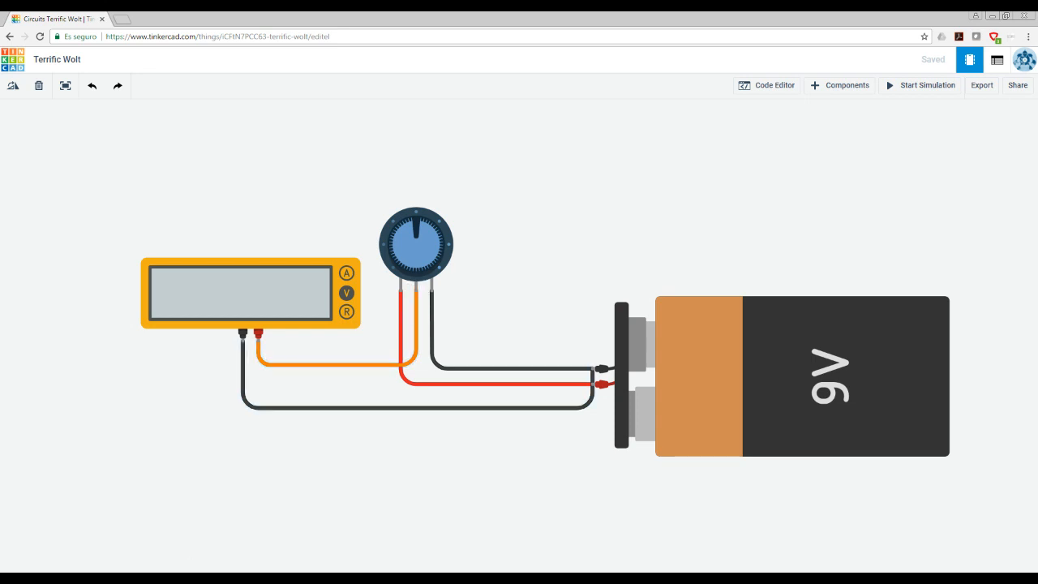
pyautogui.click(185, 579)
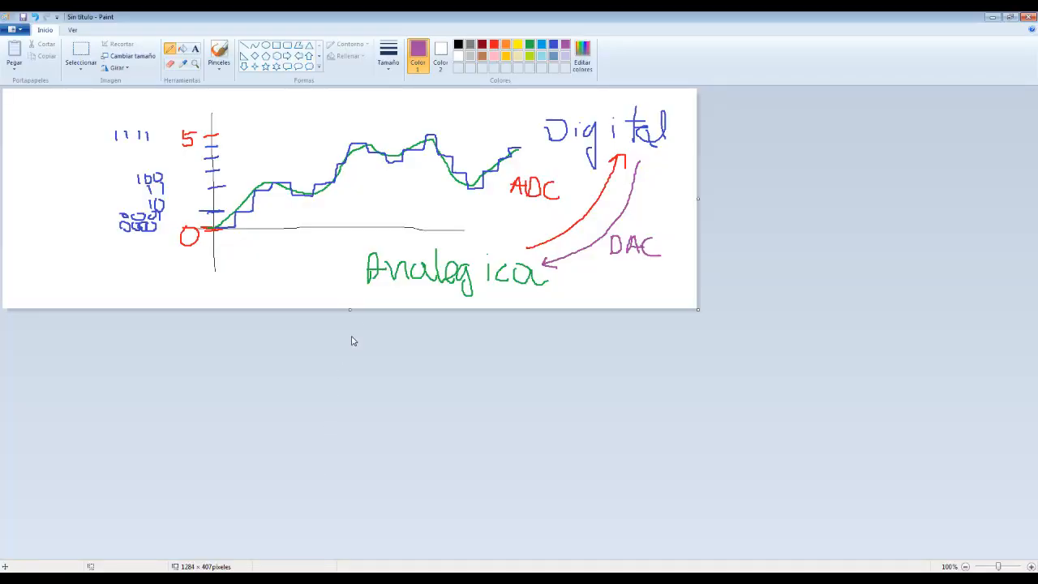
pyautogui.moveTo(349, 309); pyautogui.dragTo(357, 517)
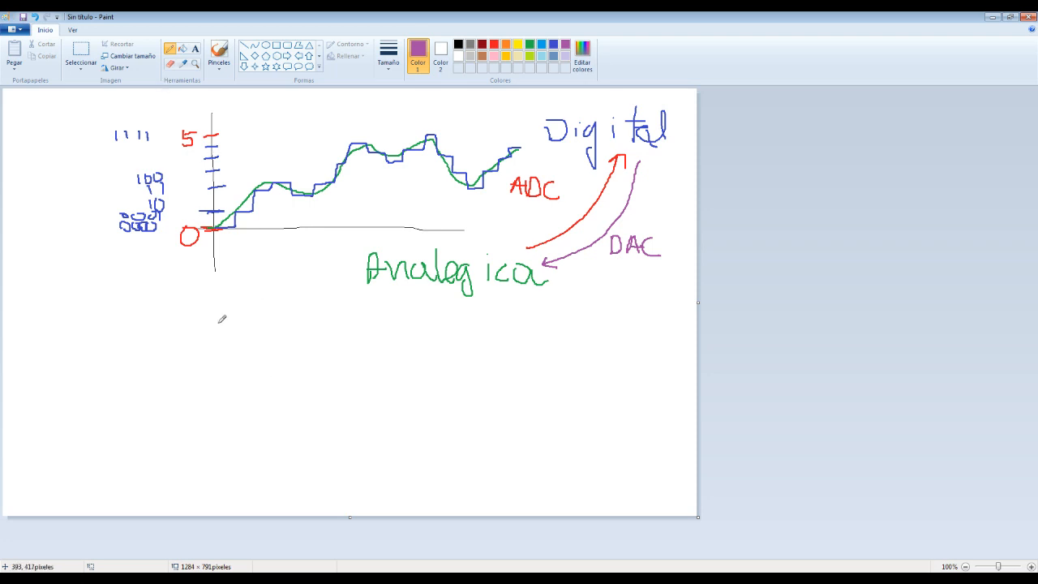
# Below the graph, draw a black horseshoe-shaped potentiometer with three terminals and a centre dot, and write R0 beside it.
pyautogui.click(458, 44)
pyautogui.moveTo(333, 430)
pyautogui.mouseDown()
pyautogui.moveTo(323, 429)
pyautogui.moveTo(316, 355)
pyautogui.moveTo(399, 353)
pyautogui.moveTo(405, 415)
pyautogui.moveTo(375, 432)
pyautogui.moveTo(347, 363)
pyautogui.moveTo(389, 383)
pyautogui.moveTo(377, 430)
pyautogui.moveTo(335, 436)
pyautogui.moveTo(342, 414)
pyautogui.moveTo(338, 477)
pyautogui.moveTo(341, 454)
pyautogui.moveTo(381, 475)
pyautogui.moveTo(384, 436)
pyautogui.moveTo(380, 478)
pyautogui.mouseUp()
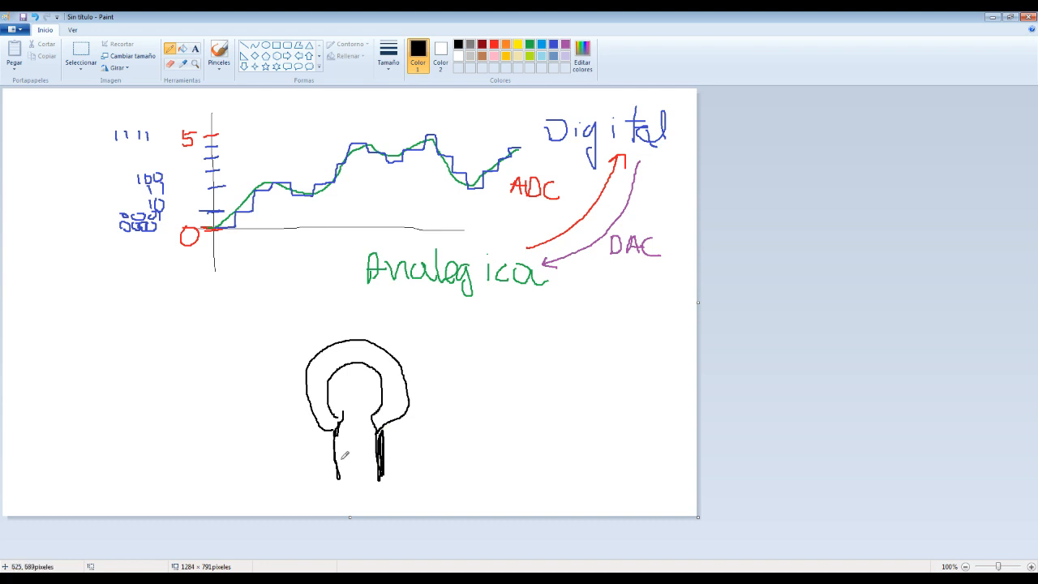
pyautogui.moveTo(338, 437)
pyautogui.mouseDown()
pyautogui.moveTo(348, 438)
pyautogui.moveTo(337, 481)
pyautogui.mouseUp()
pyautogui.hotkey('ctrl', 'z')
pyautogui.moveTo(341, 433)
pyautogui.mouseDown()
pyautogui.moveTo(344, 477)
pyautogui.moveTo(343, 428)
pyautogui.mouseUp()
pyautogui.moveTo(480, 344)
pyautogui.mouseDown()
pyautogui.moveTo(481, 377)
pyautogui.moveTo(495, 343)
pyautogui.moveTo(503, 377)
pyautogui.moveTo(496, 369)
pyautogui.mouseUp()
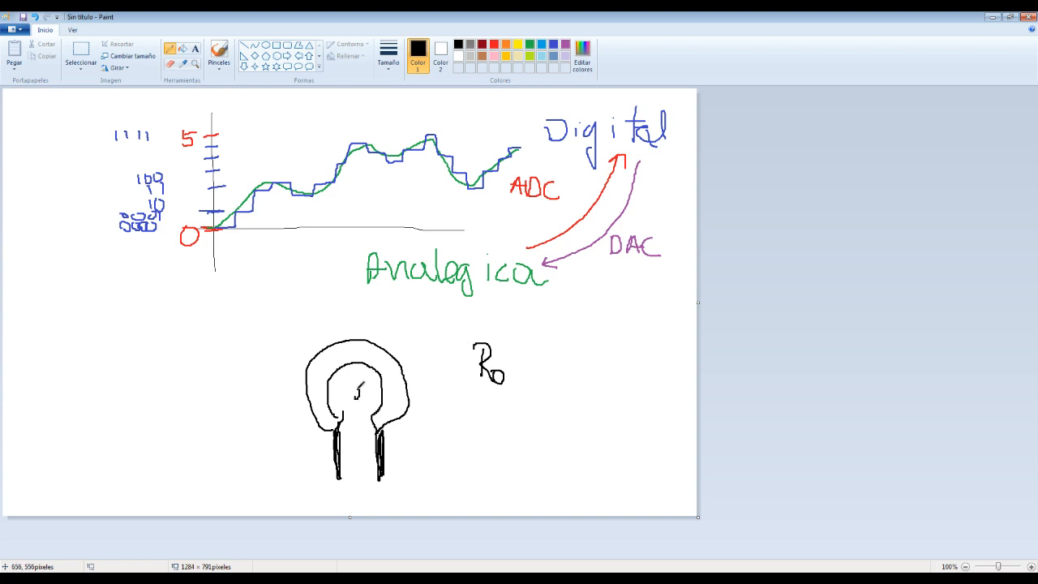
pyautogui.moveTo(354, 389)
pyautogui.mouseDown()
pyautogui.moveTo(361, 487)
pyautogui.moveTo(358, 428)
pyautogui.mouseUp()
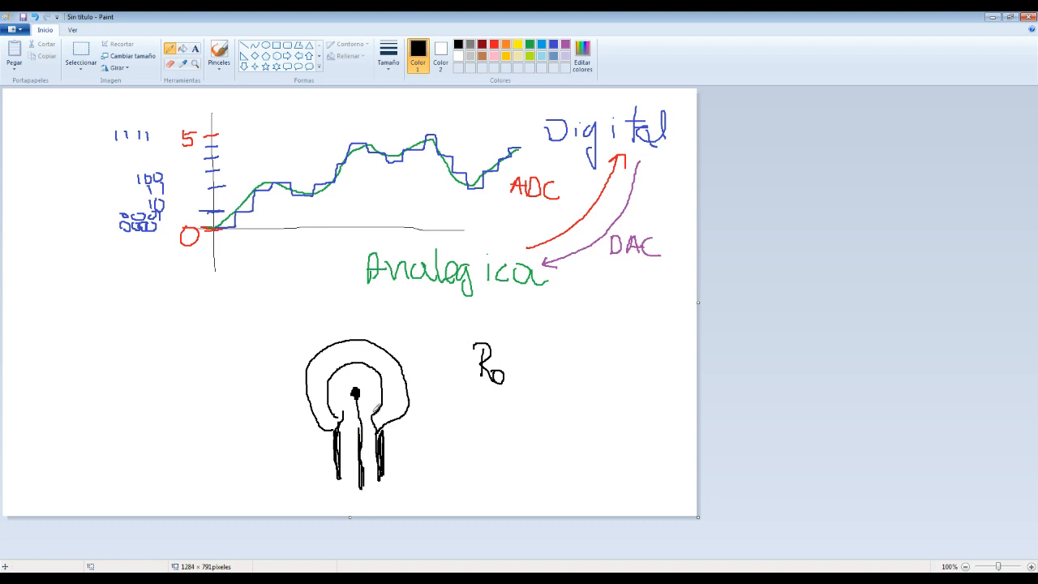
# Draw the green wiper from the potentiometer's centre dot to the upper right of the track, with a filled contact.
pyautogui.click(530, 44)
pyautogui.moveTo(372, 374); pyautogui.dragTo(398, 357)
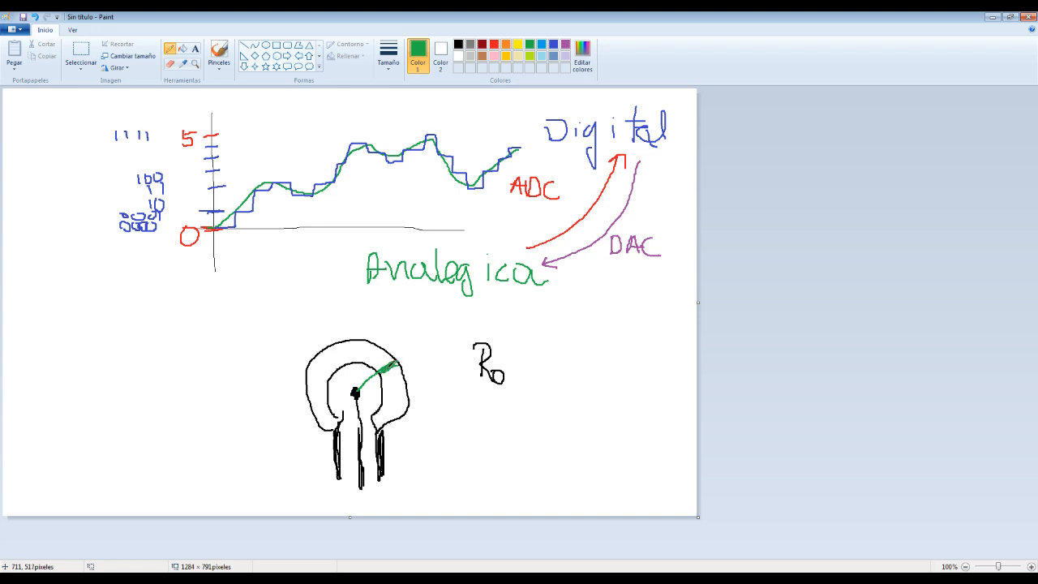
pyautogui.moveTo(387, 370); pyautogui.dragTo(386, 361)
# Trace in orange the path from the left terminal through the wiper to the middle terminal, plus an outer arc along that section.
pyautogui.click(505, 44)
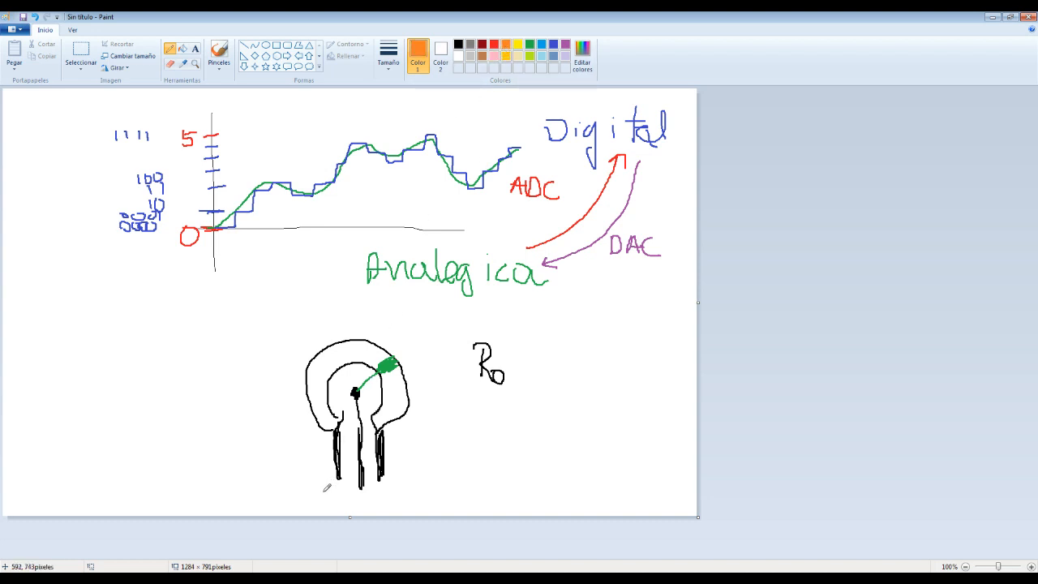
pyautogui.moveTo(327, 499)
pyautogui.mouseDown()
pyautogui.moveTo(336, 474)
pyautogui.moveTo(321, 396)
pyautogui.moveTo(330, 361)
pyautogui.moveTo(356, 347)
pyautogui.moveTo(387, 362)
pyautogui.mouseUp()
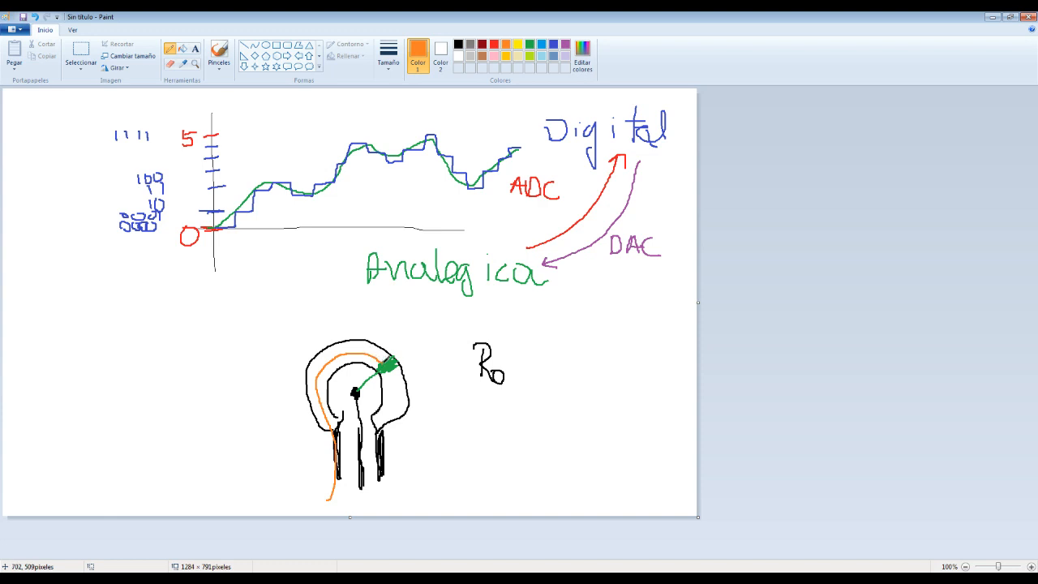
pyautogui.moveTo(359, 394)
pyautogui.mouseDown()
pyautogui.moveTo(361, 479)
pyautogui.moveTo(374, 498)
pyautogui.mouseUp()
pyautogui.moveTo(317, 426)
pyautogui.mouseDown()
pyautogui.moveTo(314, 345)
pyautogui.moveTo(366, 332)
pyautogui.moveTo(403, 347)
pyautogui.mouseUp()
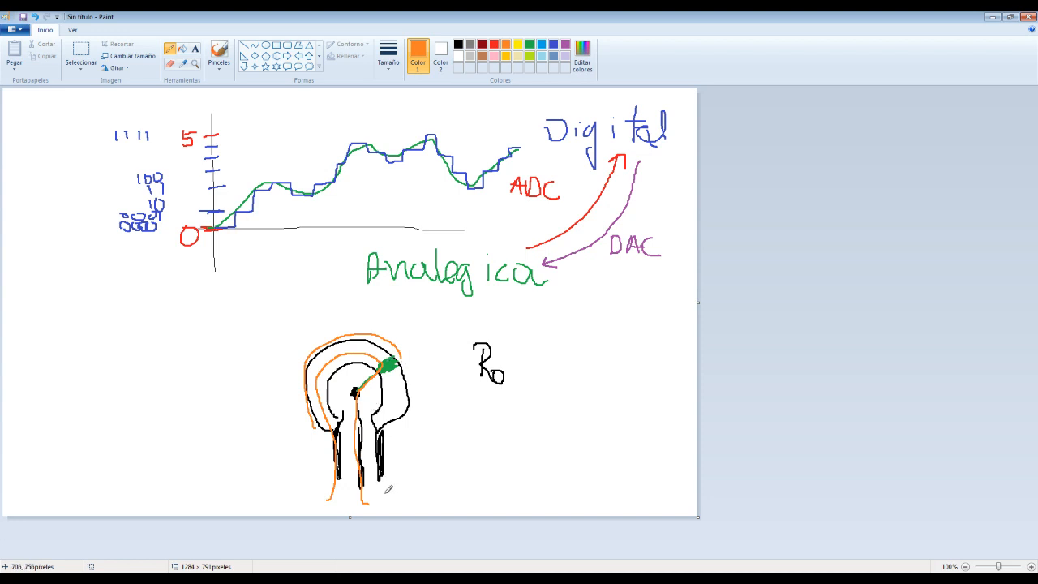
# Trace in purple the path from the right terminal through the wiper to the middle terminal, and mark that section outside the track.
pyautogui.click(565, 44)
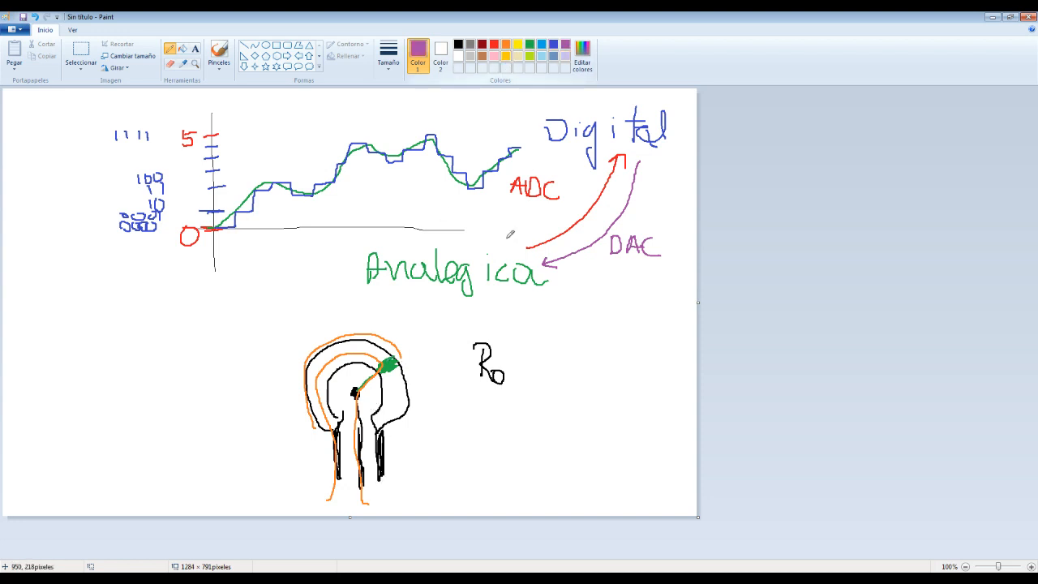
pyautogui.moveTo(382, 497)
pyautogui.mouseDown()
pyautogui.moveTo(381, 430)
pyautogui.moveTo(400, 388)
pyautogui.moveTo(394, 367)
pyautogui.moveTo(360, 422)
pyautogui.moveTo(362, 504)
pyautogui.mouseUp()
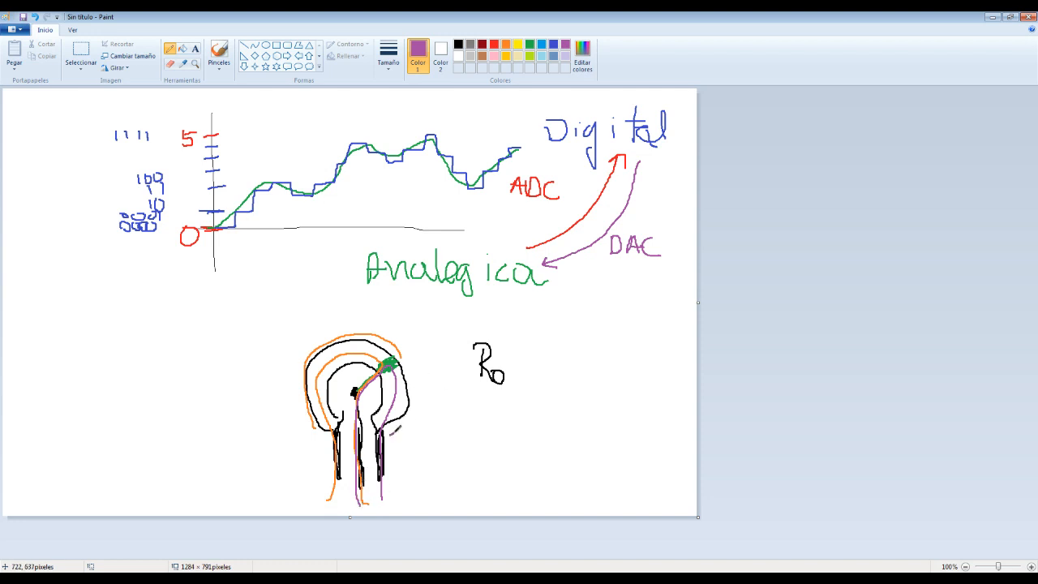
pyautogui.moveTo(394, 433)
pyautogui.mouseDown()
pyautogui.moveTo(410, 390)
pyautogui.moveTo(408, 357)
pyautogui.moveTo(411, 421)
pyautogui.moveTo(416, 393)
pyautogui.mouseUp()
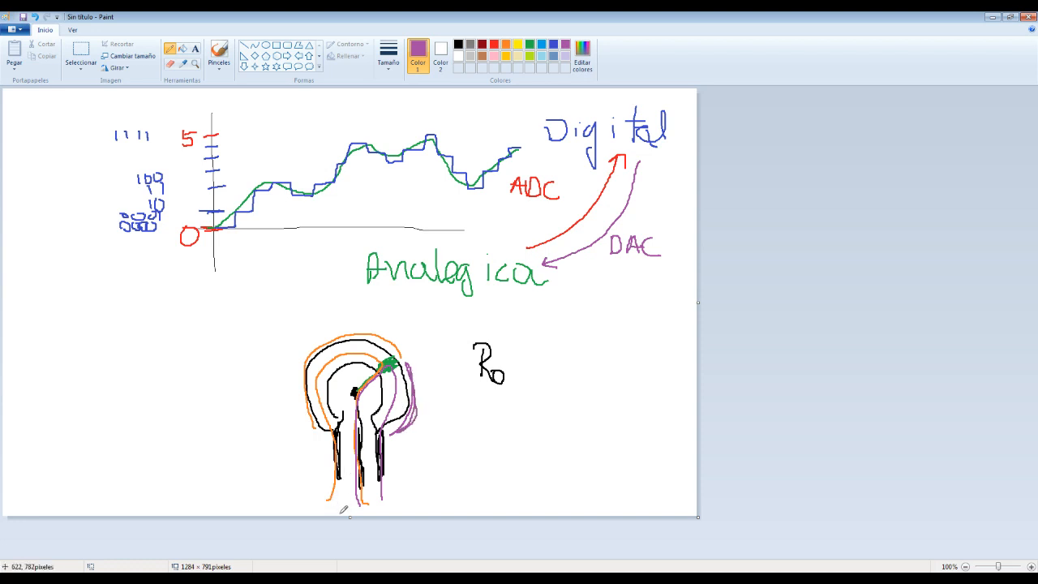
# Extend the canvas to 1284 × 877 pixels and label the potentiometer's terminals A, B and C in purple from left to right.
pyautogui.moveTo(349, 516); pyautogui.dragTo(354, 563)
pyautogui.scroll(-1, 365, 473)
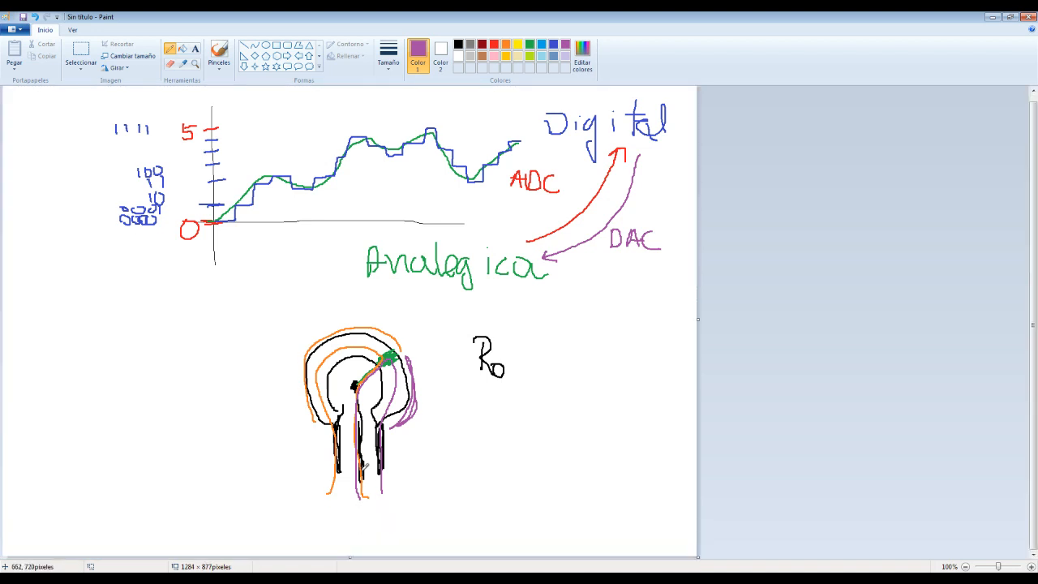
pyautogui.moveTo(322, 484)
pyautogui.mouseDown()
pyautogui.moveTo(357, 513)
pyautogui.moveTo(348, 520)
pyautogui.moveTo(390, 517)
pyautogui.mouseUp()
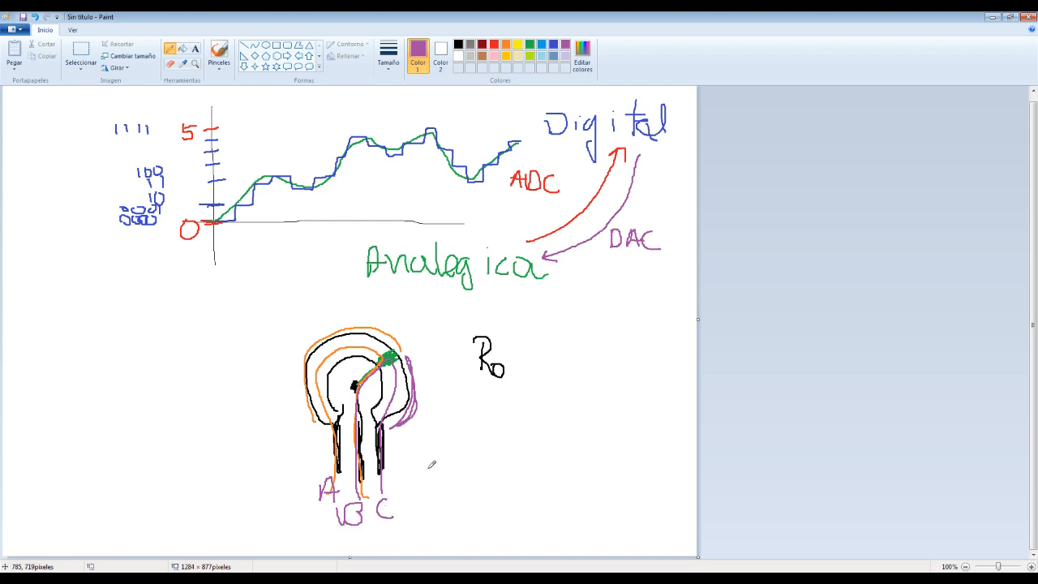
# Handwrite RAC = R0 in purple below R0, and dimension the track section between wiper and right terminal as x with arrows.
pyautogui.moveTo(458, 423)
pyautogui.mouseDown()
pyautogui.moveTo(456, 409)
pyautogui.moveTo(479, 407)
pyautogui.moveTo(495, 425)
pyautogui.moveTo(532, 411)
pyautogui.moveTo(544, 426)
pyautogui.moveTo(546, 414)
pyautogui.moveTo(558, 425)
pyautogui.moveTo(566, 417)
pyautogui.mouseUp()
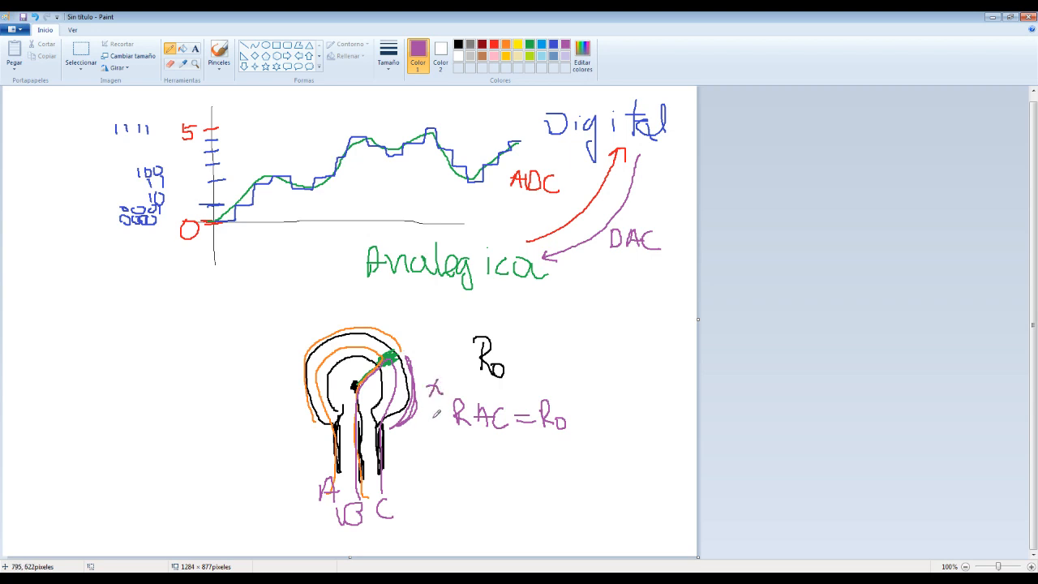
pyautogui.moveTo(423, 372); pyautogui.dragTo(430, 345)
pyautogui.moveTo(409, 350)
pyautogui.mouseDown()
pyautogui.moveTo(432, 337)
pyautogui.moveTo(441, 397)
pyautogui.moveTo(403, 438)
pyautogui.mouseUp()
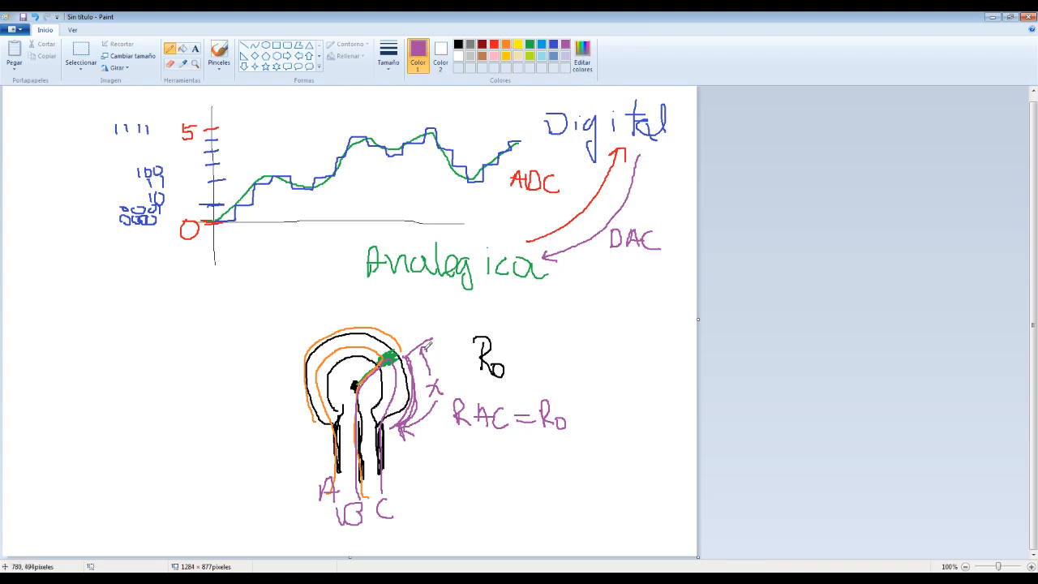
# Handwrite RBC = R0 x in purple below the RAC equation, undoing the bracketed 1-x factor first tried after R0.
pyautogui.moveTo(460, 443)
pyautogui.mouseDown()
pyautogui.moveTo(462, 474)
pyautogui.moveTo(467, 452)
pyautogui.moveTo(480, 471)
pyautogui.mouseUp()
pyautogui.moveTo(479, 451)
pyautogui.mouseDown()
pyautogui.moveTo(490, 464)
pyautogui.moveTo(480, 472)
pyautogui.moveTo(534, 462)
pyautogui.moveTo(540, 470)
pyautogui.mouseUp()
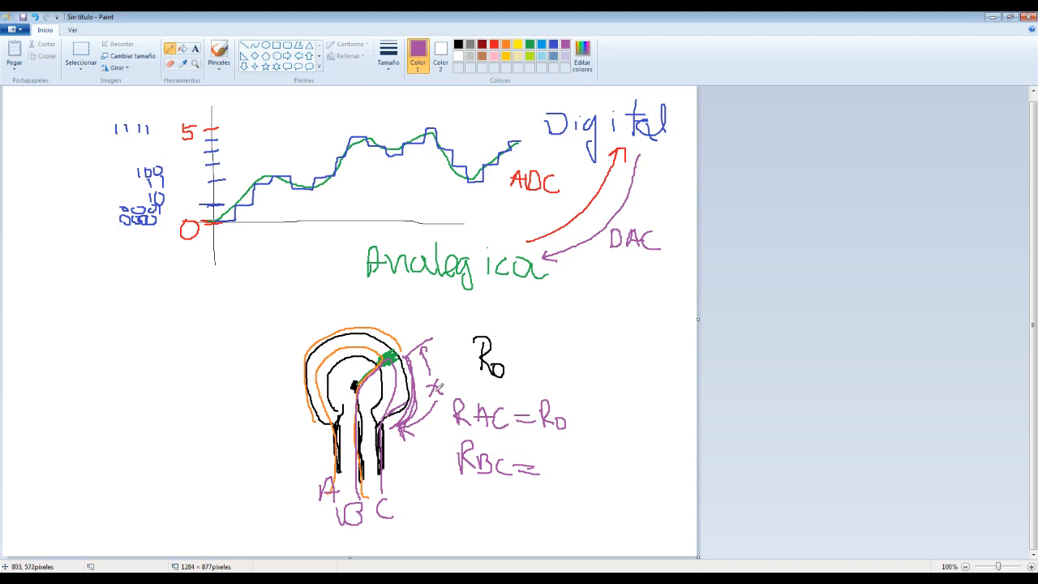
pyautogui.moveTo(440, 381); pyautogui.dragTo(432, 393)
pyautogui.moveTo(551, 453)
pyautogui.mouseDown()
pyautogui.moveTo(551, 479)
pyautogui.moveTo(566, 456)
pyautogui.moveTo(557, 469)
pyautogui.moveTo(576, 466)
pyautogui.moveTo(588, 488)
pyautogui.moveTo(600, 464)
pyautogui.moveTo(600, 481)
pyautogui.moveTo(625, 467)
pyautogui.moveTo(640, 485)
pyautogui.moveTo(629, 485)
pyautogui.moveTo(650, 482)
pyautogui.moveTo(646, 474)
pyautogui.moveTo(661, 485)
pyautogui.mouseUp()
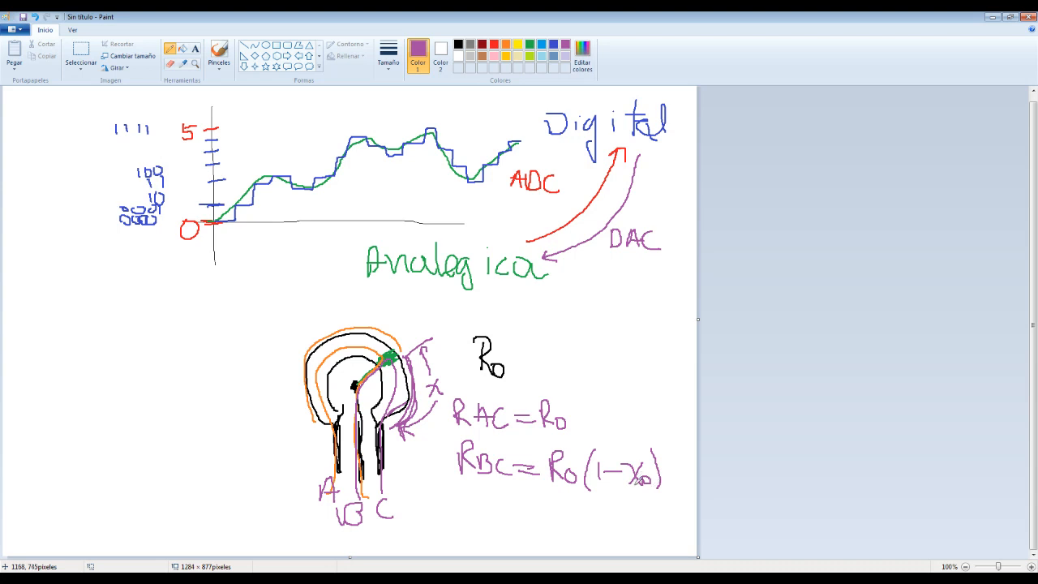
pyautogui.hotkey('ctrl', 'z')
pyautogui.hotkey('ctrl', 'z')
pyautogui.hotkey('ctrl', 'z')
pyautogui.hotkey('ctrl', 'z')
pyautogui.moveTo(587, 454)
pyautogui.mouseDown()
pyautogui.moveTo(590, 485)
pyautogui.moveTo(614, 483)
pyautogui.mouseUp()
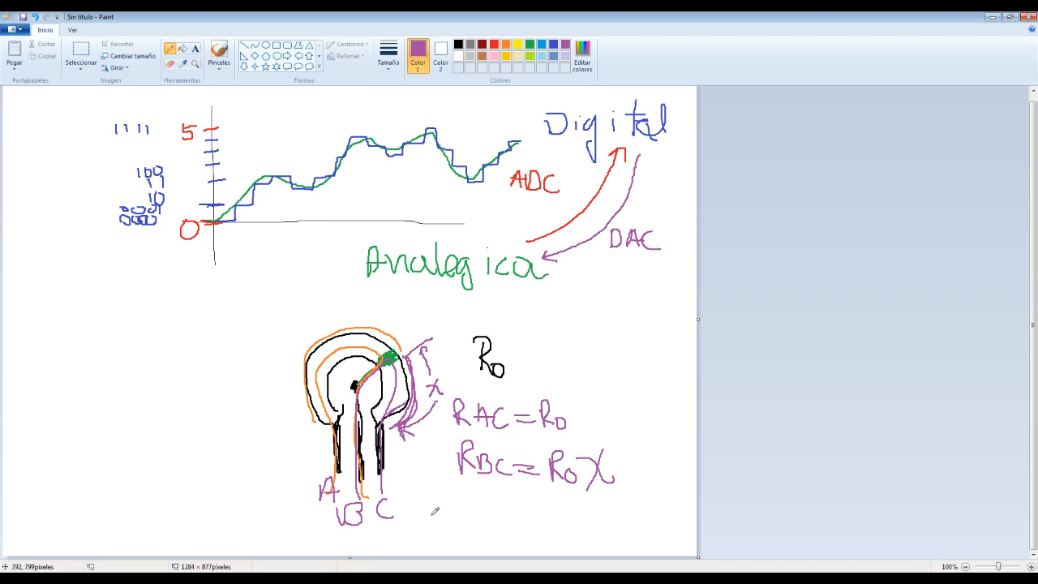
# Handwrite RAB = R0 - R0 x in purple below the RBC equation.
pyautogui.moveTo(462, 488)
pyautogui.mouseDown()
pyautogui.moveTo(455, 530)
pyautogui.moveTo(467, 508)
pyautogui.moveTo(490, 523)
pyautogui.moveTo(513, 514)
pyautogui.moveTo(511, 532)
pyautogui.moveTo(528, 524)
pyautogui.moveTo(532, 535)
pyautogui.mouseUp()
pyautogui.moveTo(536, 519)
pyautogui.mouseDown()
pyautogui.moveTo(556, 519)
pyautogui.moveTo(569, 535)
pyautogui.mouseUp()
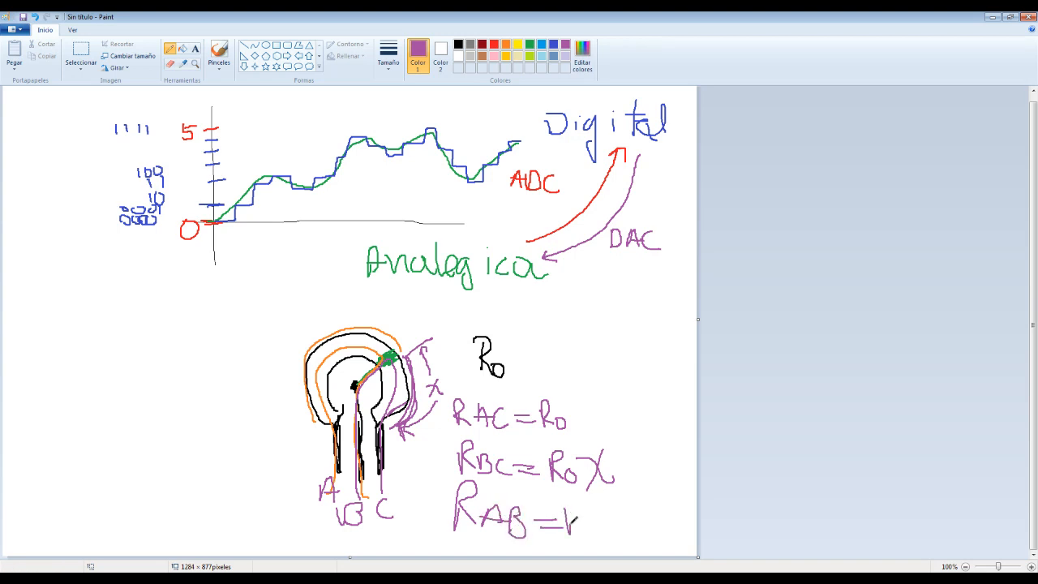
pyautogui.moveTo(568, 499)
pyautogui.mouseDown()
pyautogui.moveTo(582, 525)
pyautogui.moveTo(614, 511)
pyautogui.moveTo(611, 537)
pyautogui.mouseUp()
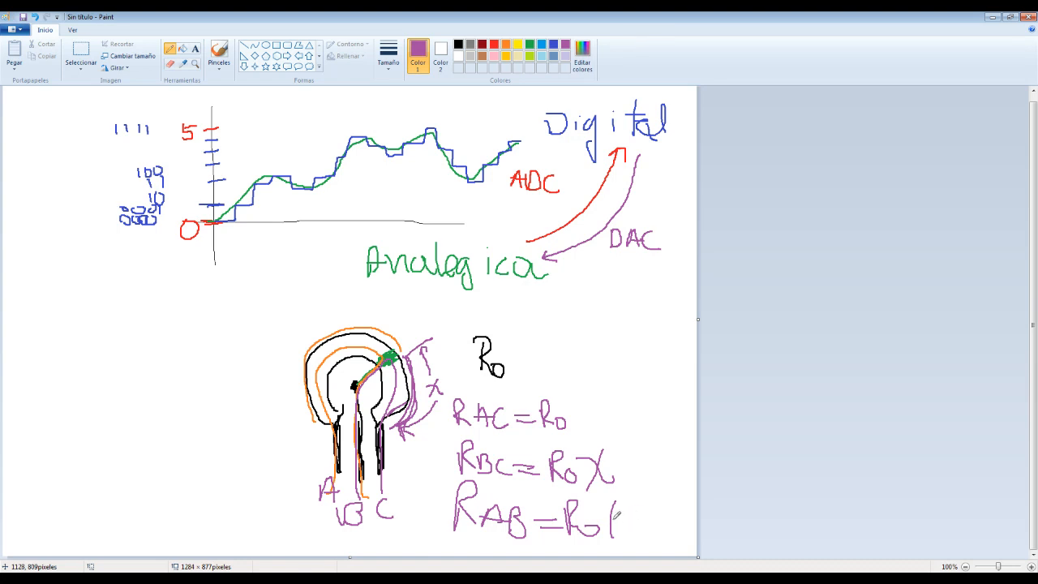
pyautogui.hotkey('ctrl', 'z')
pyautogui.moveTo(610, 516); pyautogui.dragTo(678, 516)
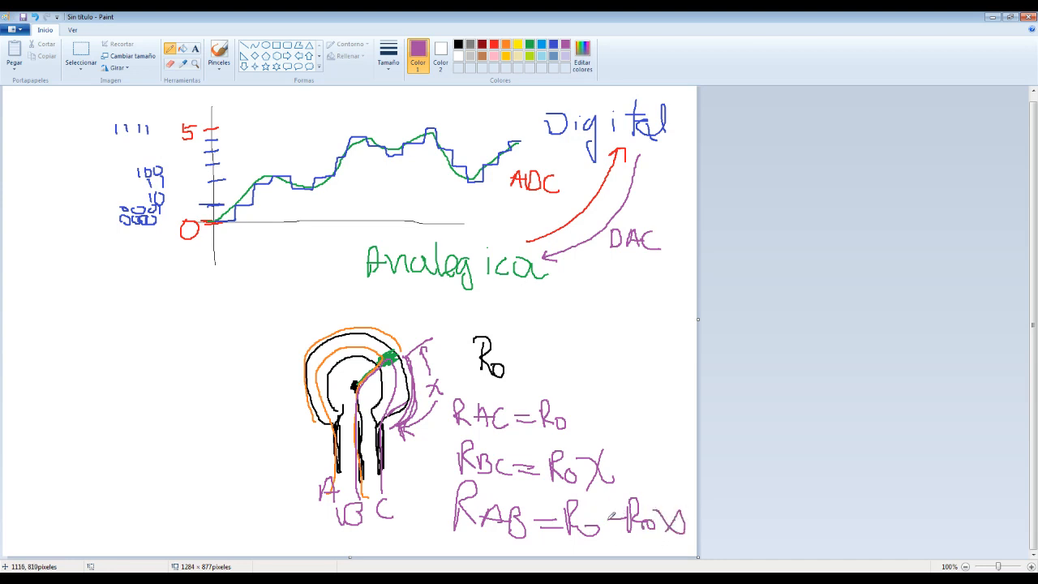
# Handwrite the factored equation Rab = R0(1-x) in purple in the blank area left of the potentiometer sketch.
pyautogui.moveTo(44, 381)
pyautogui.mouseDown()
pyautogui.moveTo(39, 408)
pyautogui.moveTo(40, 387)
pyautogui.moveTo(54, 399)
pyautogui.moveTo(76, 384)
pyautogui.moveTo(91, 399)
pyautogui.moveTo(122, 396)
pyautogui.mouseUp()
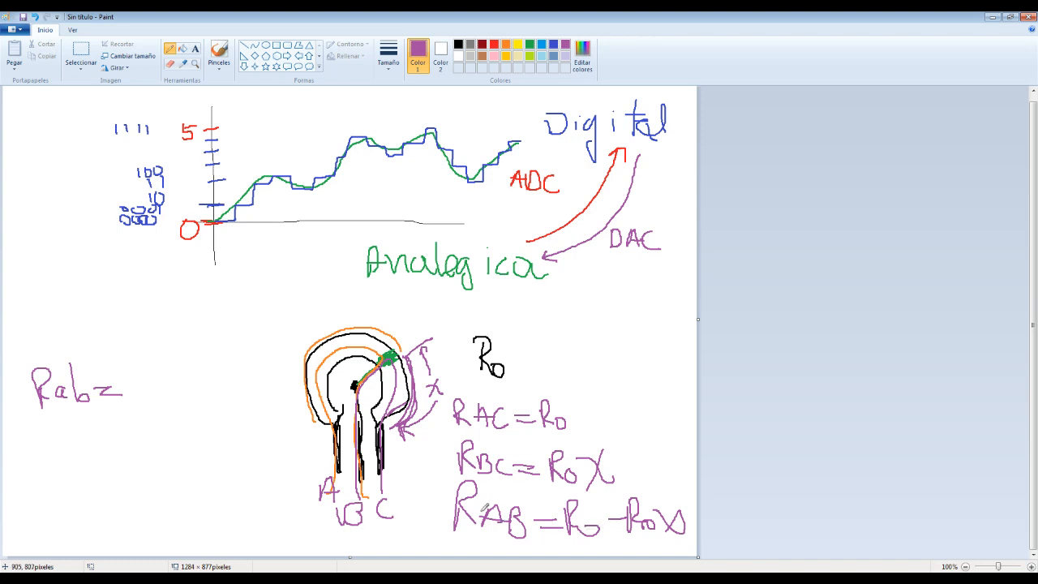
pyautogui.moveTo(132, 363)
pyautogui.mouseDown()
pyautogui.moveTo(130, 402)
pyautogui.moveTo(134, 385)
pyautogui.moveTo(149, 397)
pyautogui.mouseUp()
pyautogui.moveTo(150, 387)
pyautogui.mouseDown()
pyautogui.moveTo(162, 386)
pyautogui.moveTo(124, 404)
pyautogui.mouseUp()
pyautogui.hotkey('ctrl', 'z')
pyautogui.hotkey('ctrl', 'z')
pyautogui.hotkey('ctrl', 'z')
pyautogui.hotkey('ctrl', 'z')
pyautogui.moveTo(125, 368); pyautogui.dragTo(172, 417)
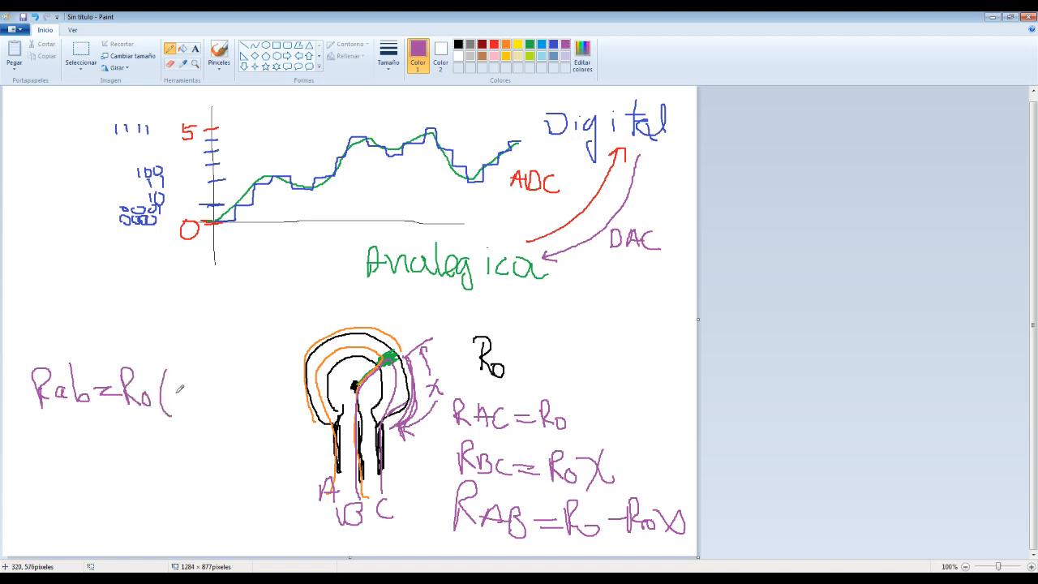
pyautogui.moveTo(181, 382)
pyautogui.mouseDown()
pyautogui.moveTo(181, 407)
pyautogui.moveTo(204, 391)
pyautogui.moveTo(228, 416)
pyautogui.moveTo(212, 412)
pyautogui.mouseUp()
pyautogui.moveTo(225, 365); pyautogui.dragTo(239, 433)
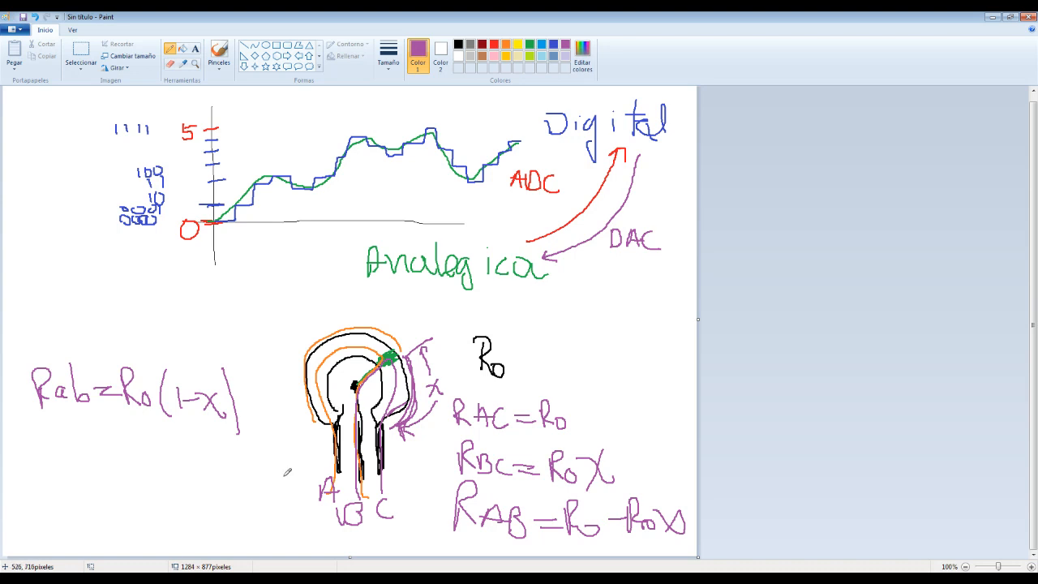
# Return to the Terrific Wolt circuit in Tinkercad, start the simulation and turn the potentiometer knob counterclockwise until it points left.
pyautogui.click(90, 579)
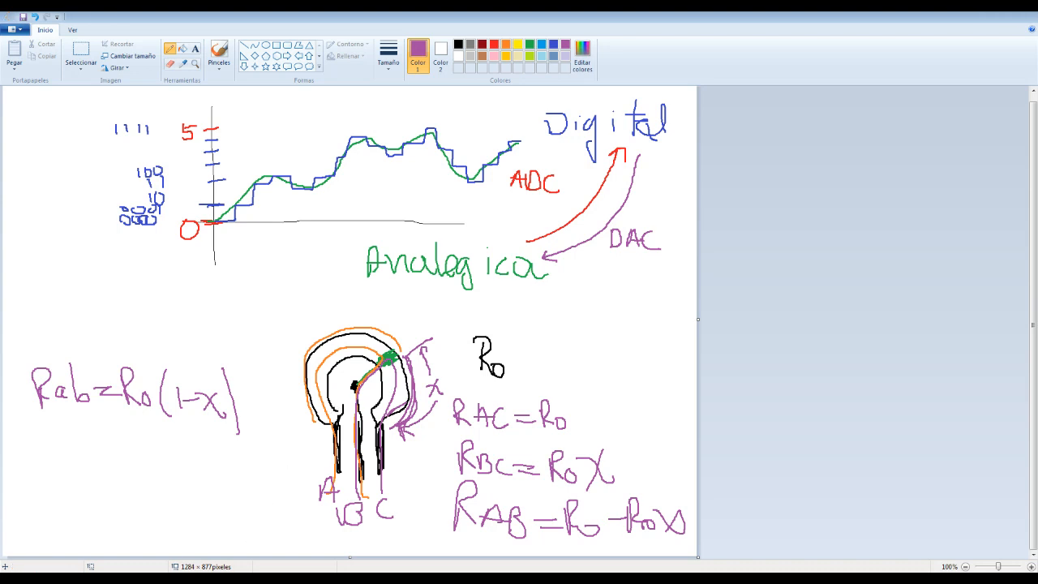
pyautogui.click(81, 541)
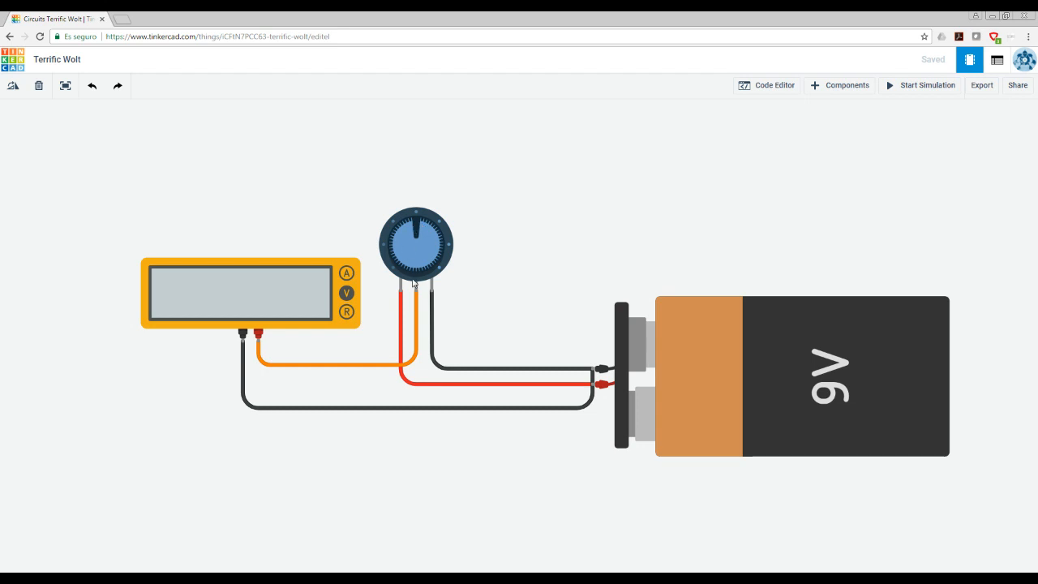
pyautogui.click(915, 89)
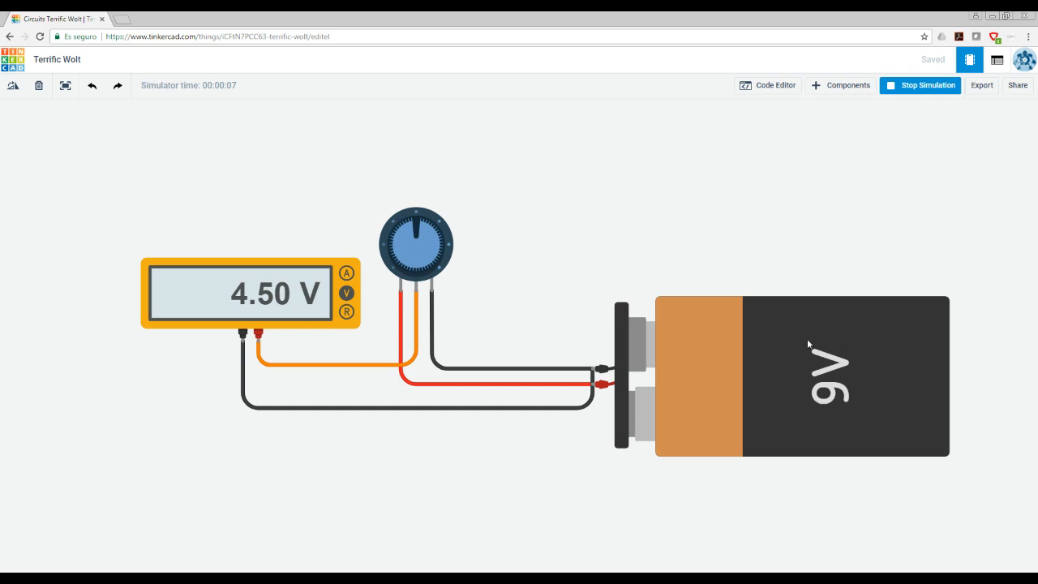
pyautogui.moveTo(415, 224)
pyautogui.mouseDown()
pyautogui.moveTo(393, 241)
pyautogui.moveTo(399, 281)
pyautogui.moveTo(394, 238)
pyautogui.moveTo(409, 222)
pyautogui.moveTo(430, 227)
pyautogui.moveTo(446, 262)
pyautogui.moveTo(436, 278)
pyautogui.moveTo(447, 234)
pyautogui.moveTo(417, 215)
pyautogui.mouseUp()
pyautogui.moveTo(420, 226)
pyautogui.mouseDown()
pyautogui.moveTo(436, 229)
pyautogui.moveTo(433, 260)
pyautogui.moveTo(440, 247)
pyautogui.moveTo(427, 220)
pyautogui.moveTo(398, 264)
pyautogui.moveTo(409, 222)
pyautogui.moveTo(395, 267)
pyautogui.moveTo(411, 217)
pyautogui.moveTo(442, 268)
pyautogui.moveTo(446, 252)
pyautogui.moveTo(417, 221)
pyautogui.mouseUp()
pyautogui.moveTo(414, 223); pyautogui.dragTo(386, 249)
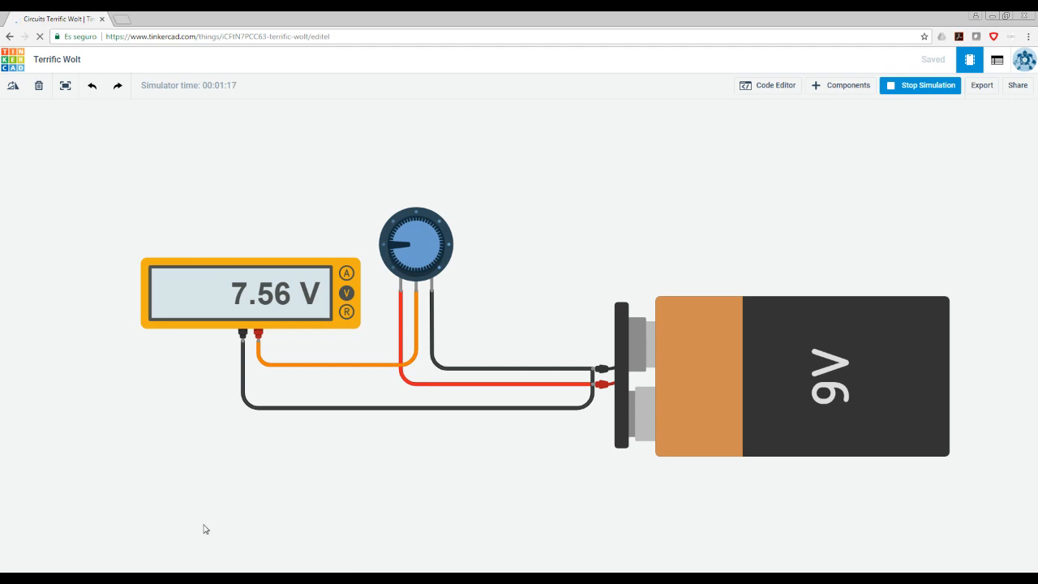
# Create a new circuit from the Tinkercad dashboard and place an Arduino Uno R3 in the workspace.
pyautogui.moveTo(215, 578)
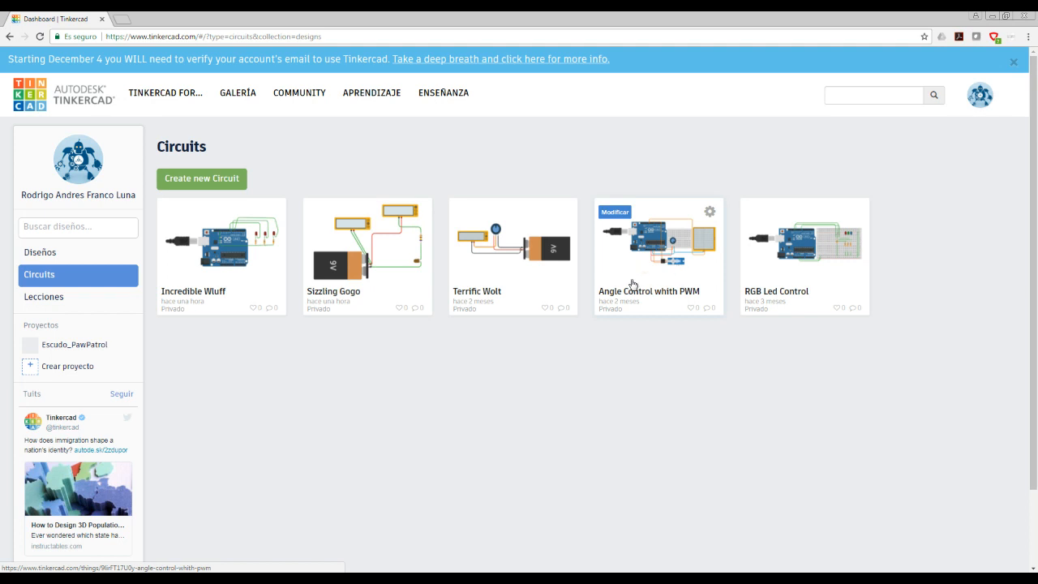
pyautogui.click(196, 180)
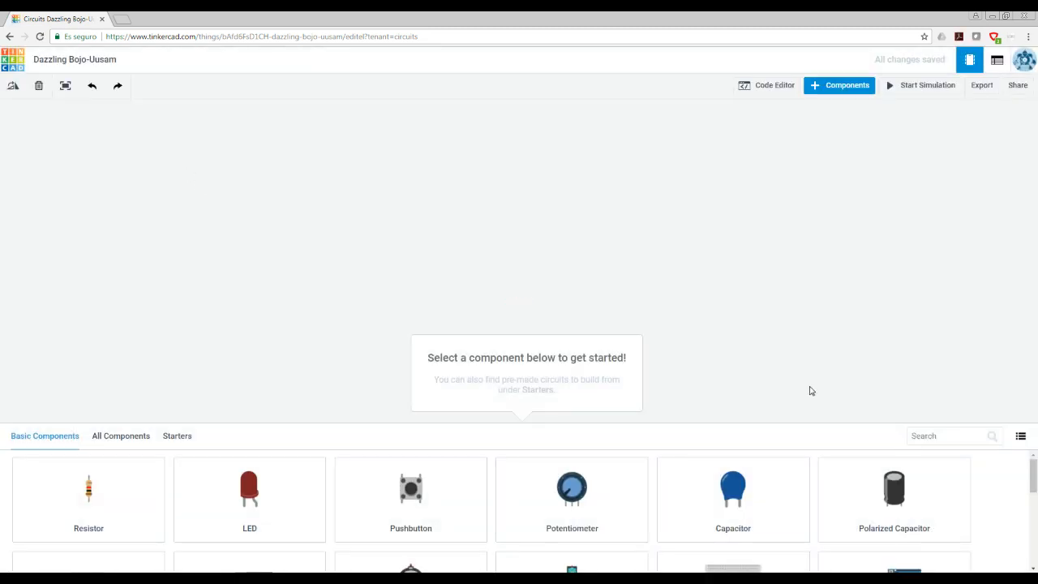
pyautogui.scroll(-2, 978, 472)
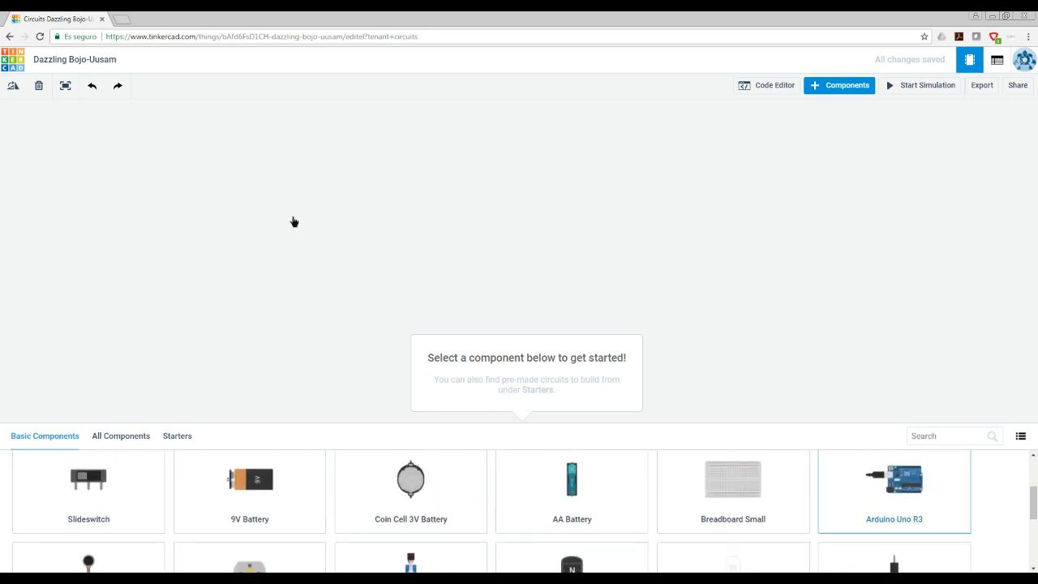
pyautogui.click(455, 279)
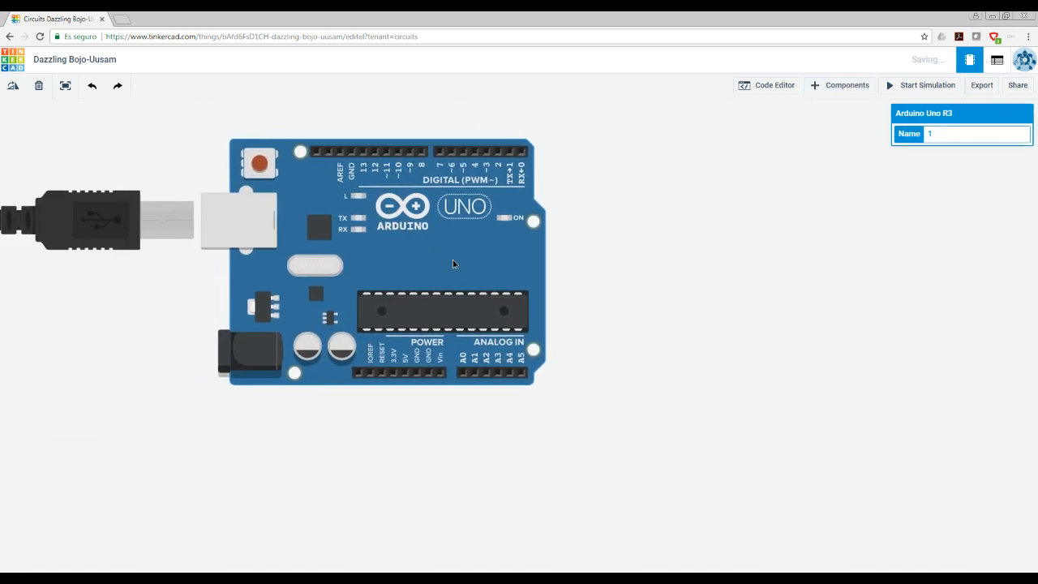
# Add a Micro Servo from the basic components to the empty area right of the Arduino.
pyautogui.scroll(-1, 455, 259)
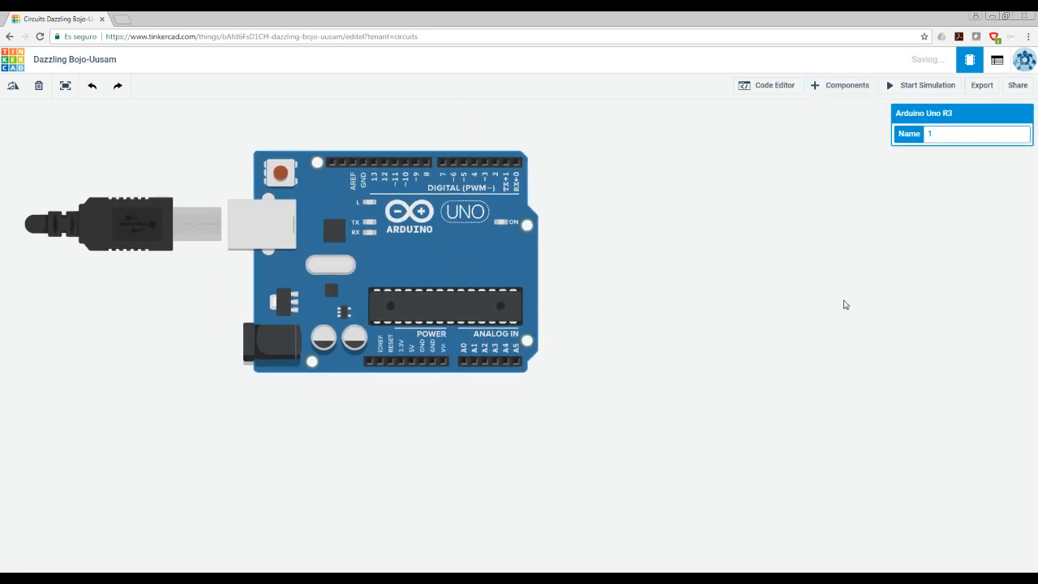
pyautogui.click(847, 88)
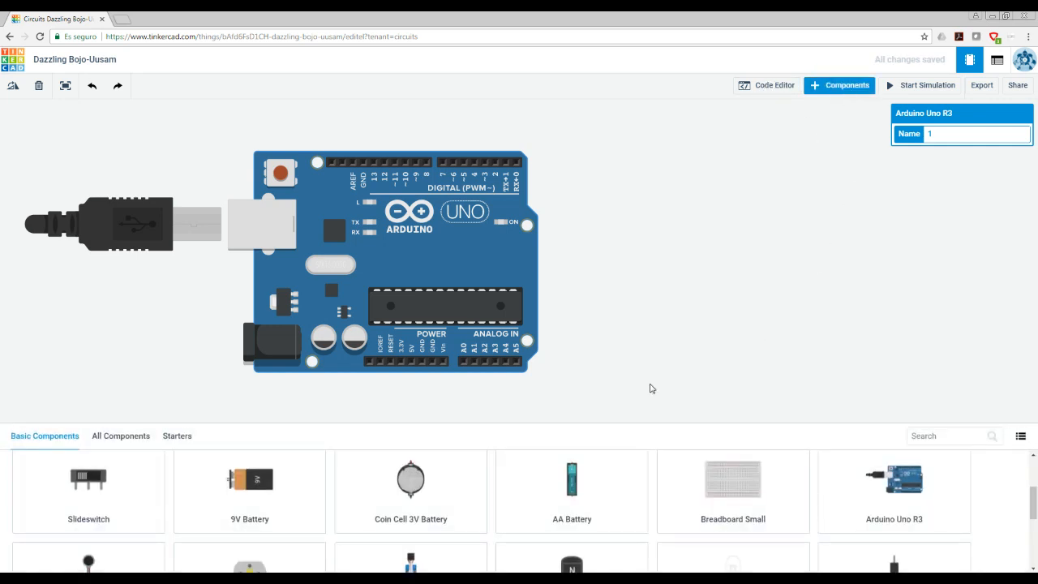
pyautogui.scroll(-1, 573, 455)
pyautogui.moveTo(412, 537); pyautogui.dragTo(718, 270)
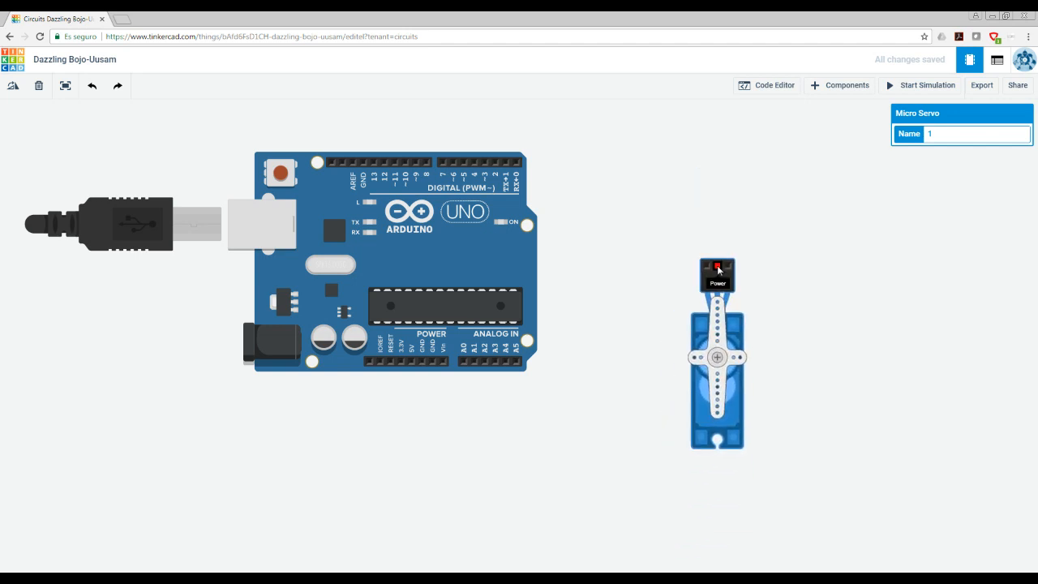
# Rotate the micro servo until it lies horizontally with its connector facing the Arduino, and place it below and right of the board.
pyautogui.press('r')
pyautogui.press('r')
pyautogui.press('r')
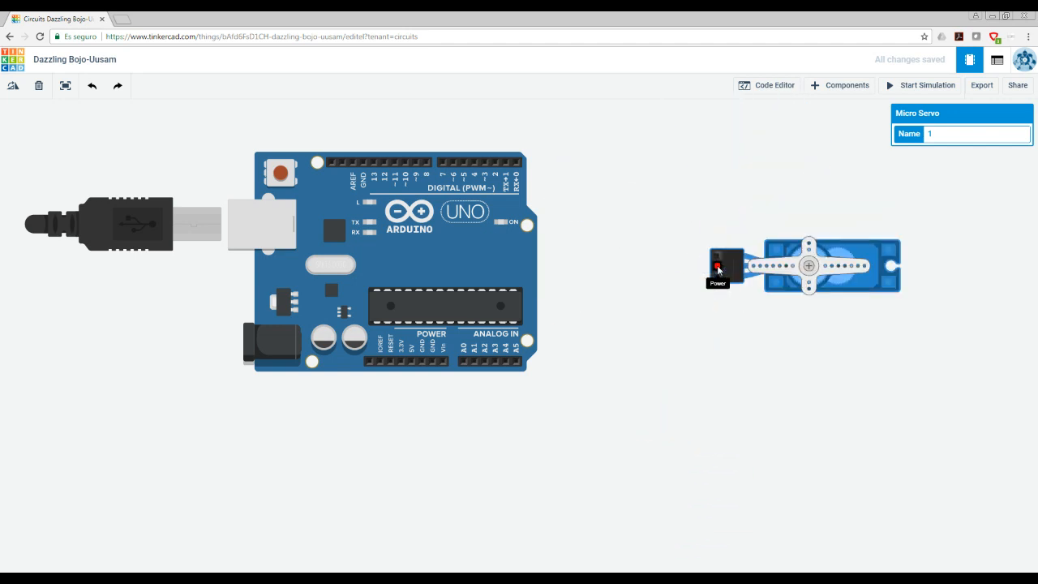
pyautogui.press('r')
pyautogui.press('r')
pyautogui.press('r')
pyautogui.press('r')
pyautogui.press('r')
pyautogui.press('r')
pyautogui.press('r')
pyautogui.press('r')
pyautogui.press('r')
pyautogui.press('r')
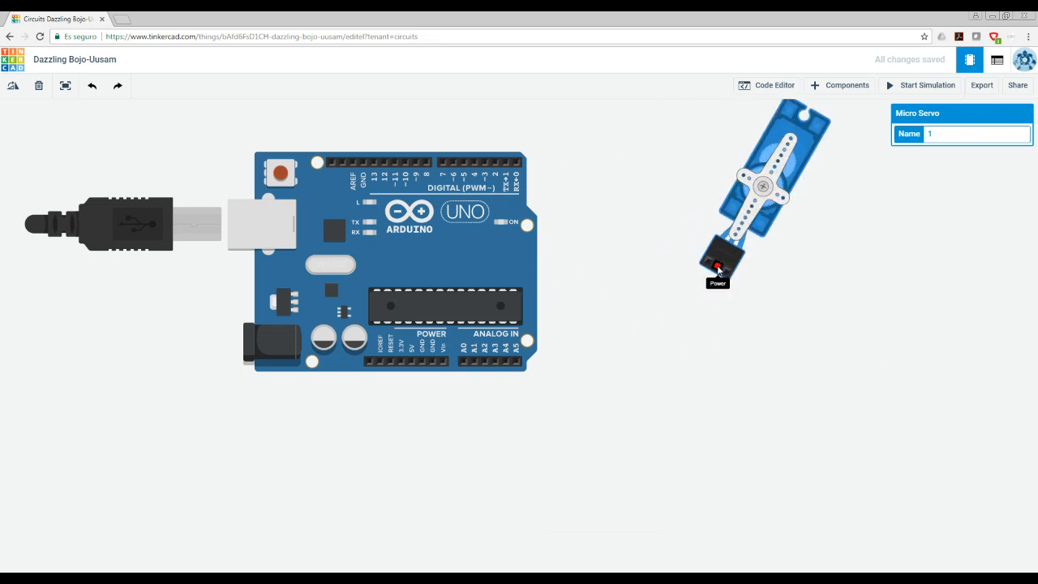
pyautogui.press('r')
pyautogui.press('r')
pyautogui.moveTo(718, 269); pyautogui.dragTo(645, 440)
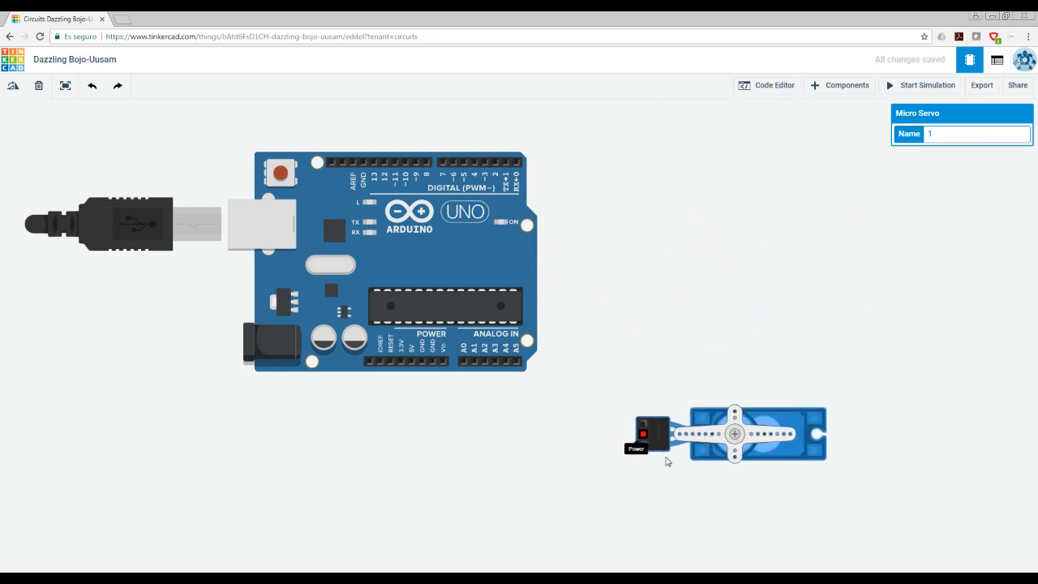
# Add a Potentiometer to the workspace, placed above the micro servo and level with the Arduino's digital pins.
pyautogui.scroll(3, 741, 494)
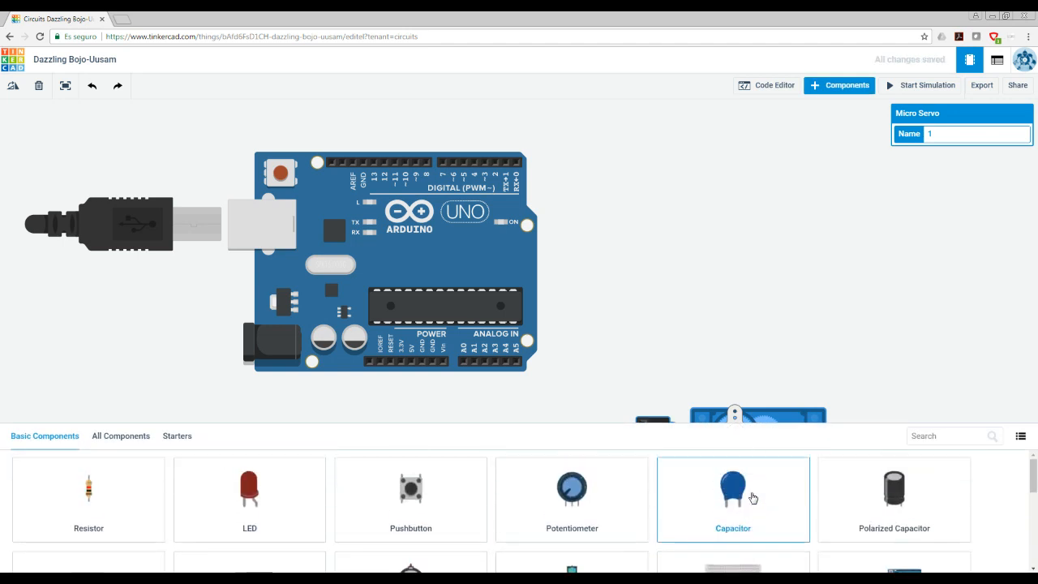
pyautogui.moveTo(572, 489); pyautogui.dragTo(714, 224)
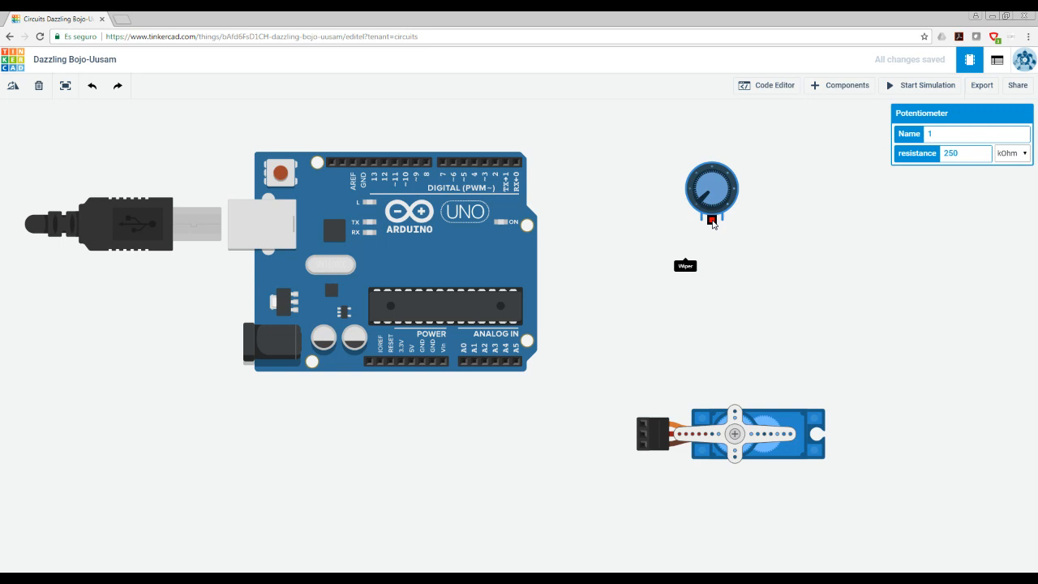
pyautogui.moveTo(724, 185); pyautogui.dragTo(716, 163)
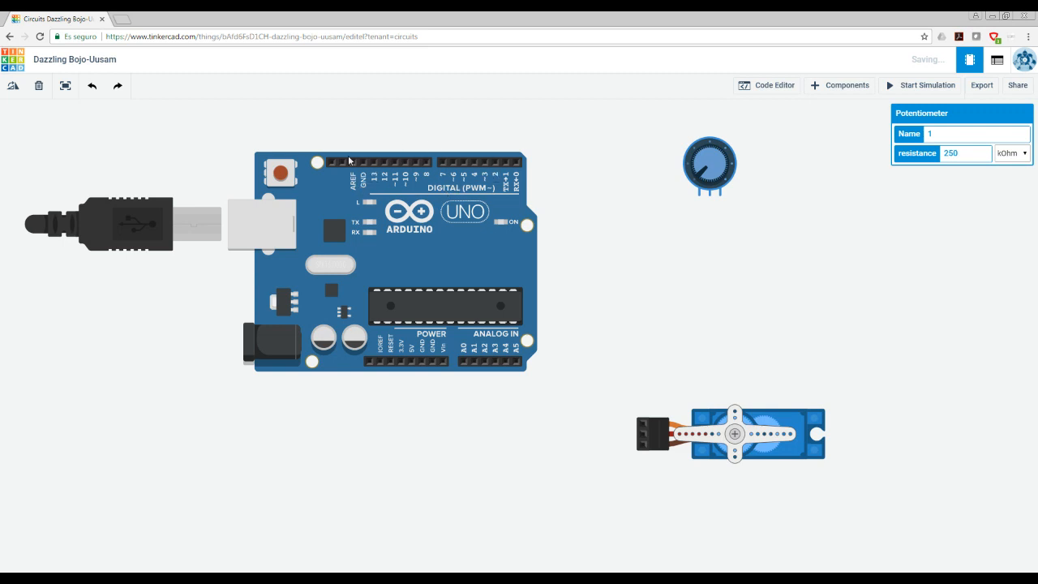
# Swap the two parts so the micro servo sits beside the Arduino's digital header and the potentiometer sits beneath it.
pyautogui.moveTo(716, 163); pyautogui.dragTo(678, 319)
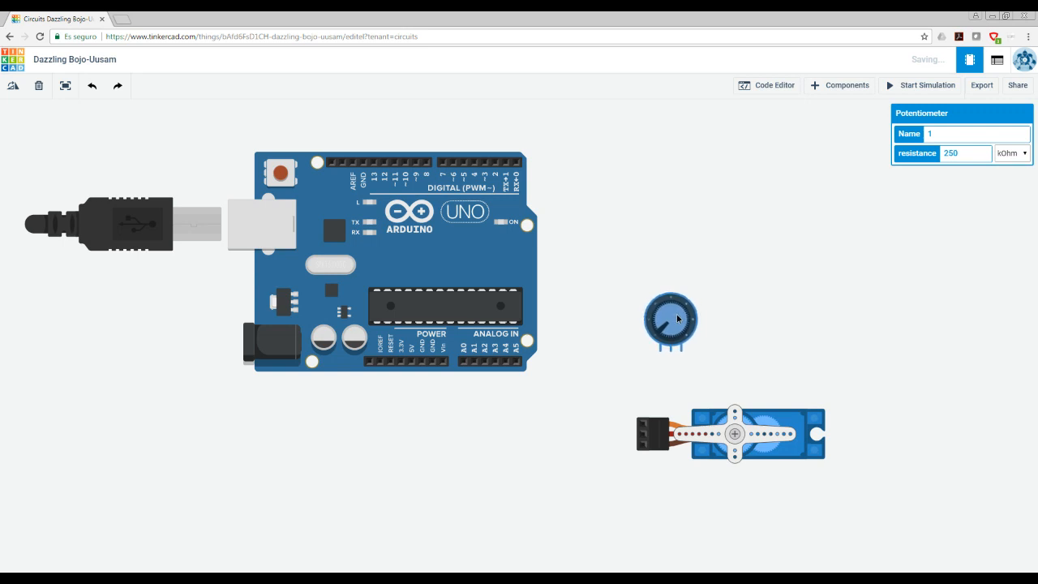
pyautogui.moveTo(722, 438); pyautogui.dragTo(675, 181)
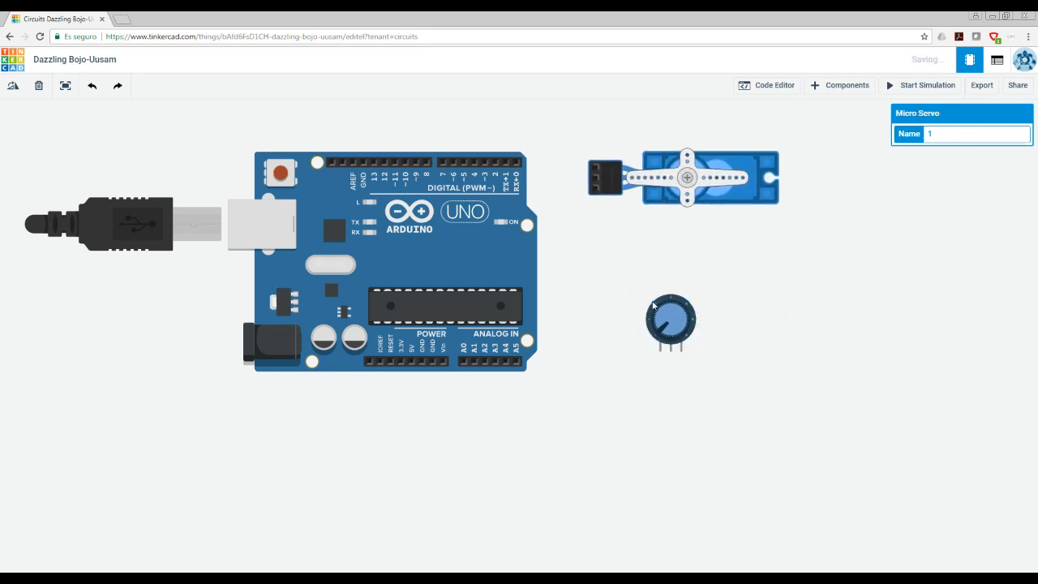
pyautogui.moveTo(669, 325); pyautogui.dragTo(656, 316)
pyautogui.click(651, 360)
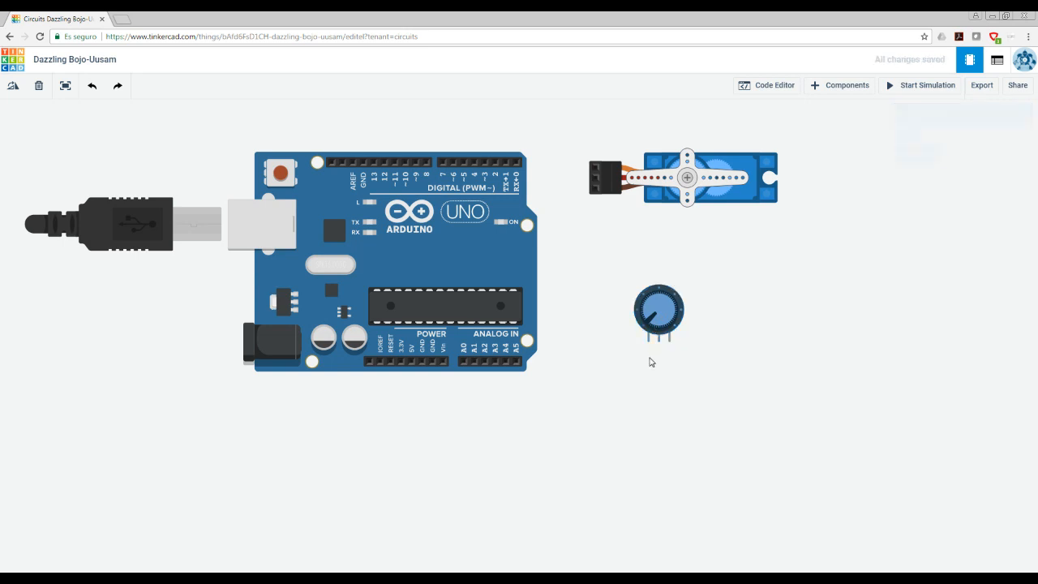
# Wire the potentiometer's left terminal to the Arduino's 5V pin with square bends below the board, and color the wire red.
pyautogui.click(648, 342)
pyautogui.click(621, 405)
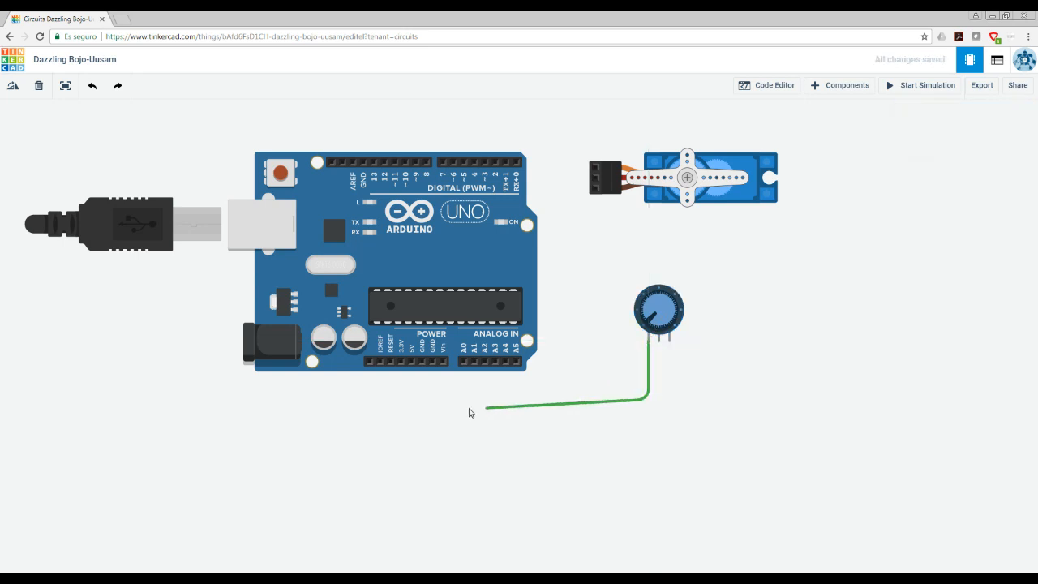
pyautogui.click(411, 400)
pyautogui.click(412, 362)
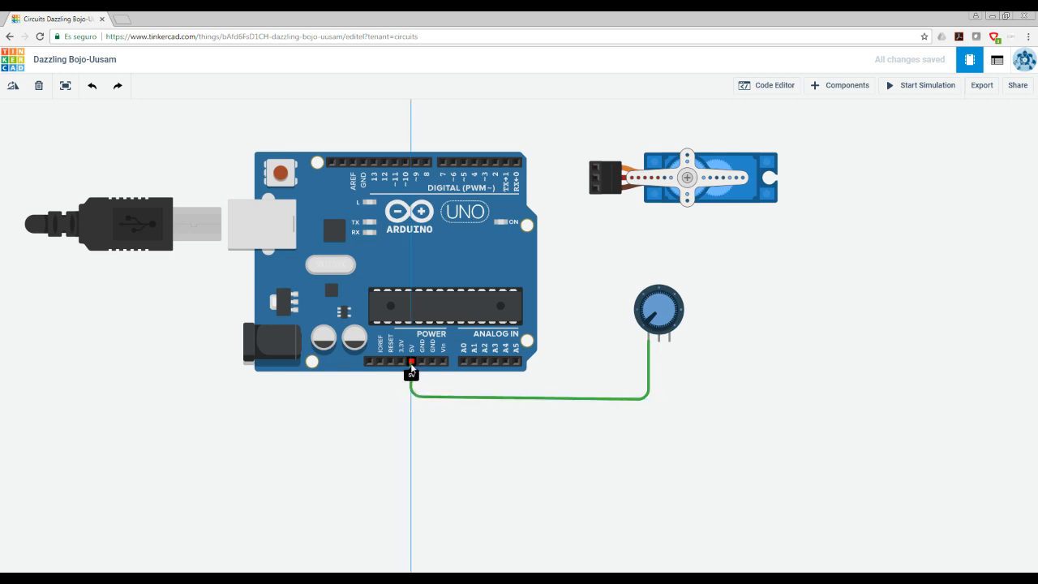
pyautogui.click(412, 361)
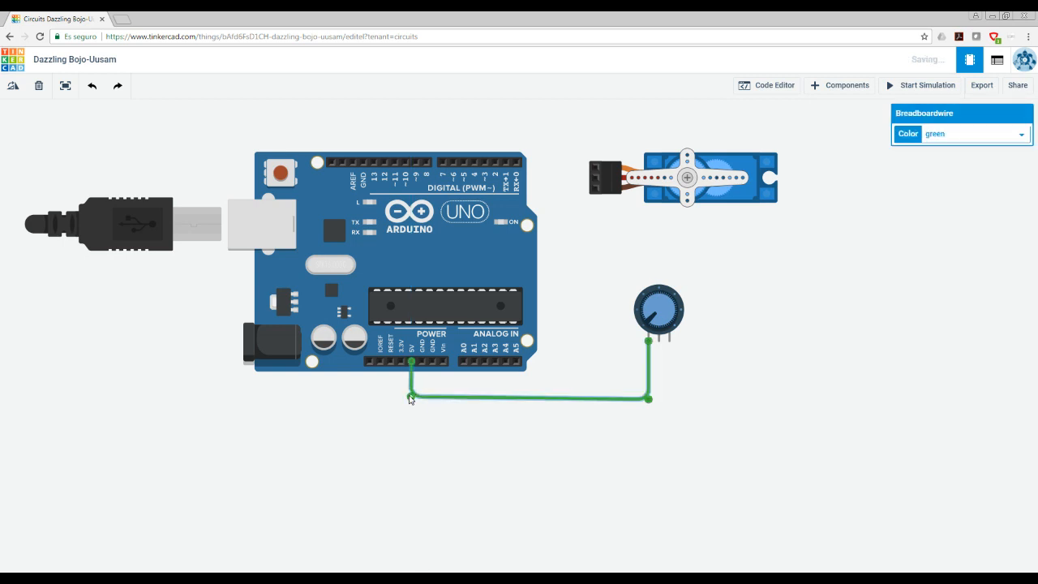
pyautogui.click(503, 451)
pyautogui.click(529, 400)
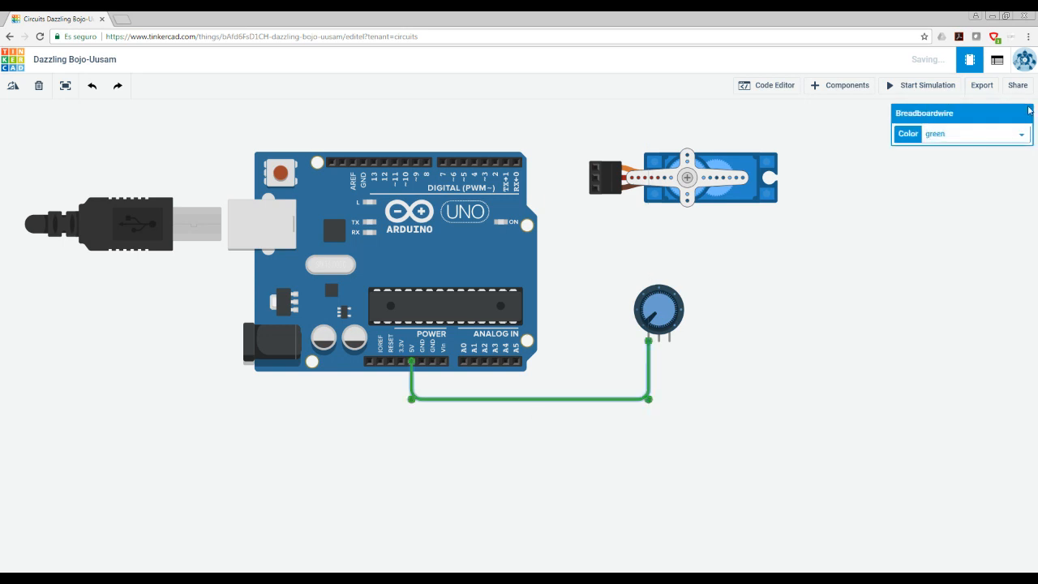
pyautogui.click(974, 134)
pyautogui.click(943, 158)
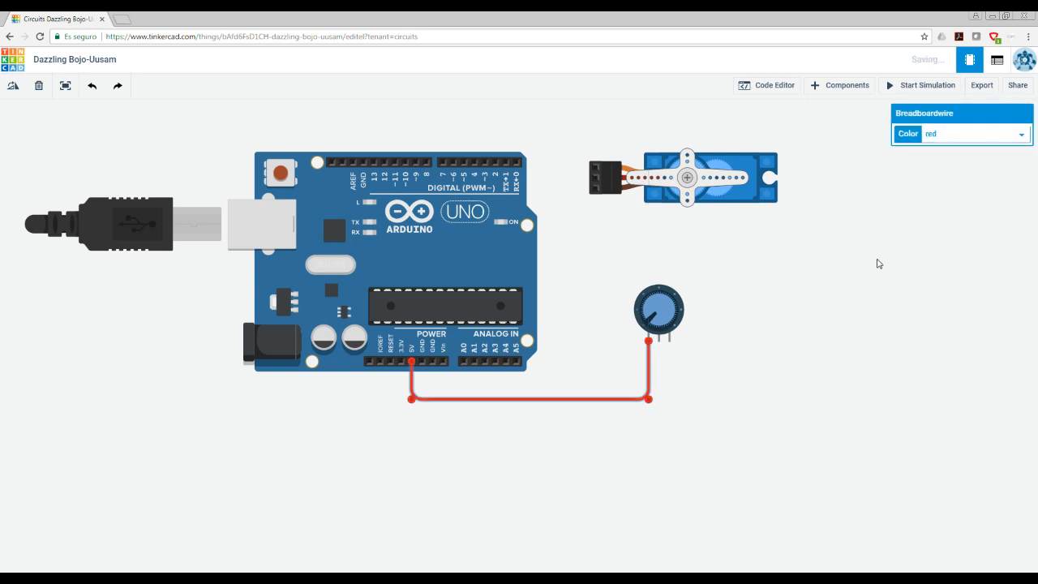
# Wire the potentiometer's right terminal to the Arduino's power GND pin beside 5V, routing it squarely below the red wire.
pyautogui.click(670, 341)
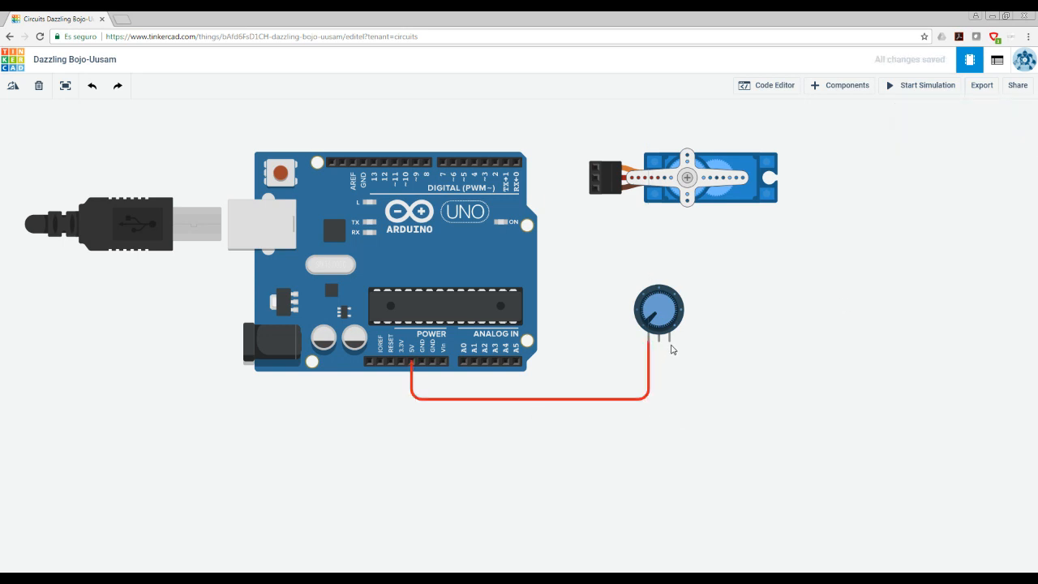
pyautogui.click(669, 431)
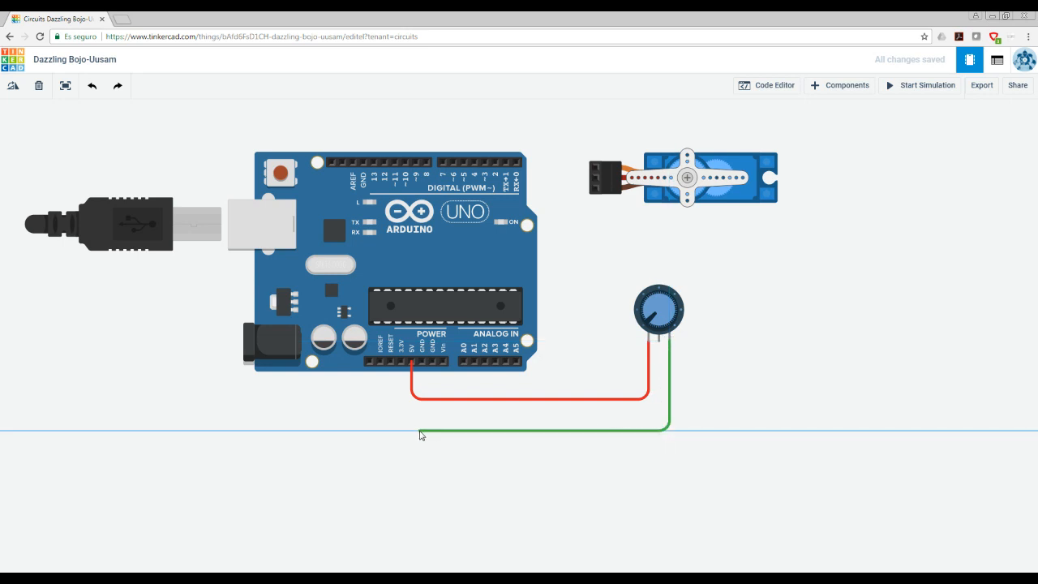
pyautogui.click(423, 430)
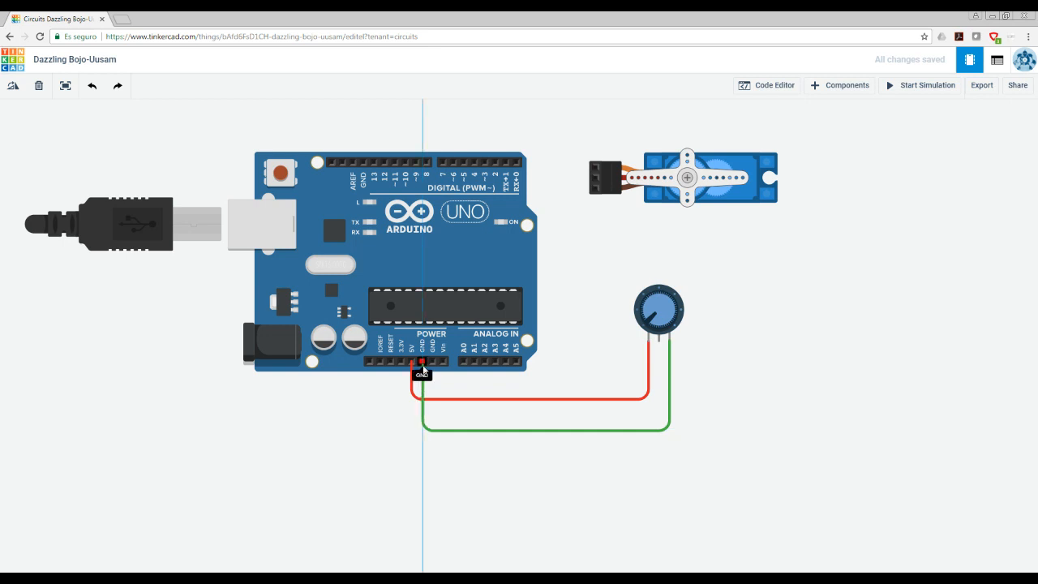
pyautogui.click(422, 362)
pyautogui.moveTo(423, 431); pyautogui.dragTo(421, 431)
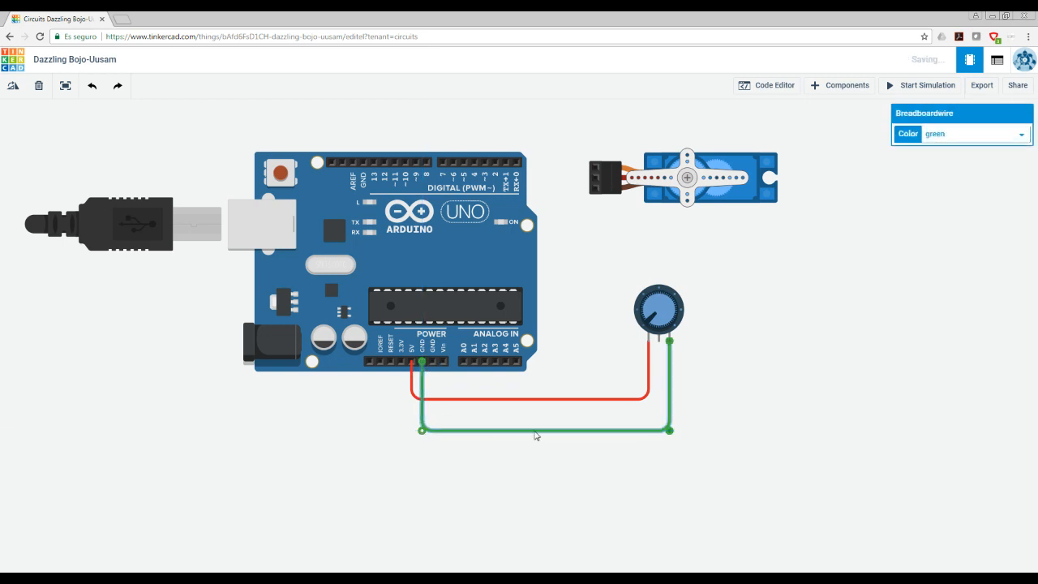
pyautogui.click(776, 354)
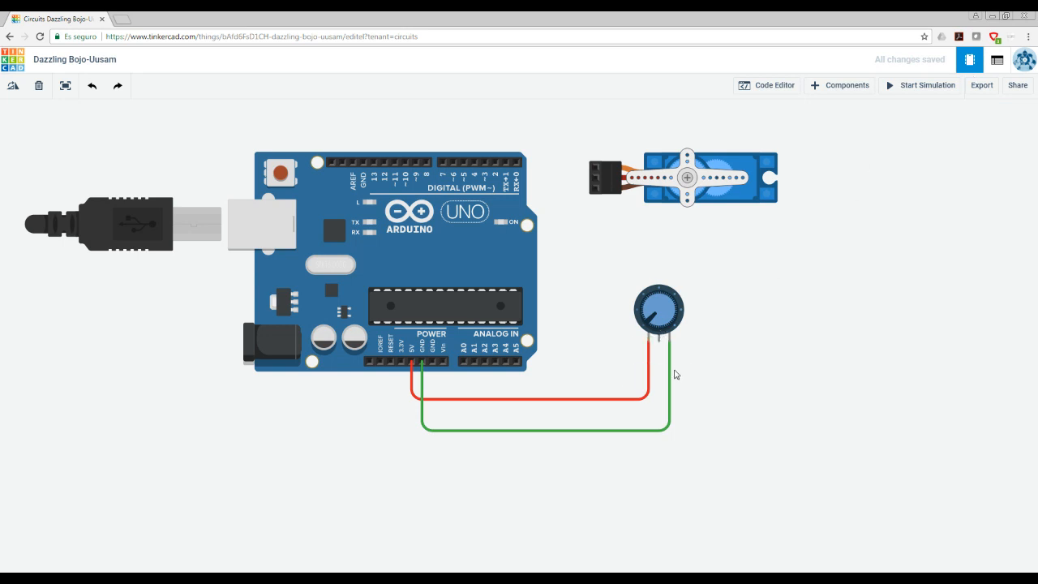
# Change the color of the potentiometer's GND wire to blue.
pyautogui.click(669, 382)
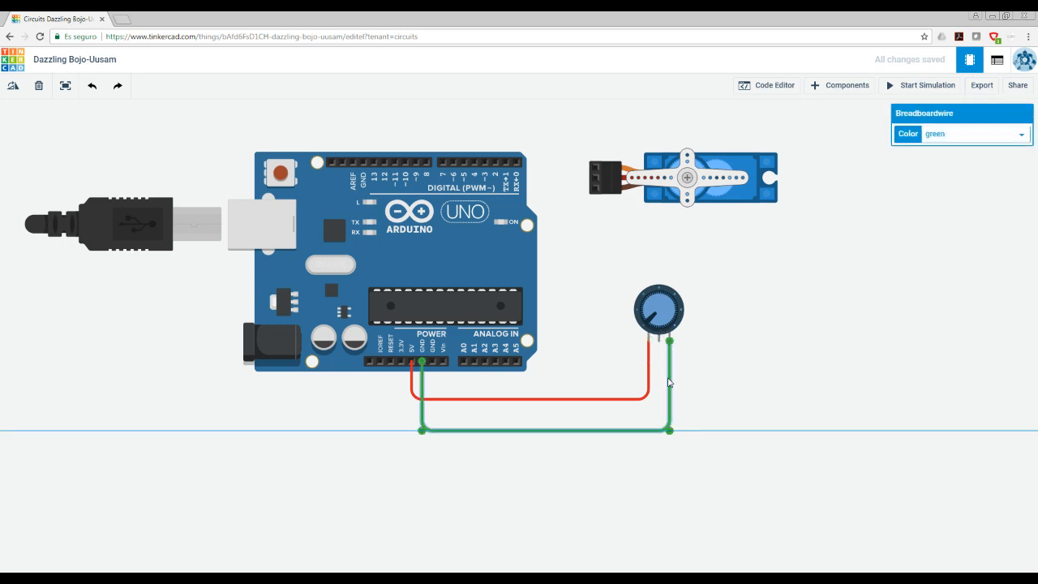
pyautogui.click(943, 135)
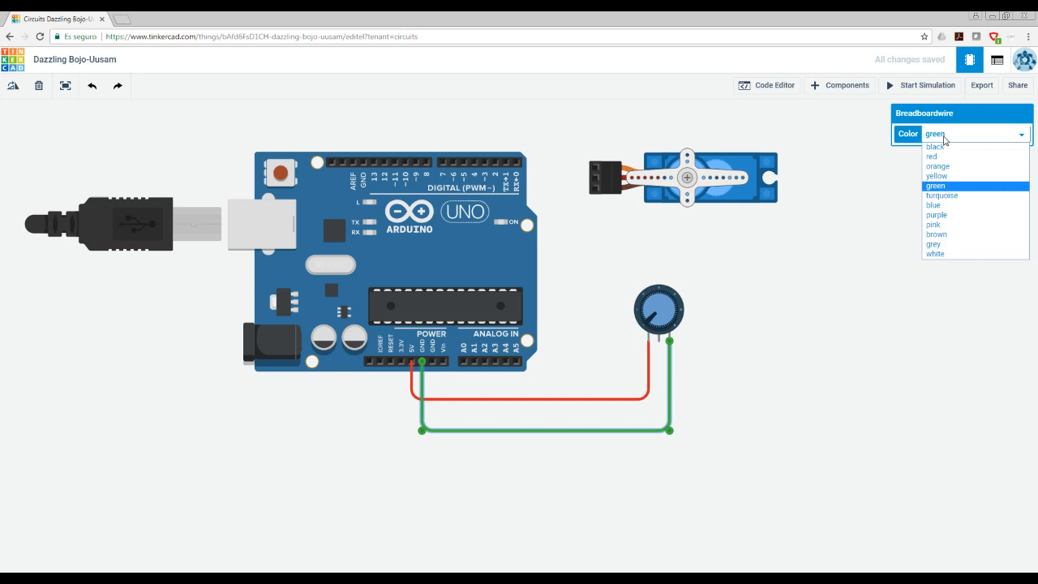
pyautogui.click(943, 206)
pyautogui.click(722, 406)
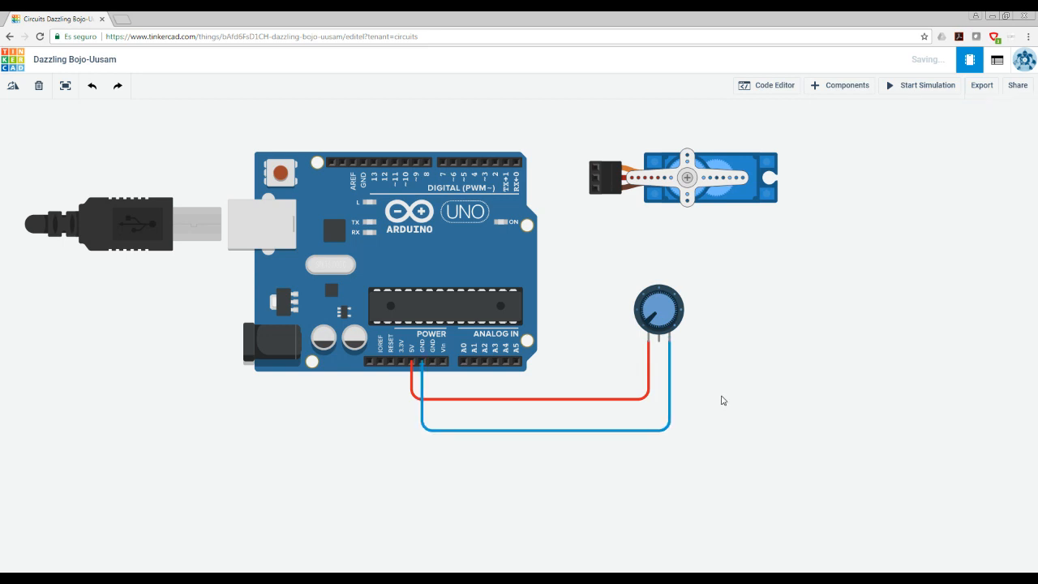
# Wire the potentiometer's wiper to the Arduino's A0 pin, routing it squarely between the red and blue wires.
pyautogui.click(661, 345)
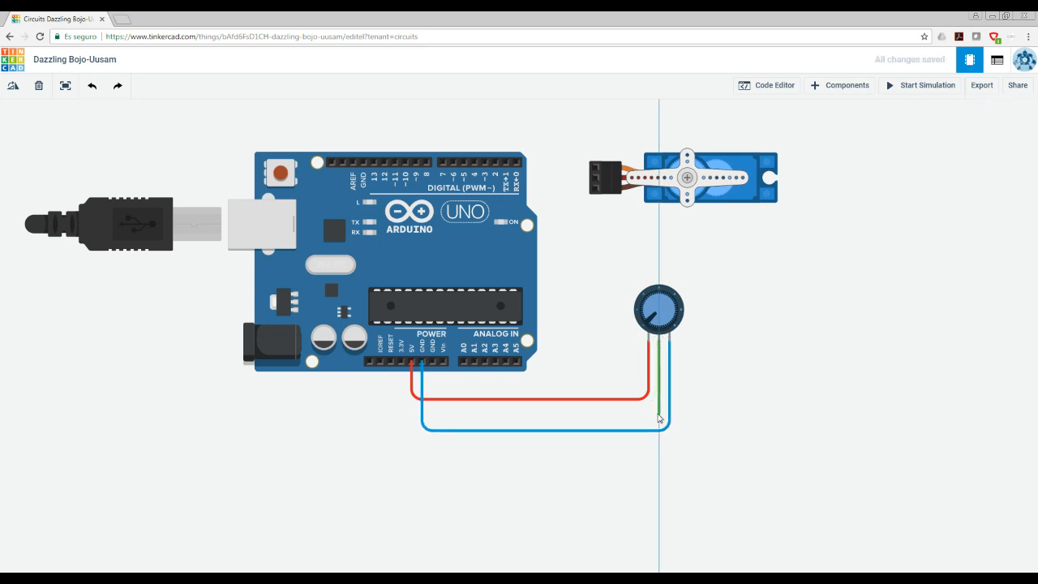
pyautogui.click(658, 413)
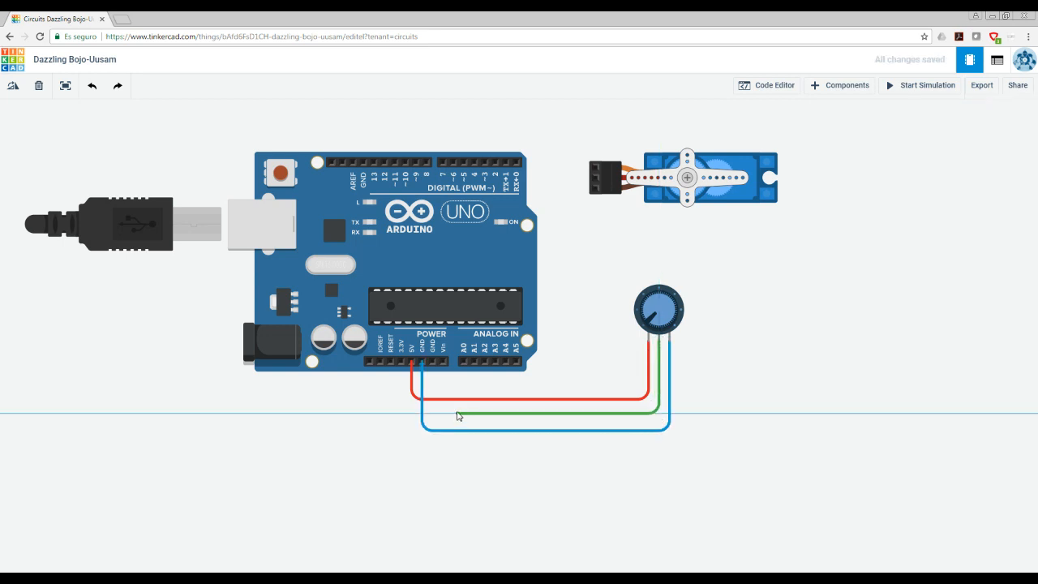
pyautogui.click(466, 413)
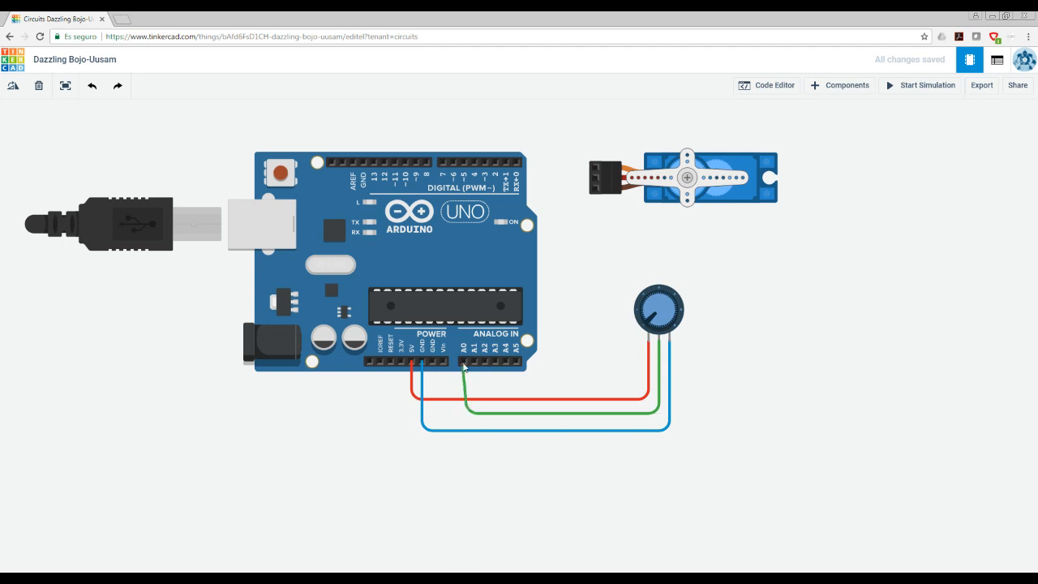
pyautogui.click(464, 364)
pyautogui.moveTo(467, 414); pyautogui.dragTo(465, 416)
pyautogui.click(492, 454)
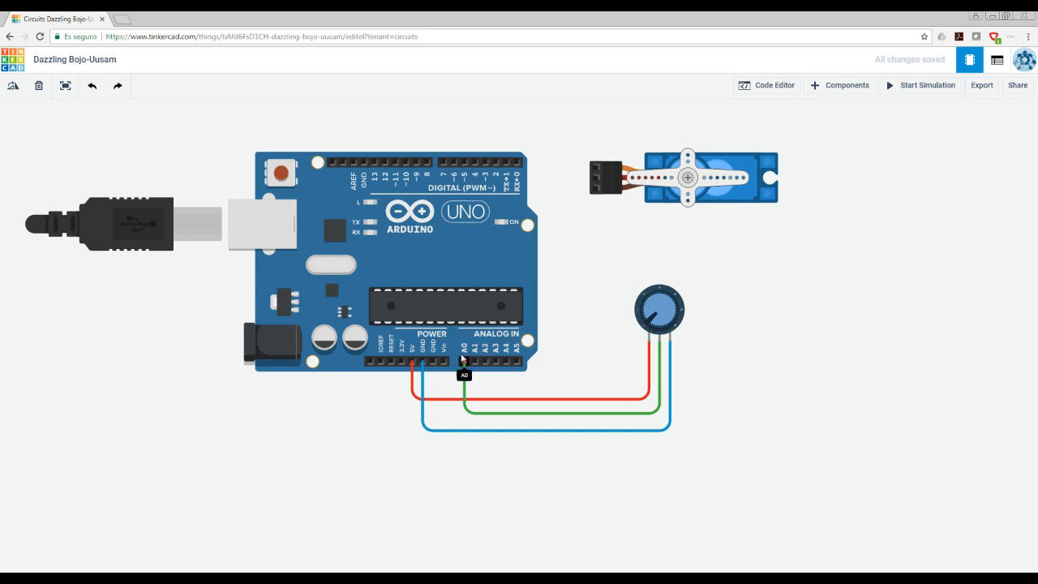
# Move the potentiometer slightly down toward its wire bends, and shift the micro servo down beside the middle of the Arduino.
pyautogui.moveTo(653, 325); pyautogui.dragTo(655, 317)
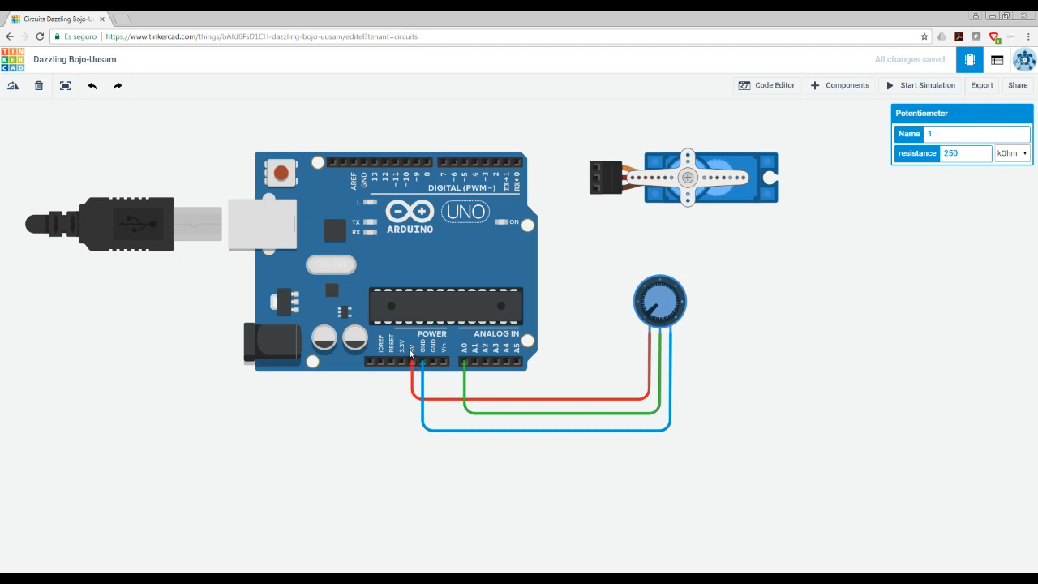
pyautogui.moveTo(665, 308); pyautogui.dragTo(665, 337)
pyautogui.click(699, 230)
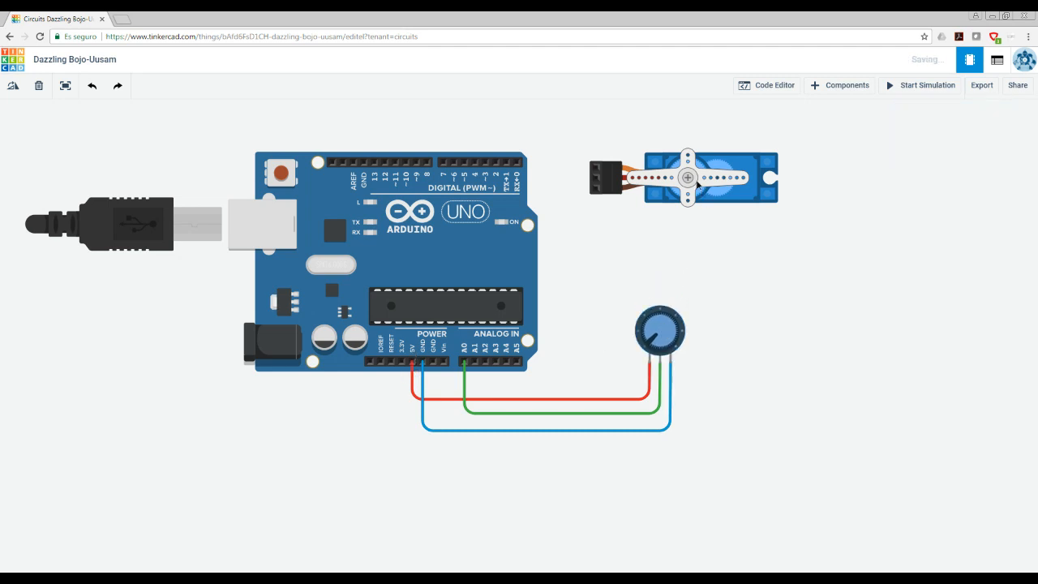
pyautogui.moveTo(700, 198); pyautogui.dragTo(691, 238)
pyautogui.click(624, 290)
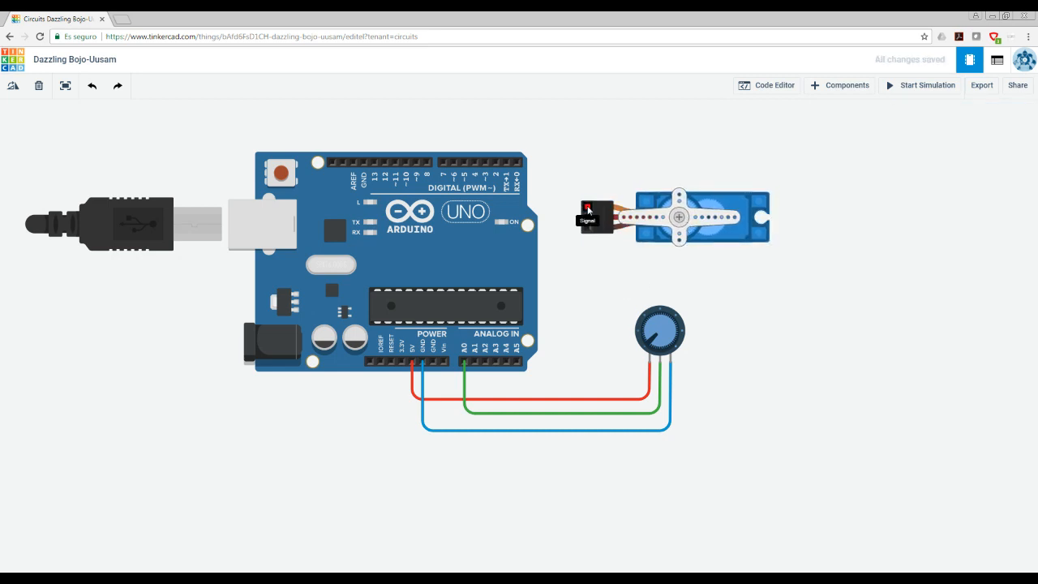
# Wire the micro servo's power pin to the Arduino's 5V pin across the board, and square up the wire's bend.
pyautogui.click(588, 219)
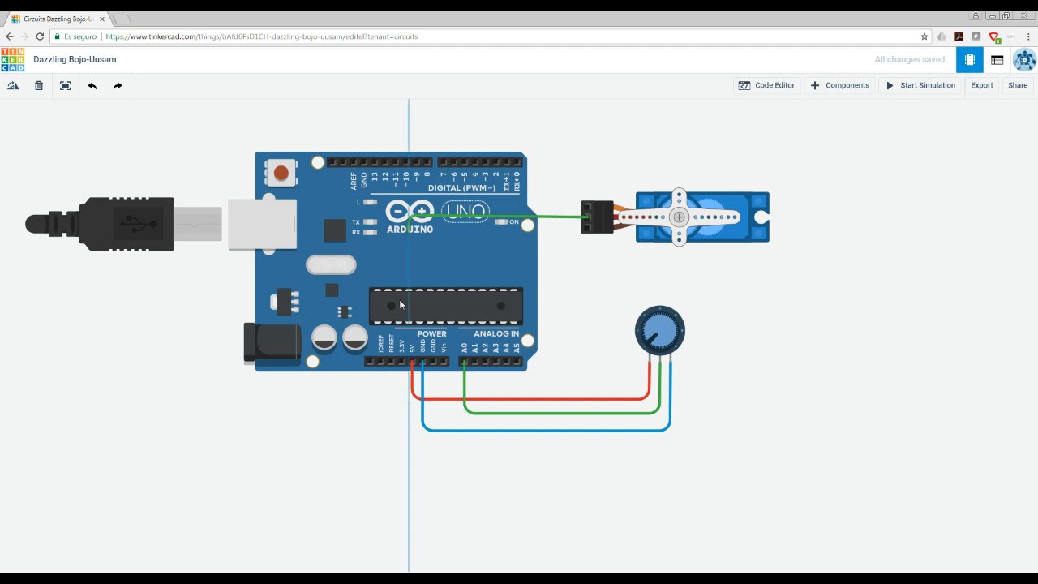
pyautogui.click(410, 217)
pyautogui.click(412, 360)
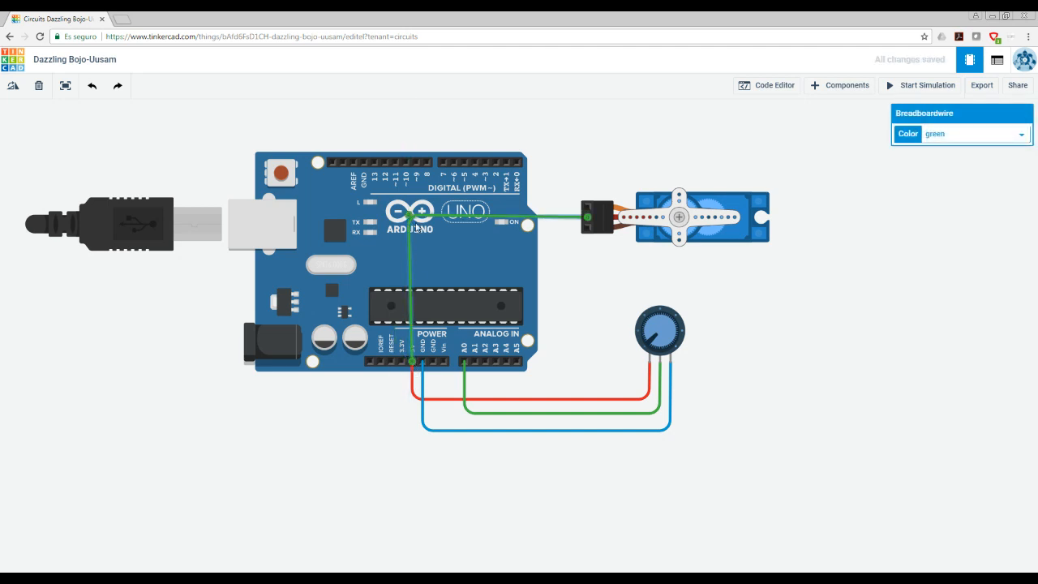
pyautogui.moveTo(410, 216); pyautogui.dragTo(412, 217)
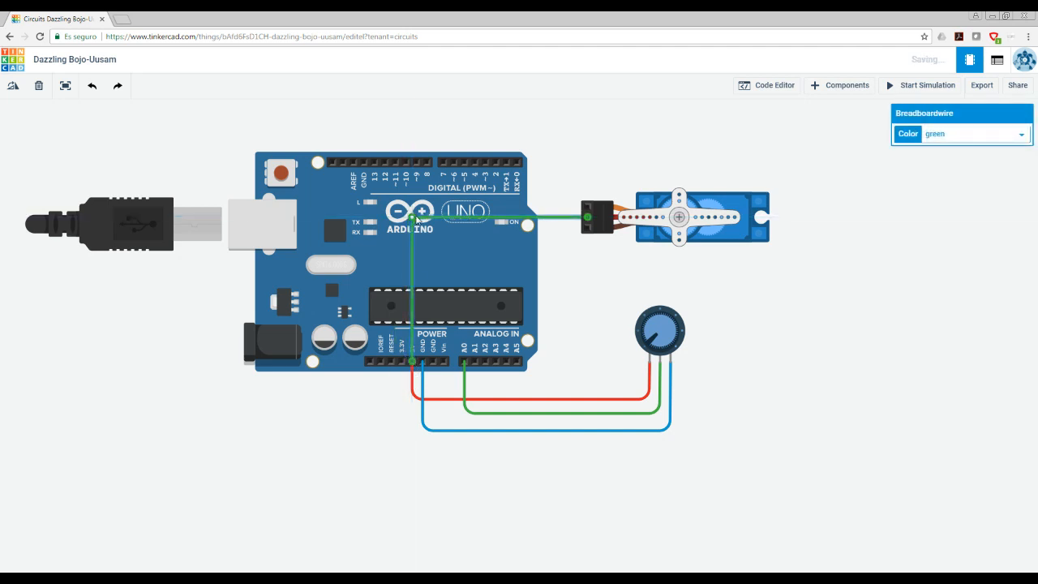
# Wire the micro servo's ground pin to the Arduino's GND pin beside Vin, and square up the wire's bend.
pyautogui.click(587, 229)
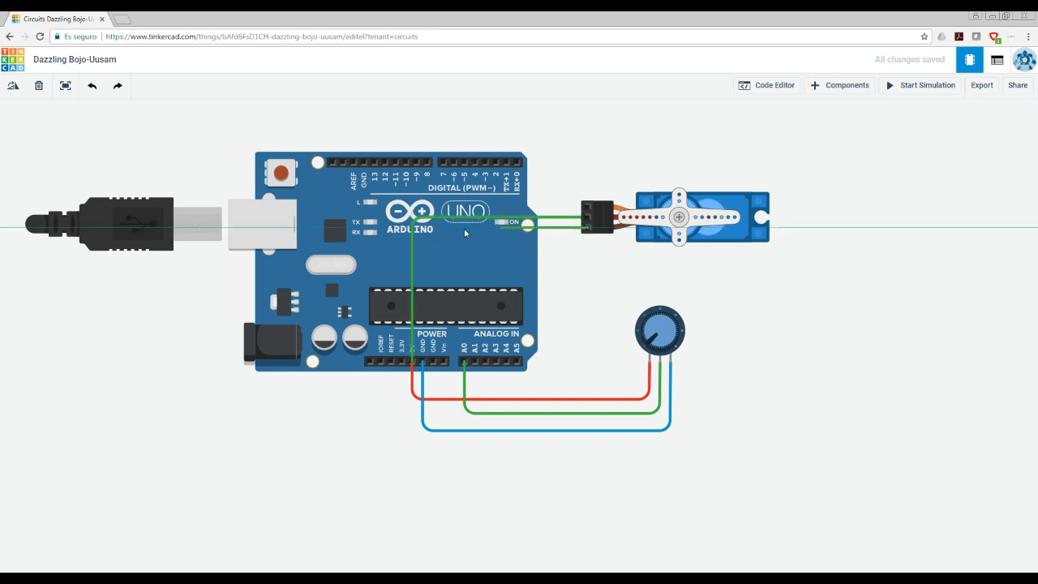
pyautogui.click(437, 227)
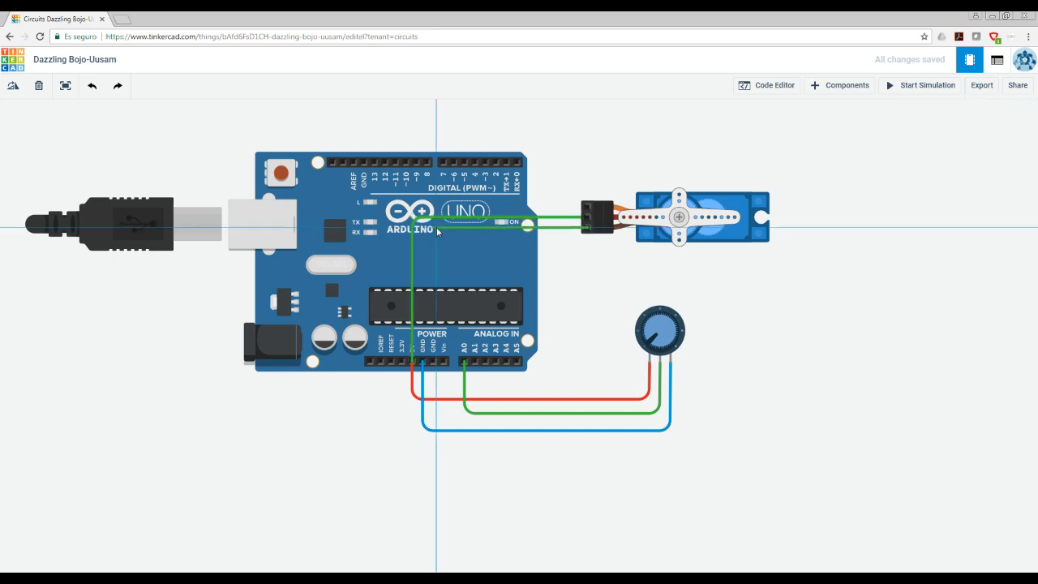
pyautogui.click(432, 364)
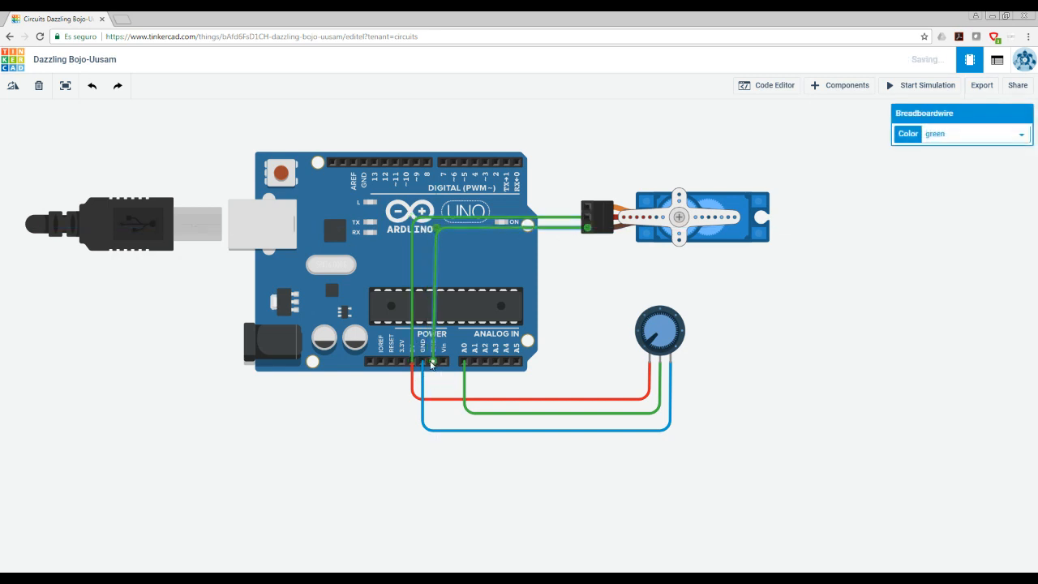
pyautogui.moveTo(435, 229); pyautogui.dragTo(436, 228)
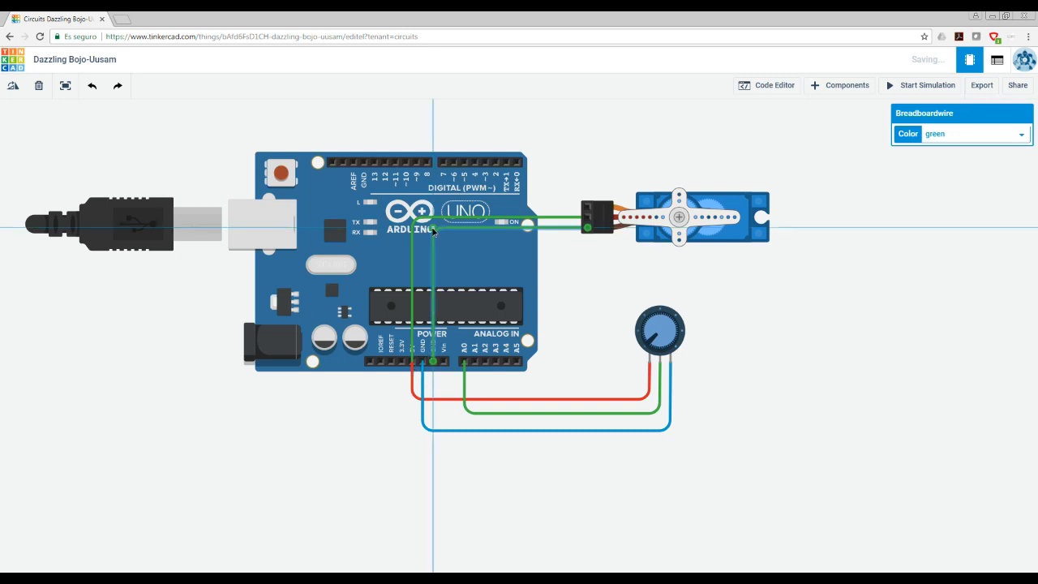
# Color the servo's 5V power wire red and its GND wire blue.
pyautogui.click(940, 139)
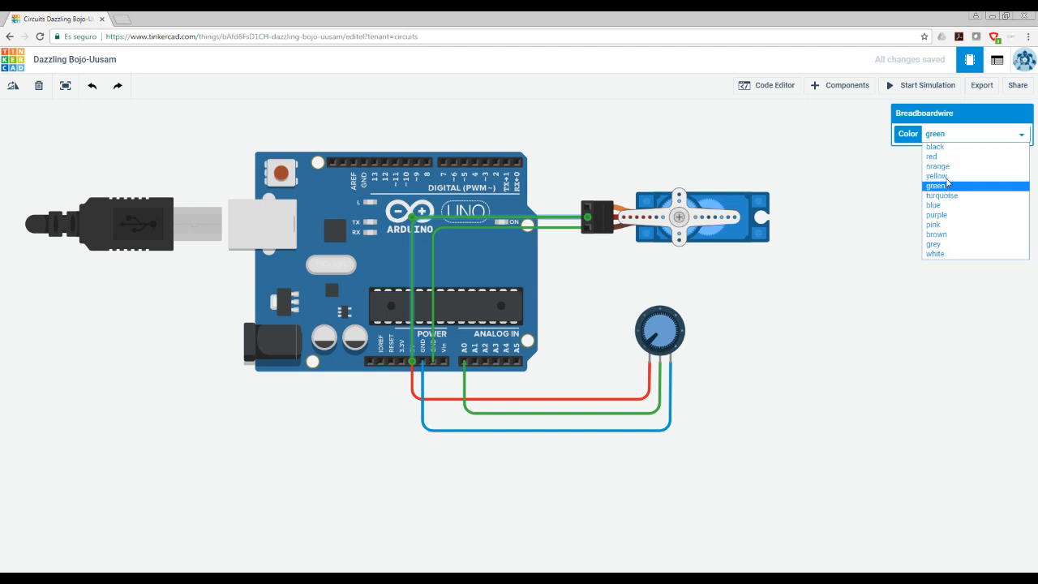
pyautogui.click(949, 157)
pyautogui.click(556, 230)
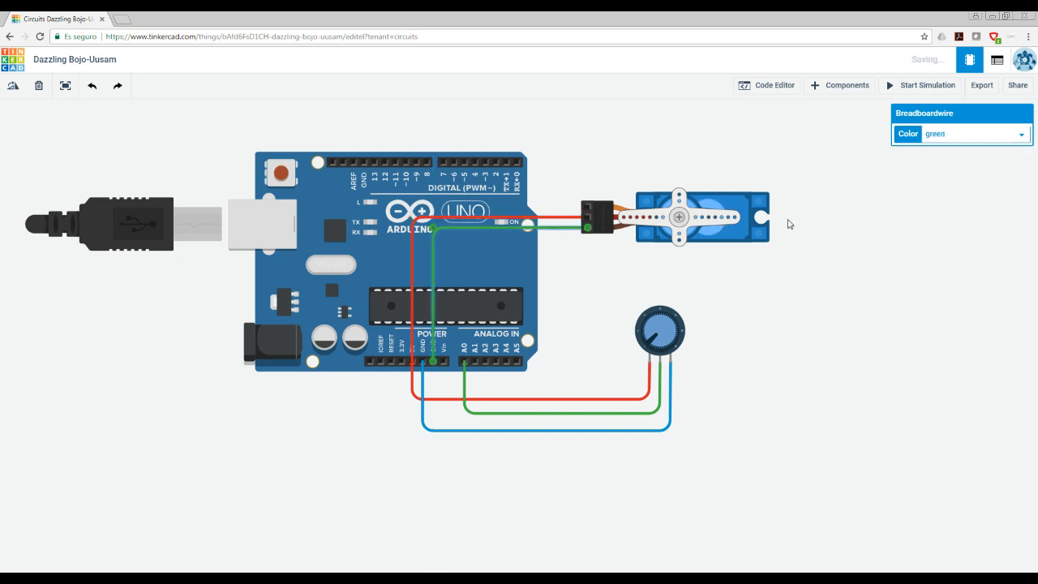
pyautogui.click(955, 138)
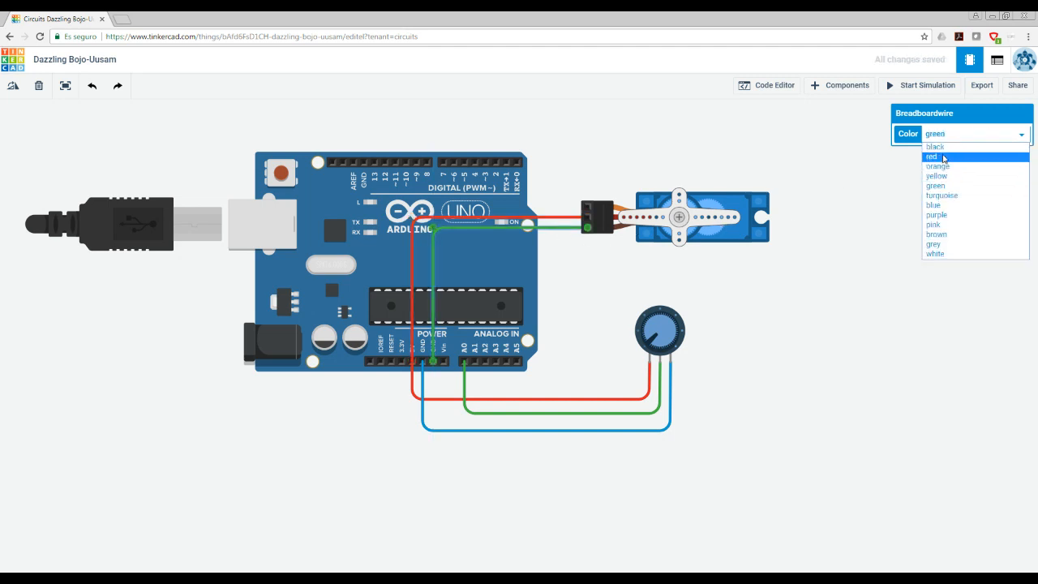
pyautogui.click(937, 205)
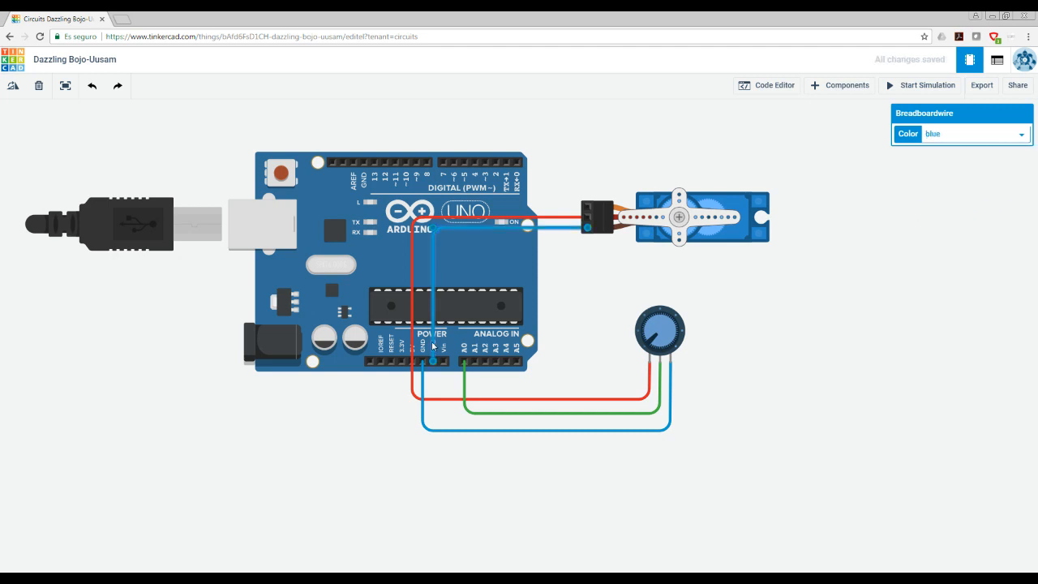
pyautogui.click(616, 294)
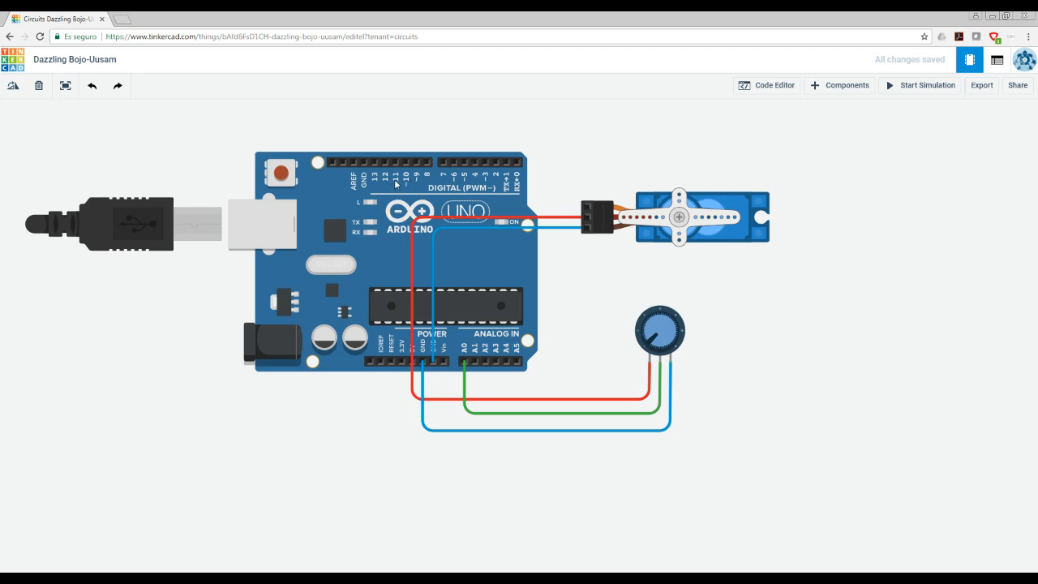
# Wire the servo's signal pin to the Arduino's digital pin 3 with a square bend, and color the wire orange.
pyautogui.click(588, 208)
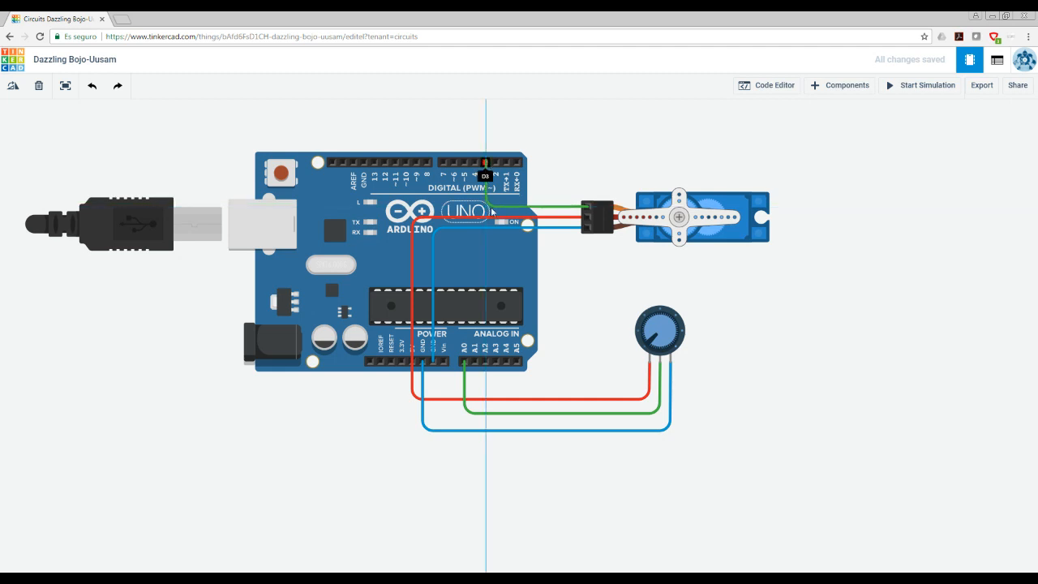
pyautogui.click(485, 163)
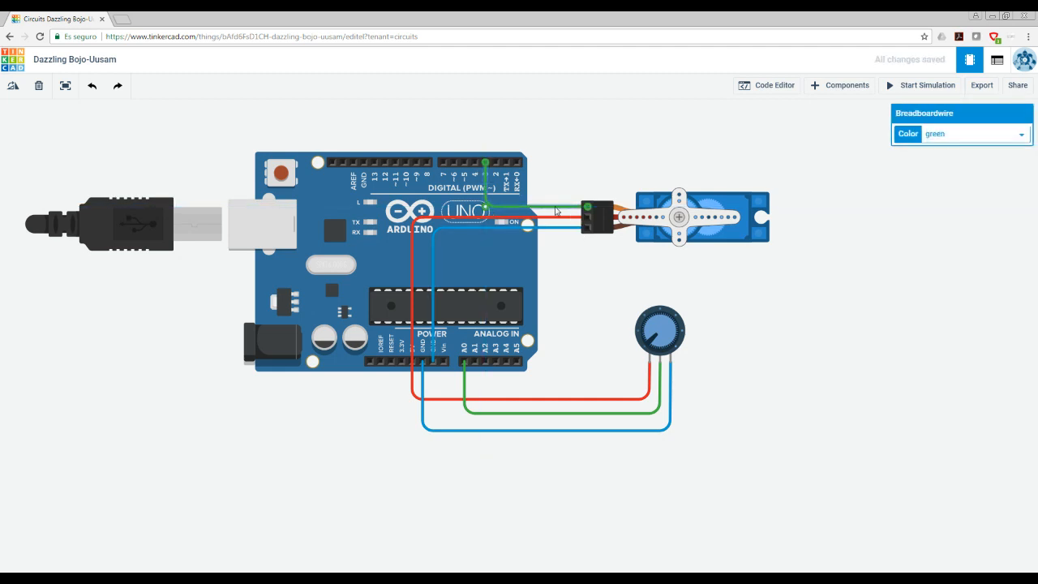
pyautogui.click(963, 136)
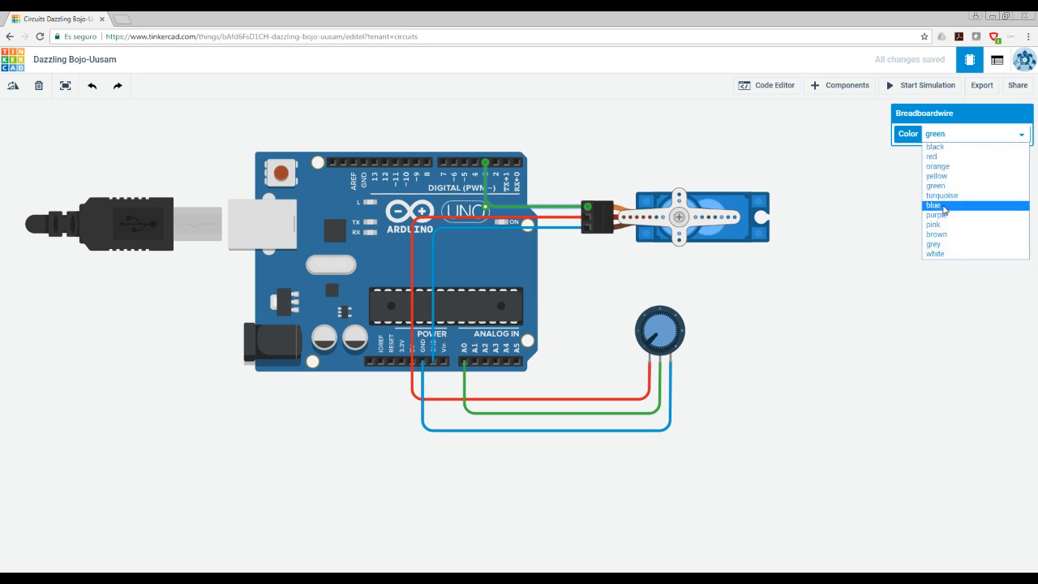
pyautogui.click(949, 167)
pyautogui.click(808, 315)
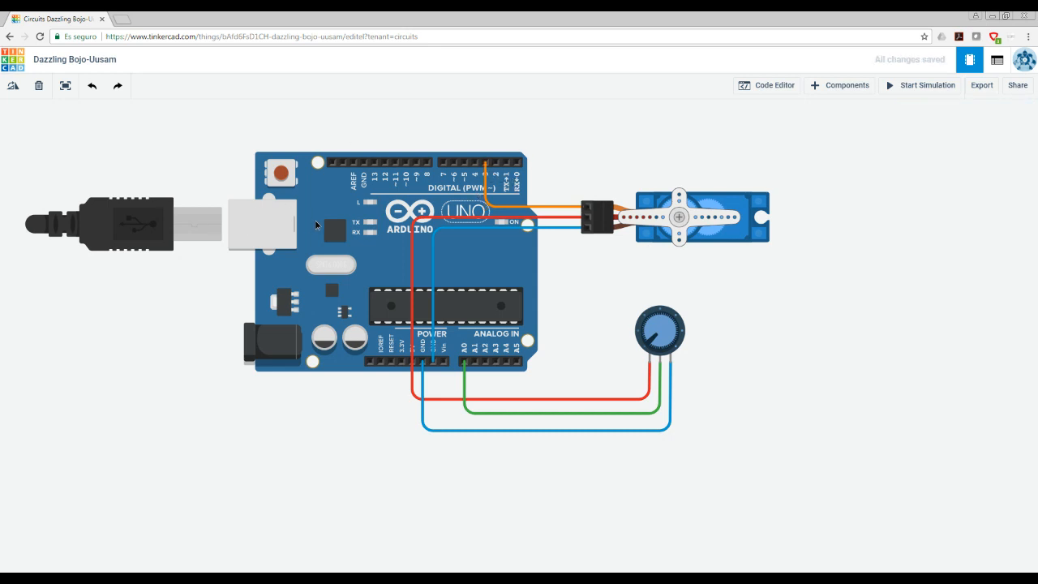
# Try shifting the Arduino closer to the servo, and undo the move.
pyautogui.moveTo(253, 228); pyautogui.dragTo(308, 226)
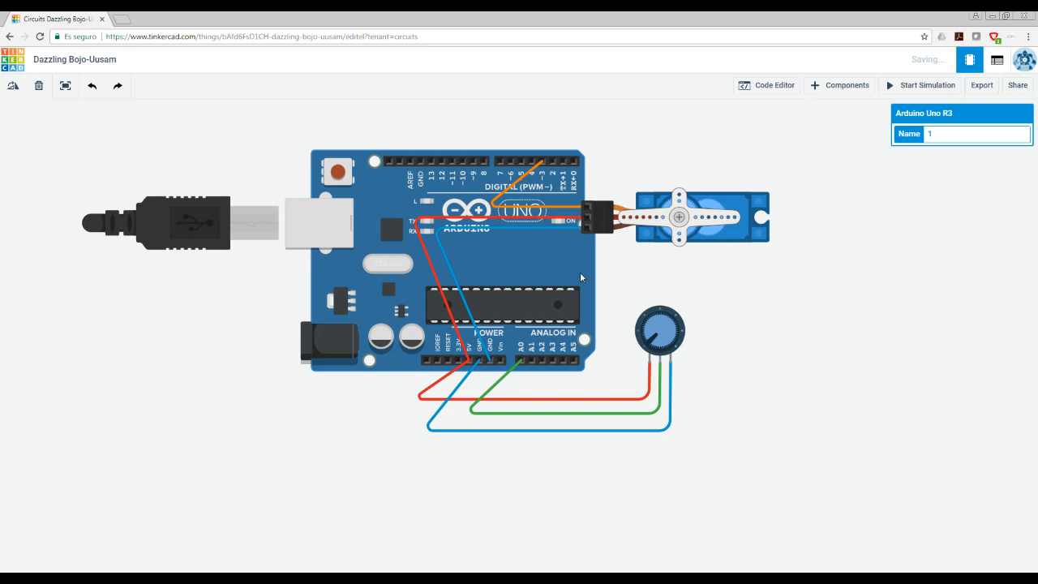
pyautogui.hotkey('ctrl', 'z')
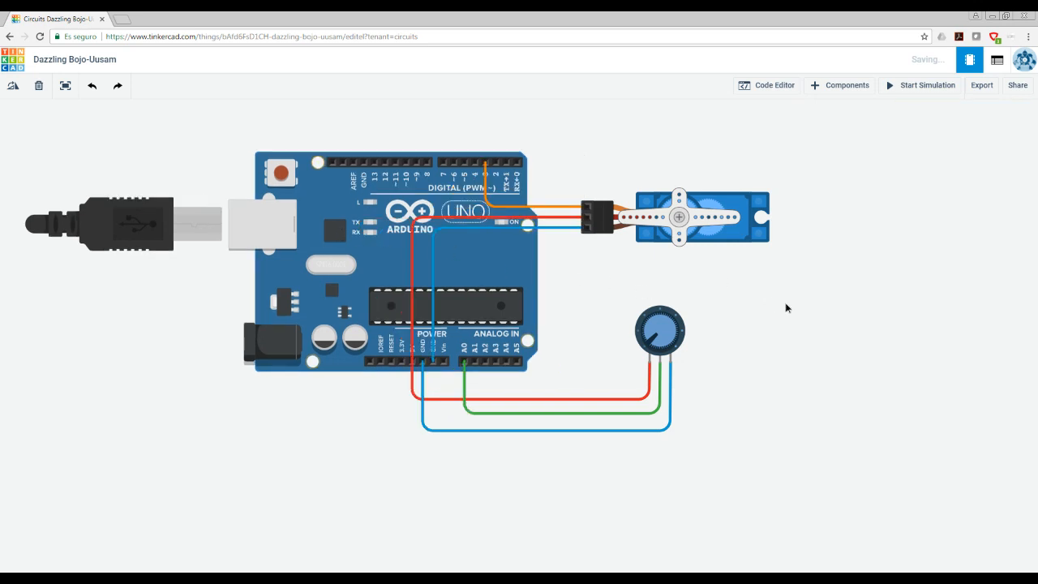
# Open the Arduino's code, close the blocks editor in favor of editable text code, and enlarge the code area.
pyautogui.click(773, 89)
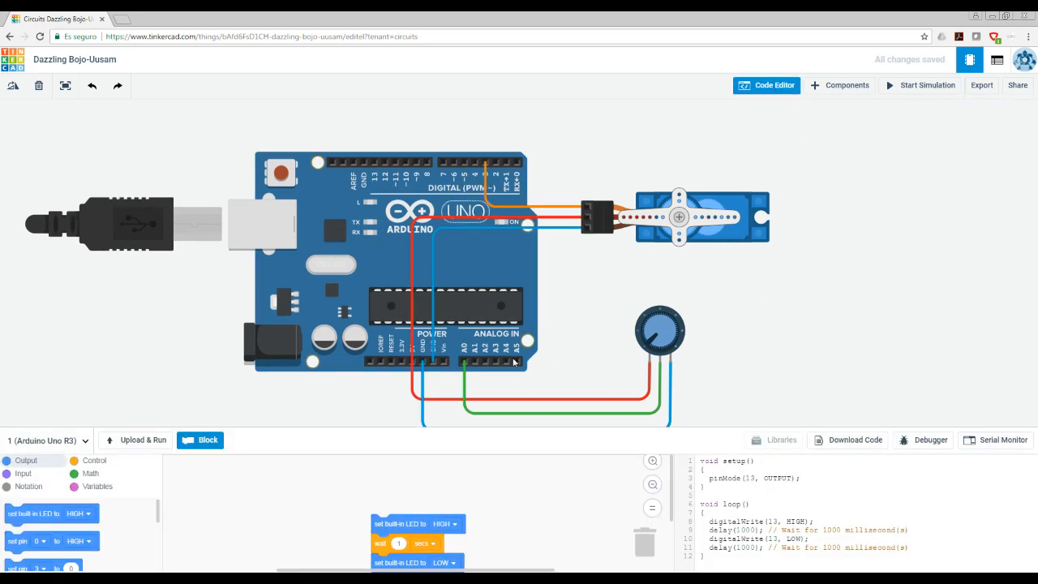
pyautogui.click(199, 442)
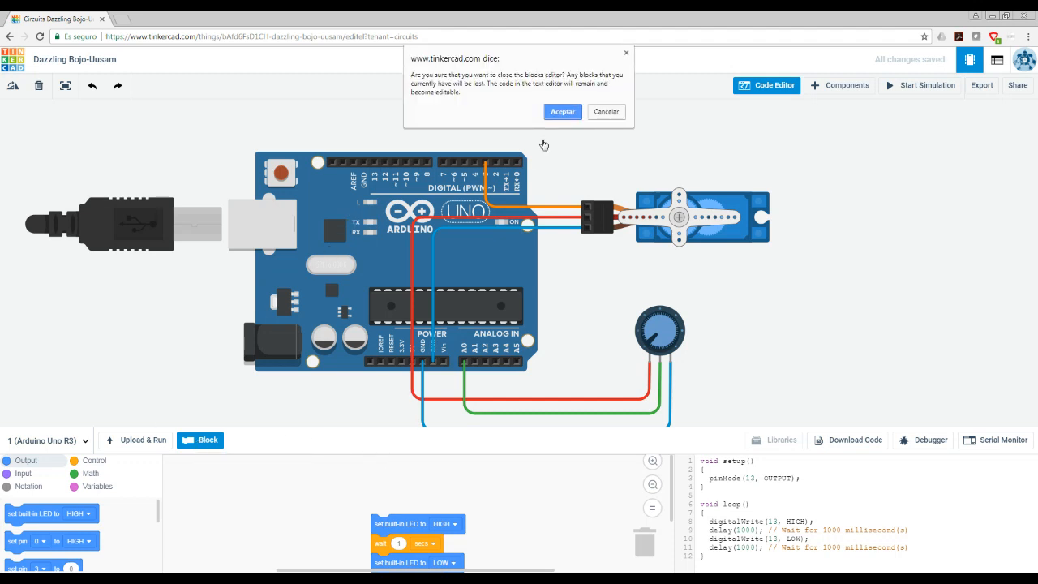
pyautogui.click(562, 112)
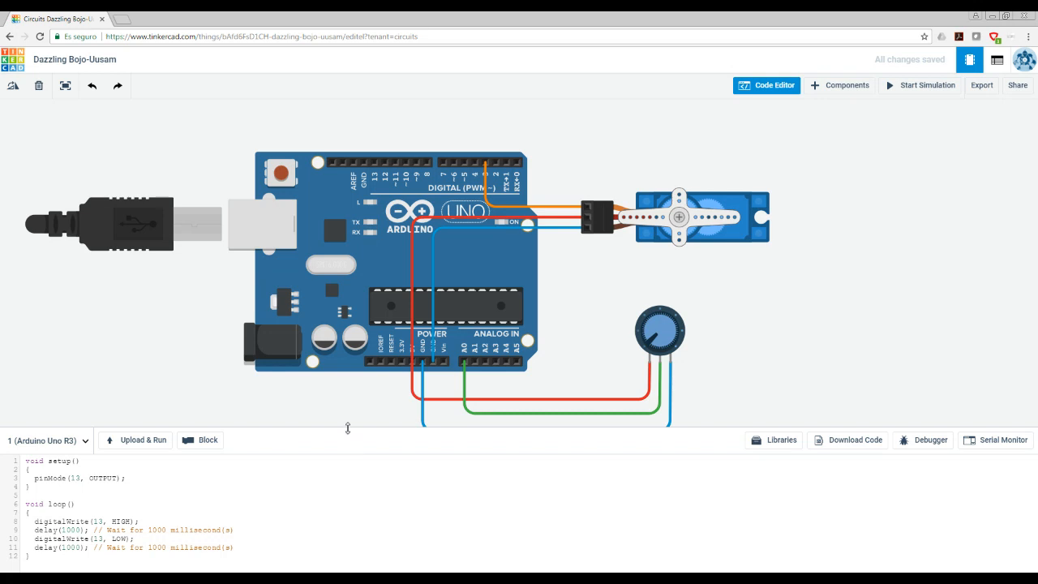
pyautogui.moveTo(348, 428); pyautogui.dragTo(357, 387)
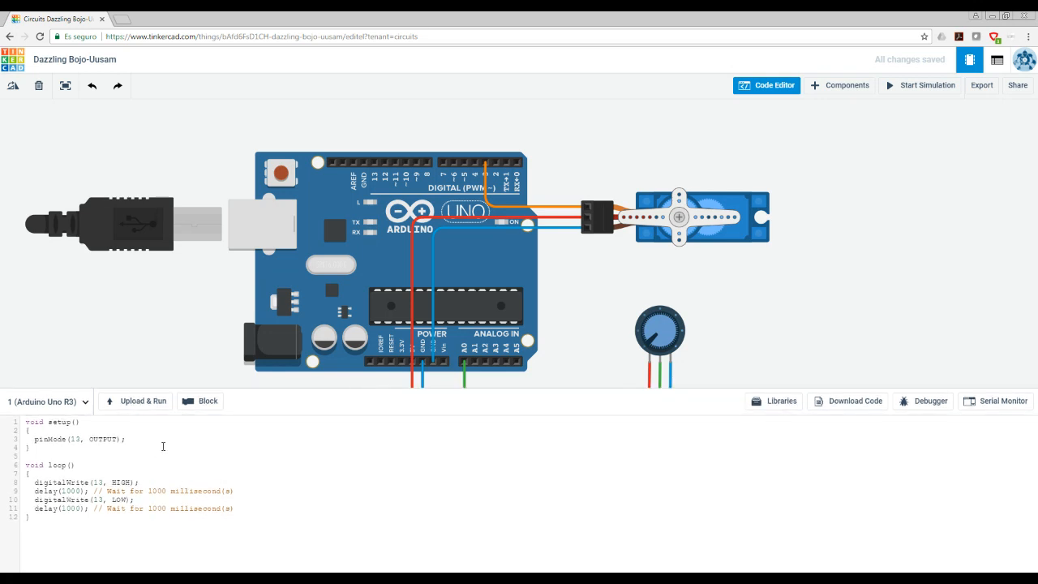
# Open the saved circuit "Angle Control whith PWM" for editing and display its Arduino code.
pyautogui.click(11, 65)
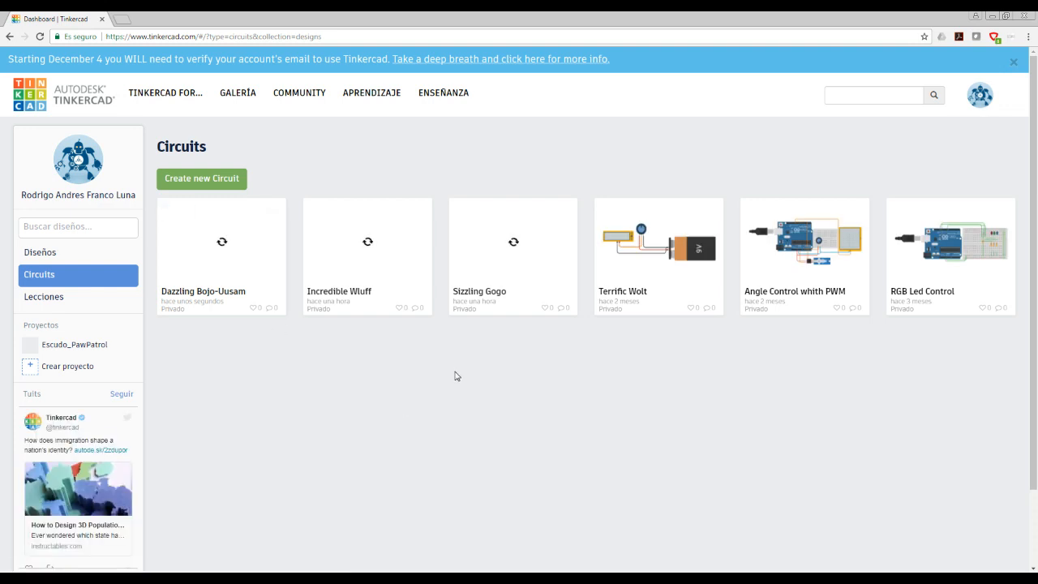
pyautogui.click(795, 254)
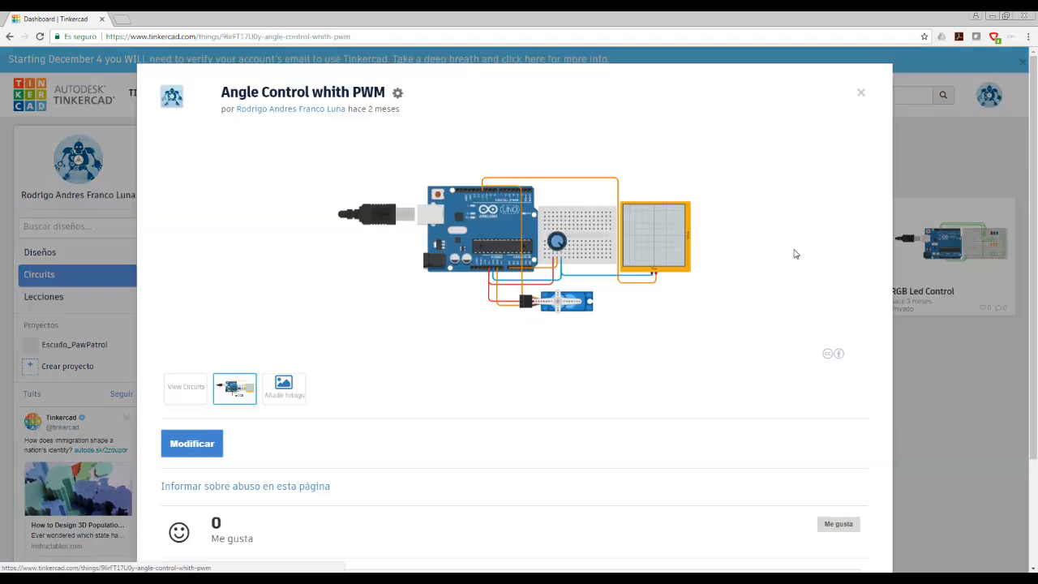
pyautogui.click(181, 446)
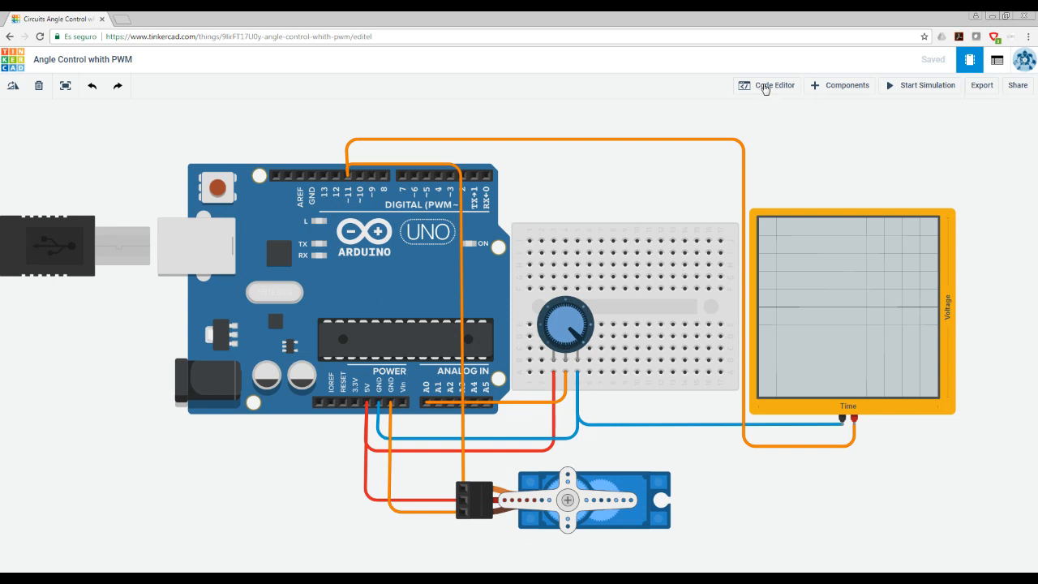
pyautogui.click(762, 89)
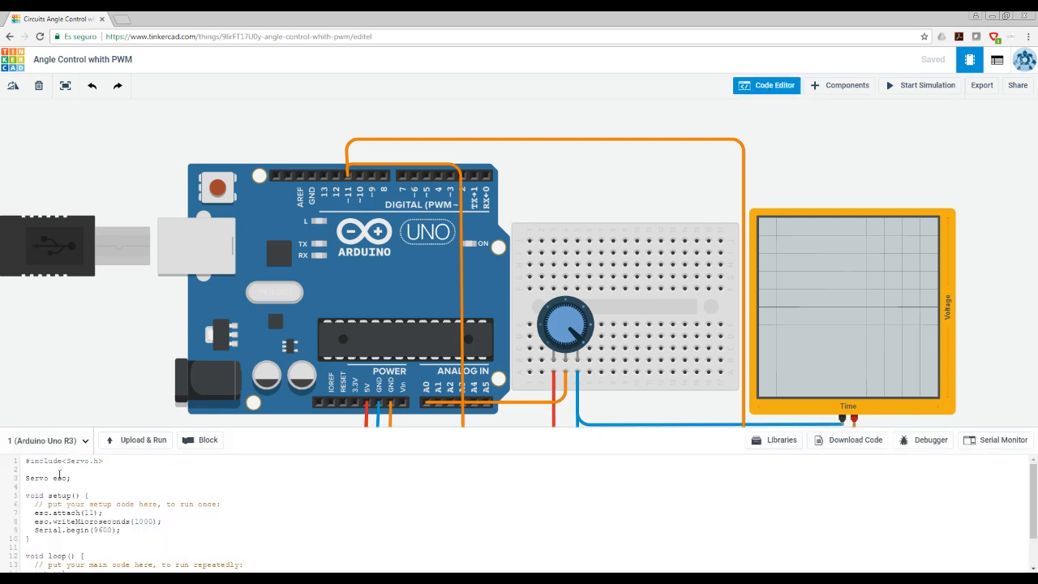
# Copy the entire servo sketch, from the #include<Servo.h> line to the closing brace of loop().
pyautogui.scroll(-1, 86, 504)
pyautogui.scroll(3, 86, 504)
pyautogui.moveTo(59, 462); pyautogui.dragTo(84, 545)
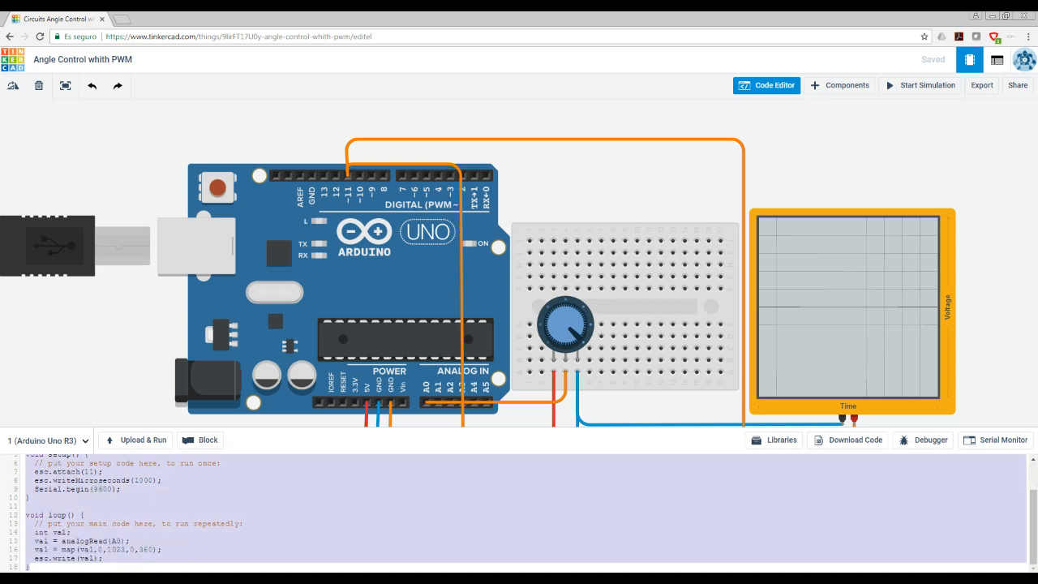
pyautogui.rightClick(84, 545)
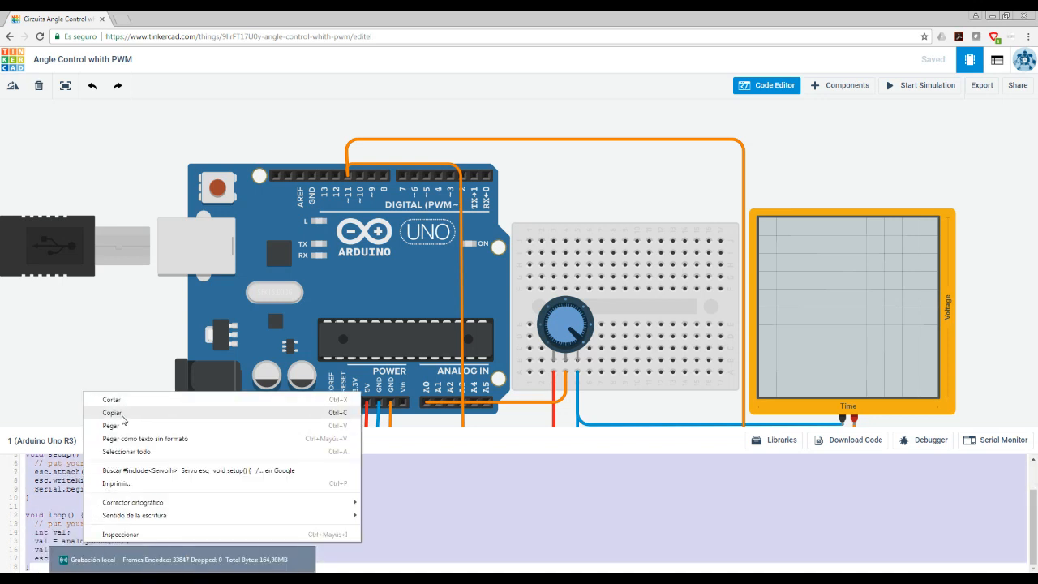
pyautogui.click(122, 412)
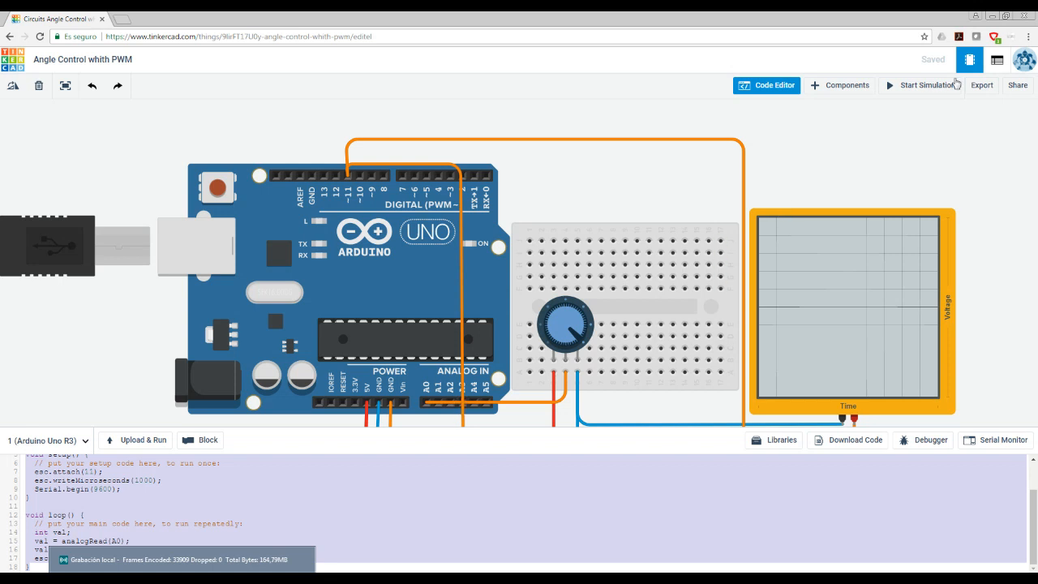
# Return to the circuits list and reopen "Dazzling Bojo-Uusam" for editing.
pyautogui.click(17, 62)
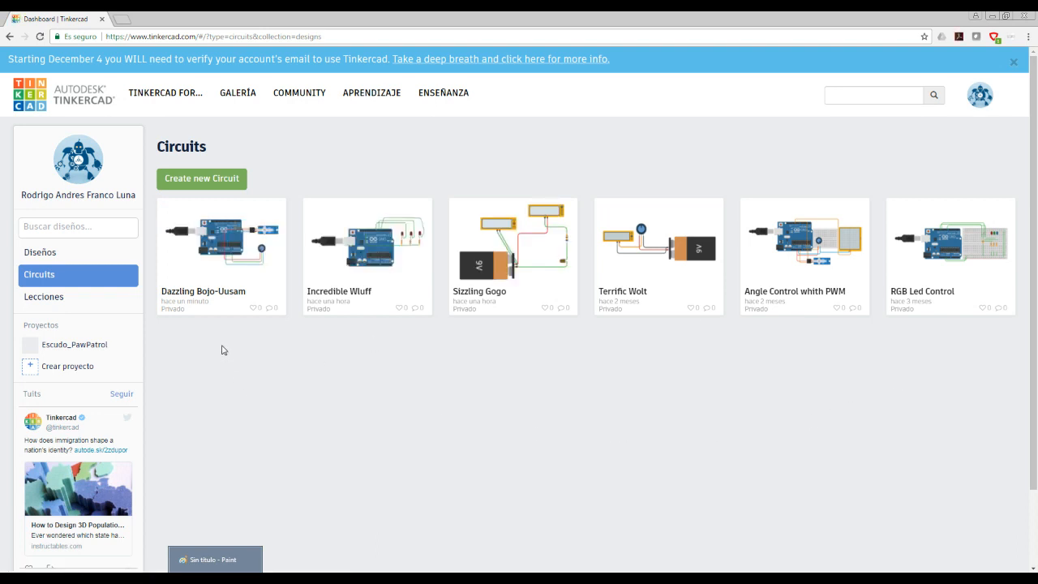
pyautogui.click(240, 247)
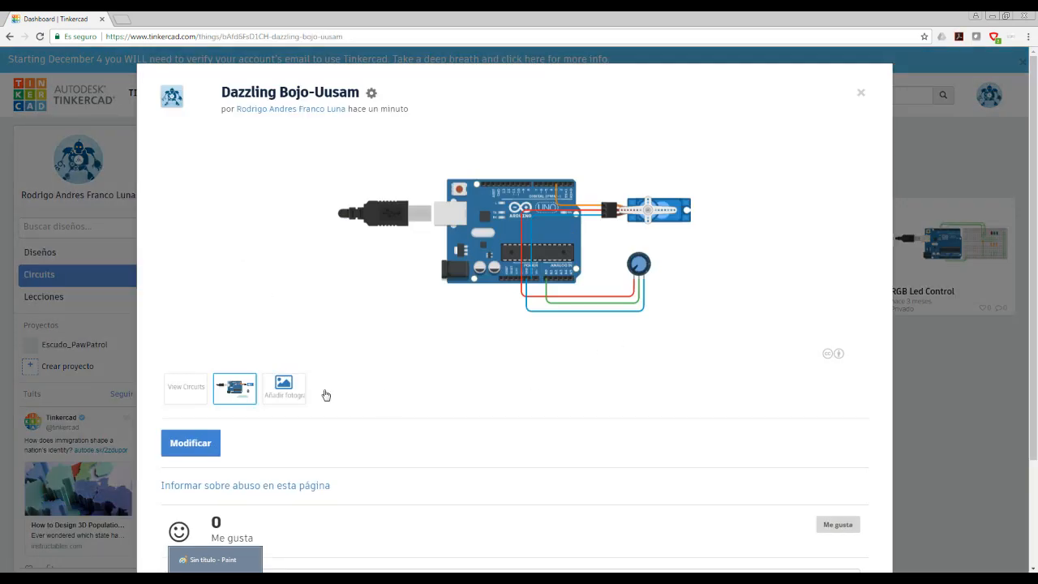
pyautogui.click(188, 436)
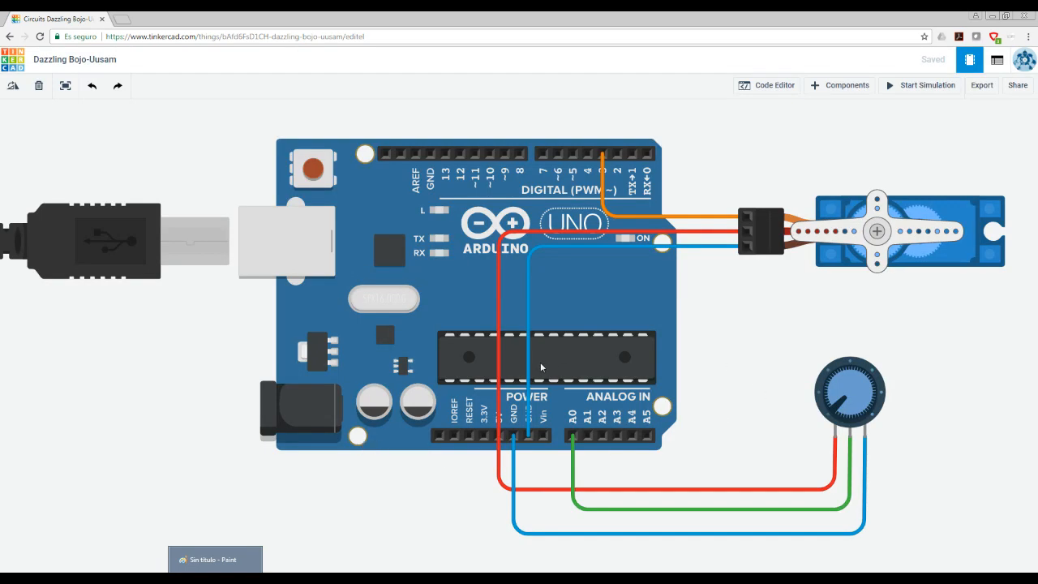
pyautogui.scroll(-1, 537, 363)
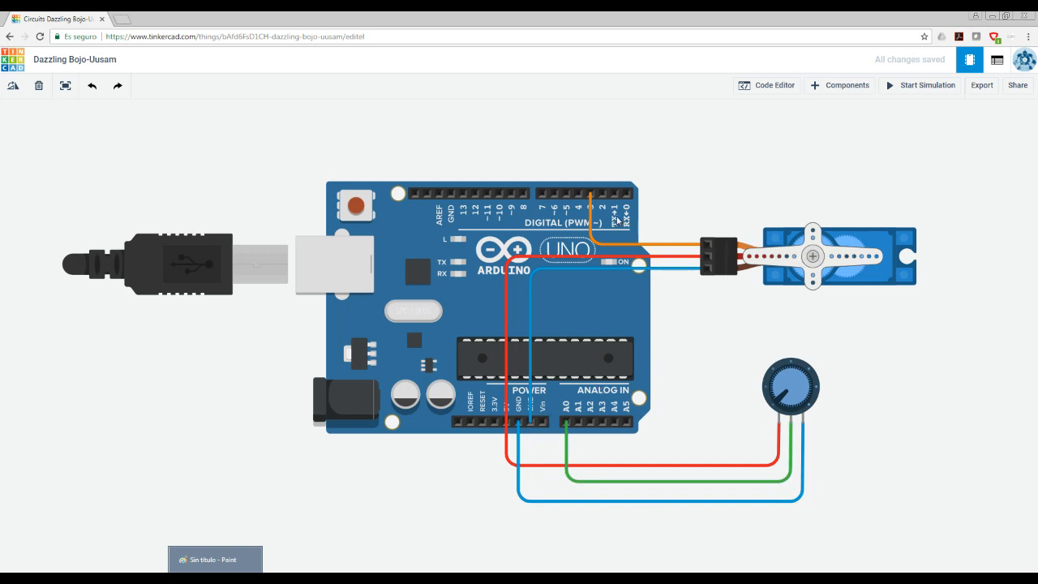
# Reroute the orange signal wire so it runs level from pin 3 and bends squarely down to the servo connector.
pyautogui.click(591, 213)
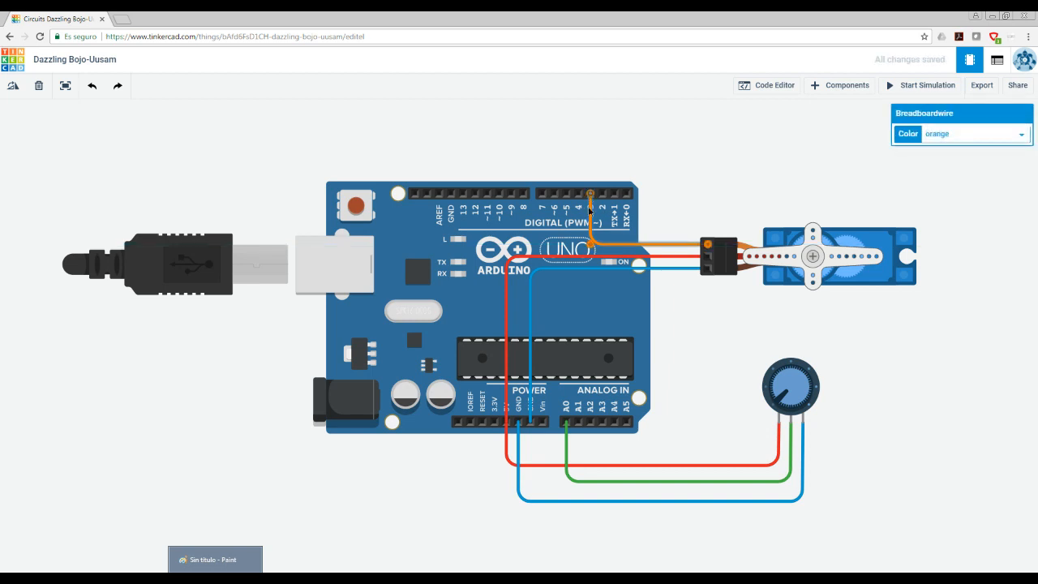
pyautogui.moveTo(590, 194); pyautogui.dragTo(696, 217)
pyautogui.moveTo(592, 246); pyautogui.dragTo(709, 195)
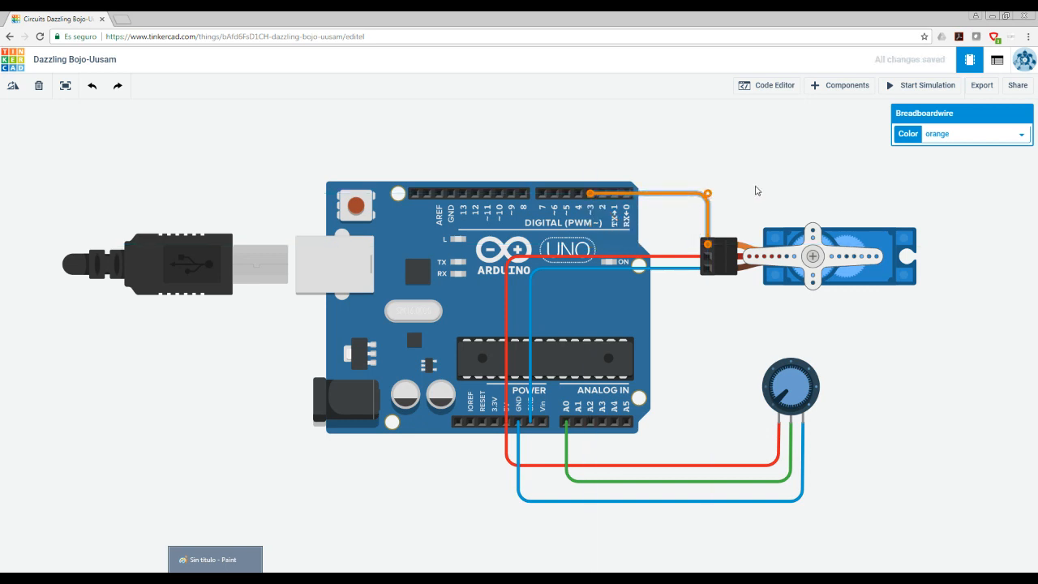
pyautogui.click(770, 192)
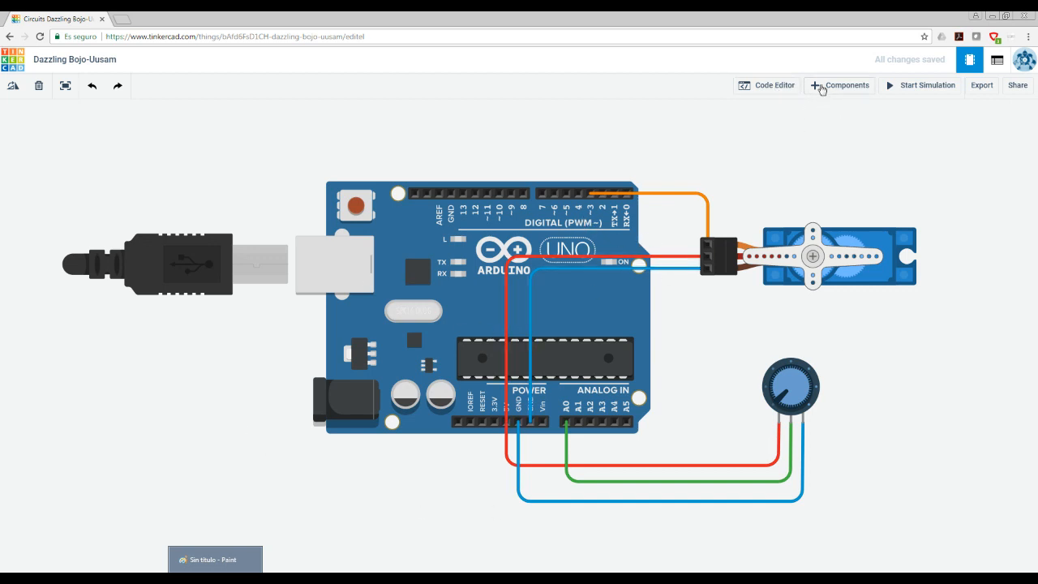
# Search the basic component library for an oscilloscope, using the term "osciloscope" and looking through the detailed component list.
pyautogui.click(820, 86)
pyautogui.scroll(-2, 769, 545)
pyautogui.scroll(-4, 769, 545)
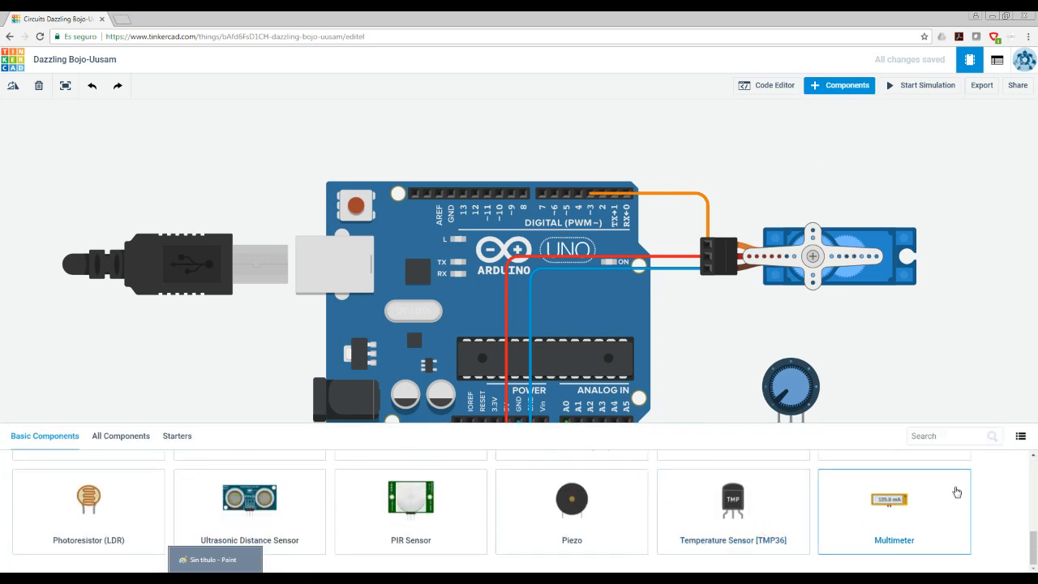
pyautogui.scroll(6, 949, 483)
pyautogui.click(942, 436)
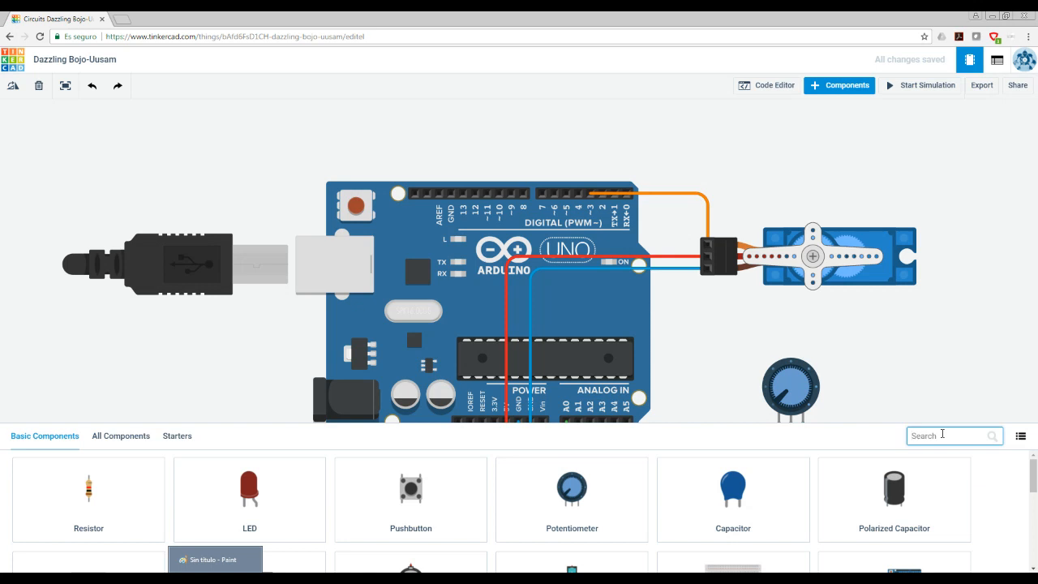
pyautogui.write('osciloscope')
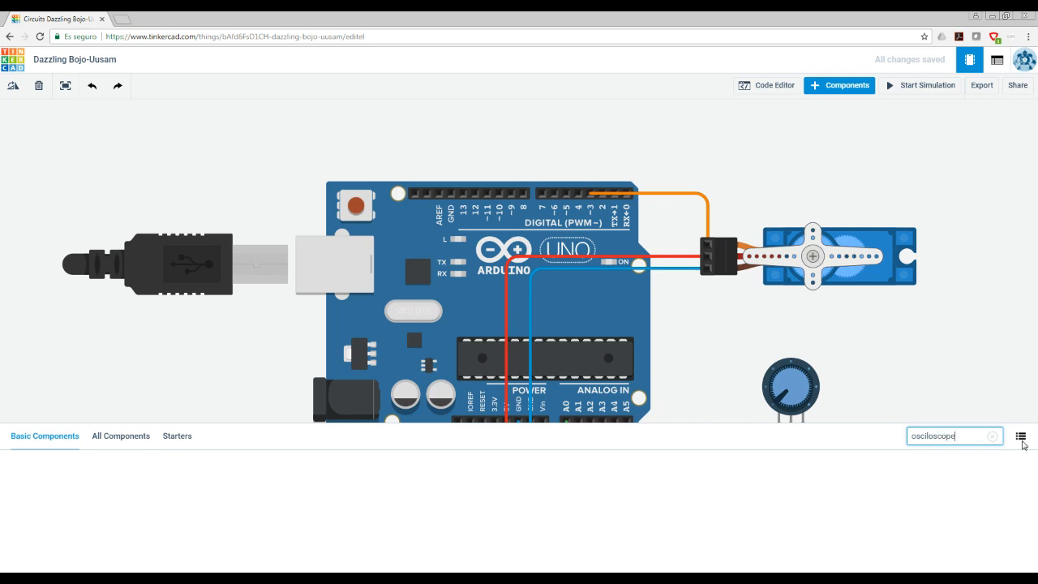
pyautogui.click(1021, 438)
pyautogui.scroll(-1, 549, 487)
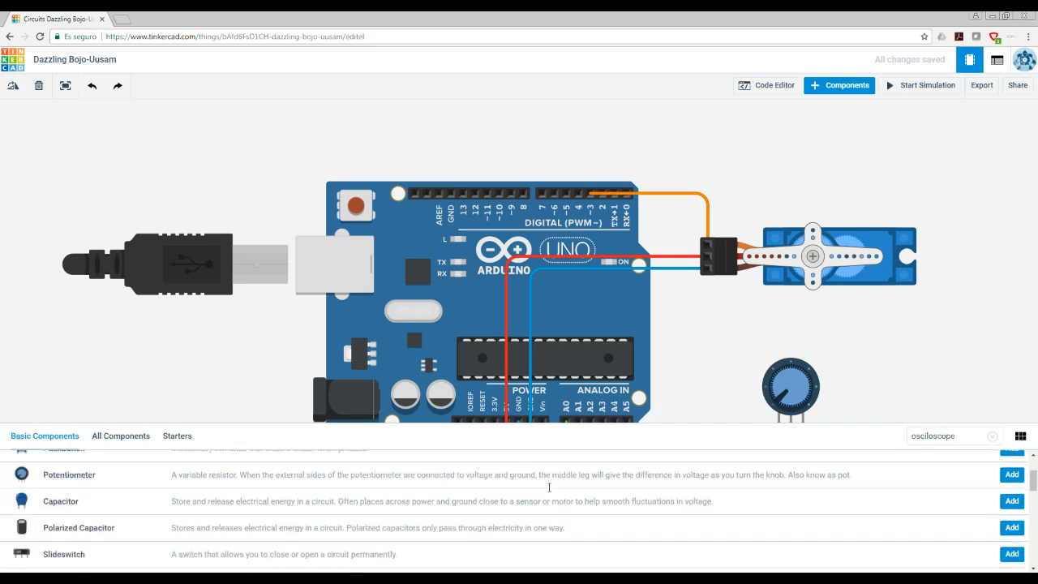
pyautogui.scroll(-10, 549, 487)
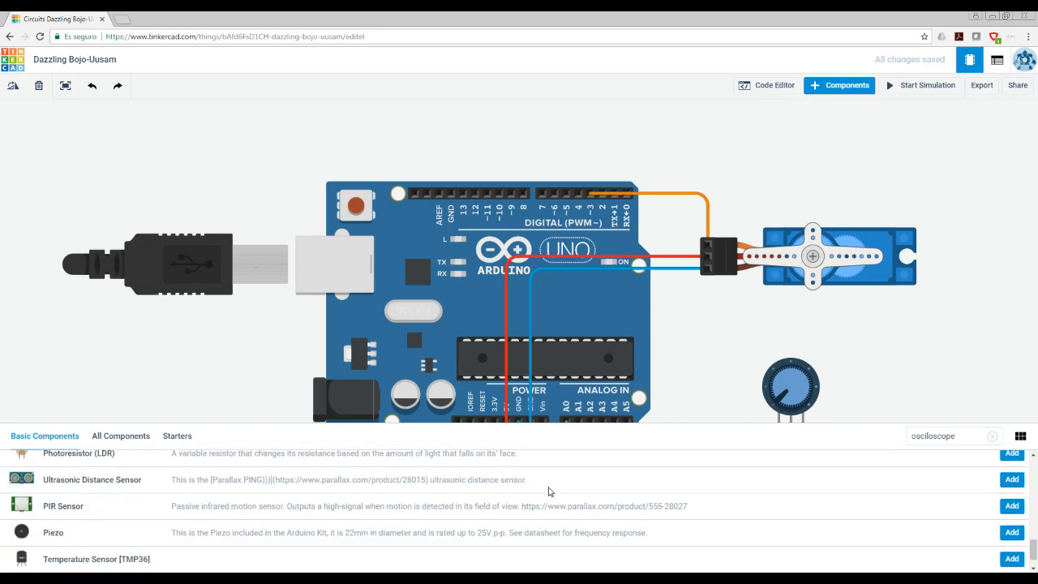
pyautogui.scroll(-1, 549, 492)
pyautogui.scroll(12, 549, 491)
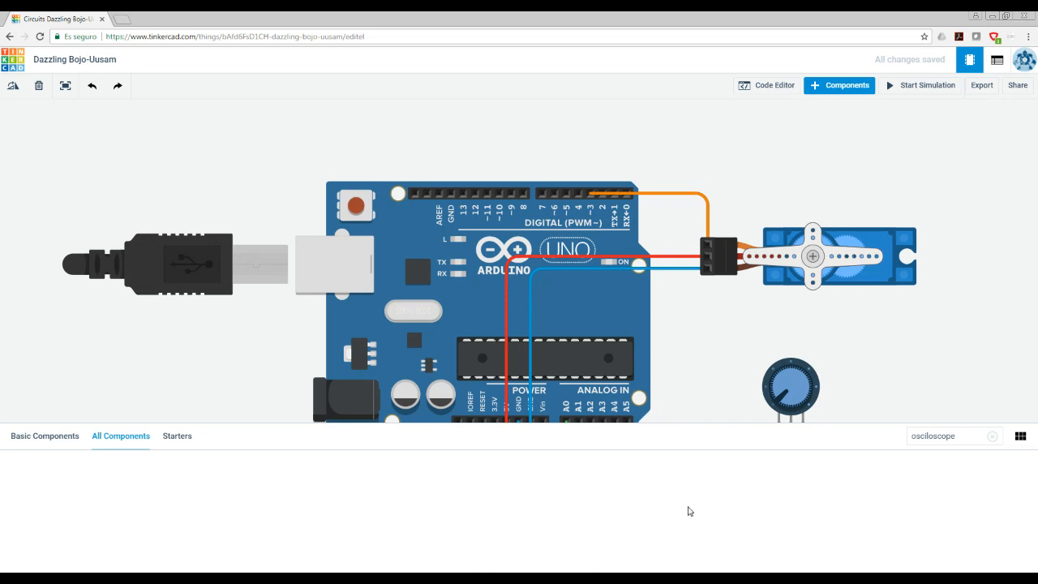
# Add an Oscilloscope from the Instruments group of the full component library and place it beside the potentiometer, below the servo.
pyautogui.moveTo(621, 423); pyautogui.dragTo(631, 237)
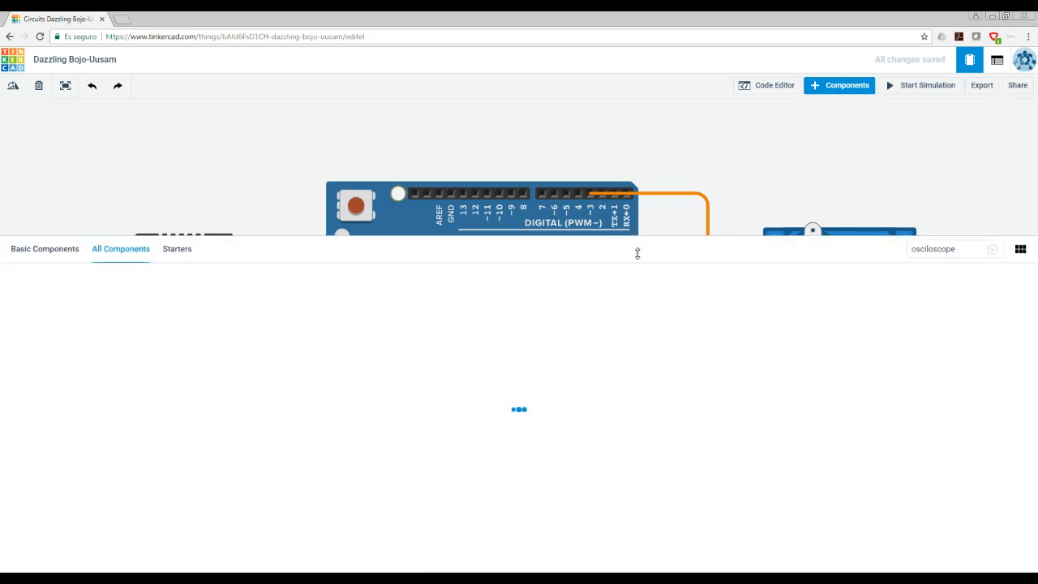
pyautogui.scroll(-7, 730, 329)
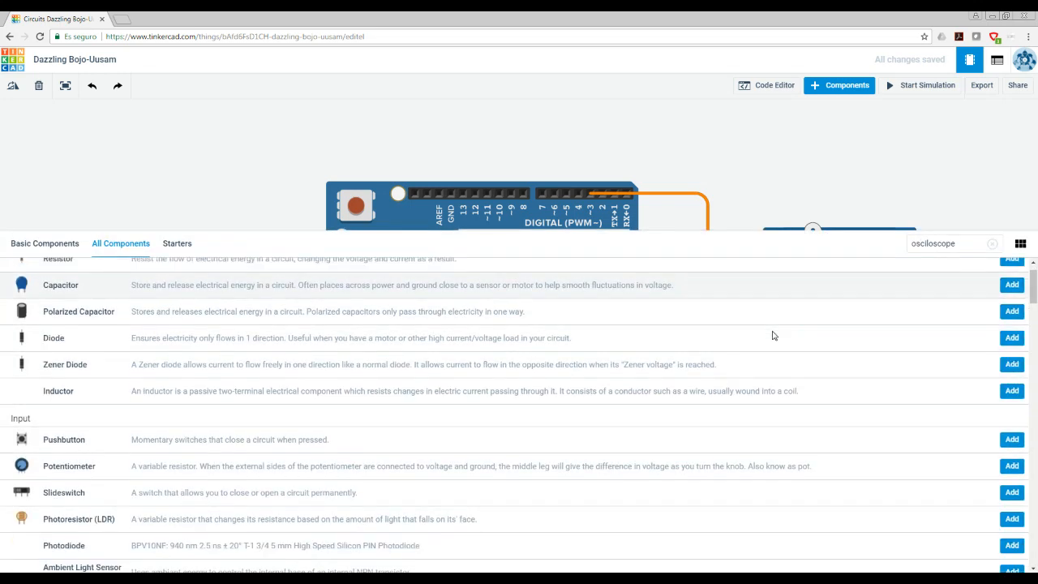
pyautogui.scroll(-10, 775, 333)
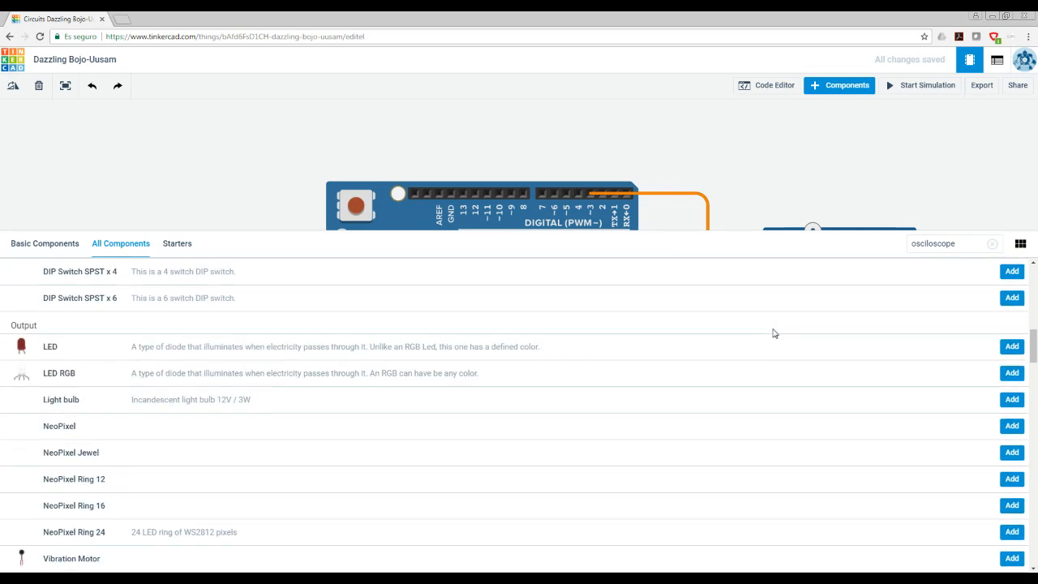
pyautogui.scroll(-8, 774, 333)
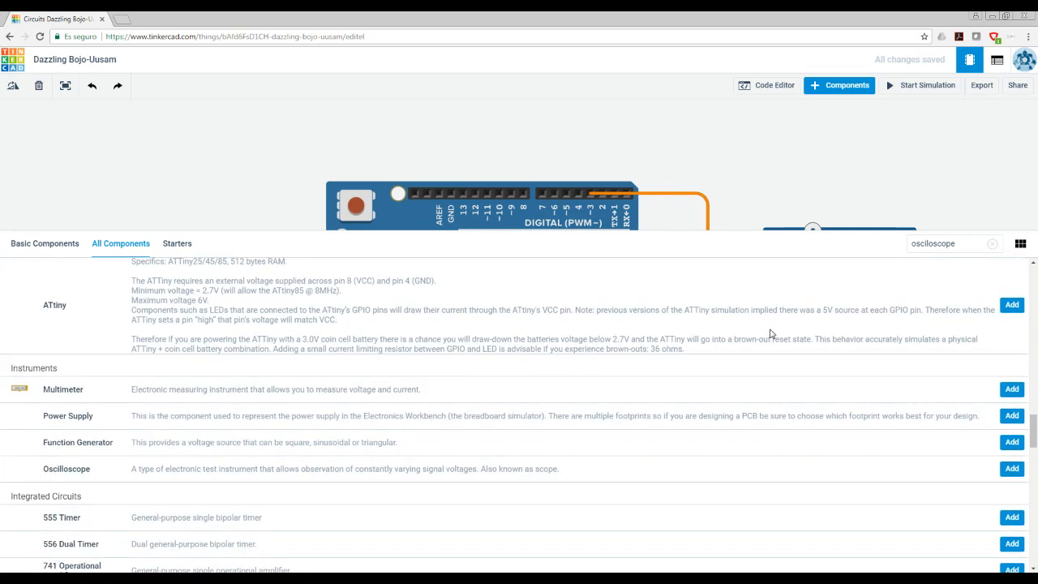
pyautogui.scroll(1, 771, 334)
pyautogui.scroll(-3, 771, 333)
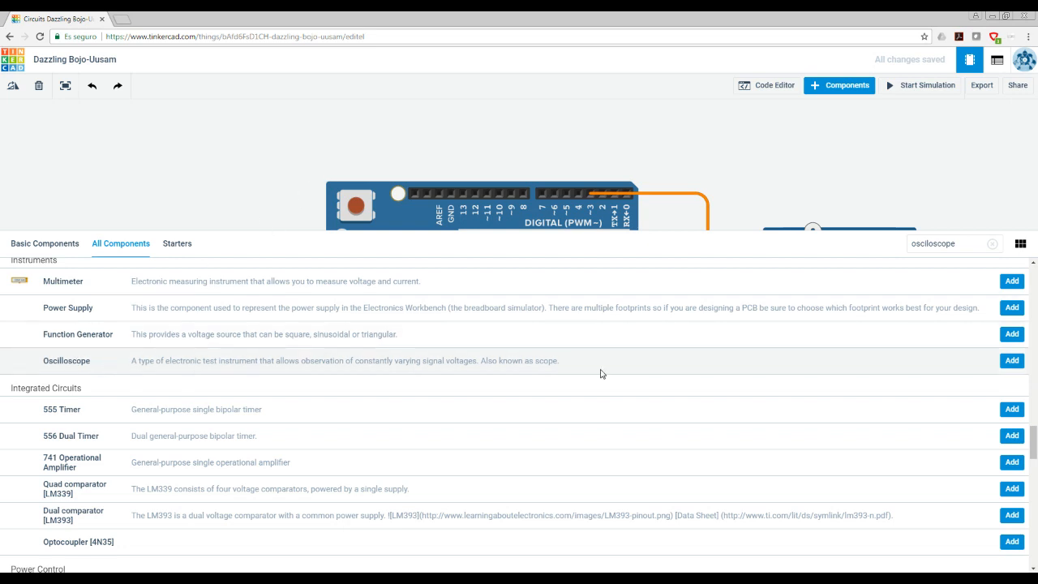
pyautogui.click(1012, 361)
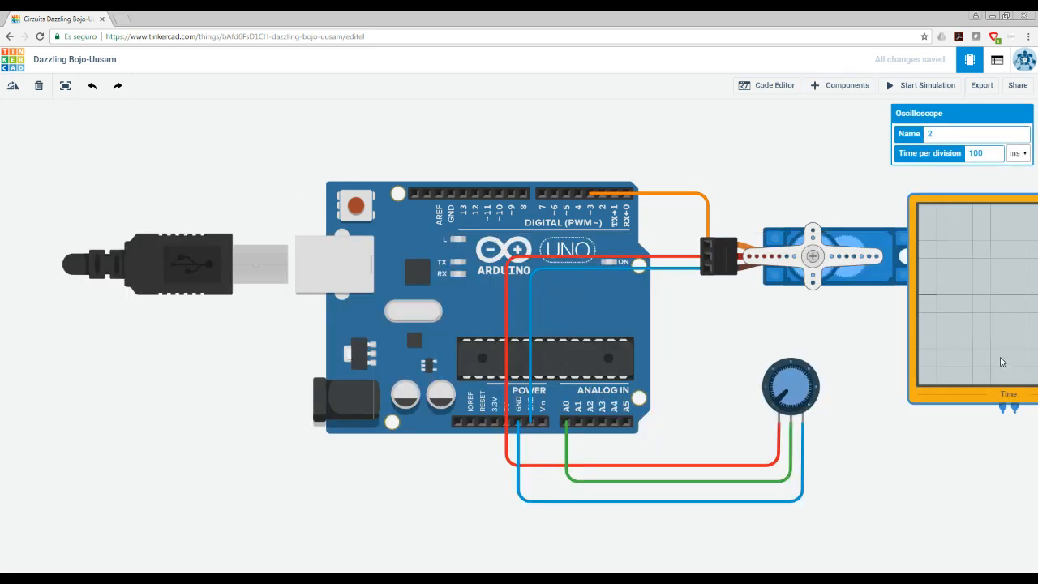
pyautogui.moveTo(1012, 364); pyautogui.dragTo(367, 521)
pyautogui.moveTo(519, 407); pyautogui.dragTo(928, 540)
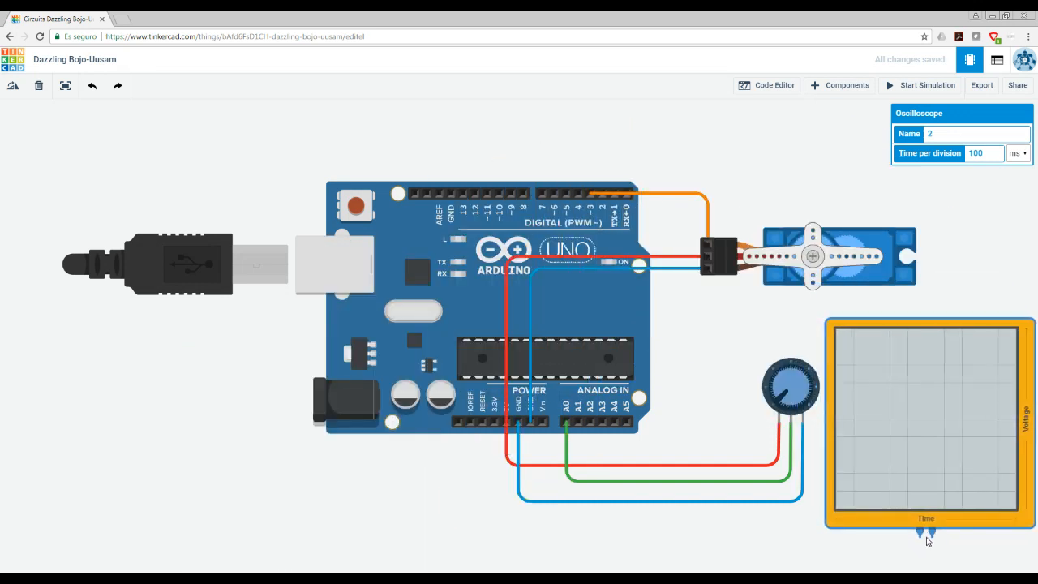
# Return the component library to the basic components, close it and deselect the oscilloscope.
pyautogui.click(928, 542)
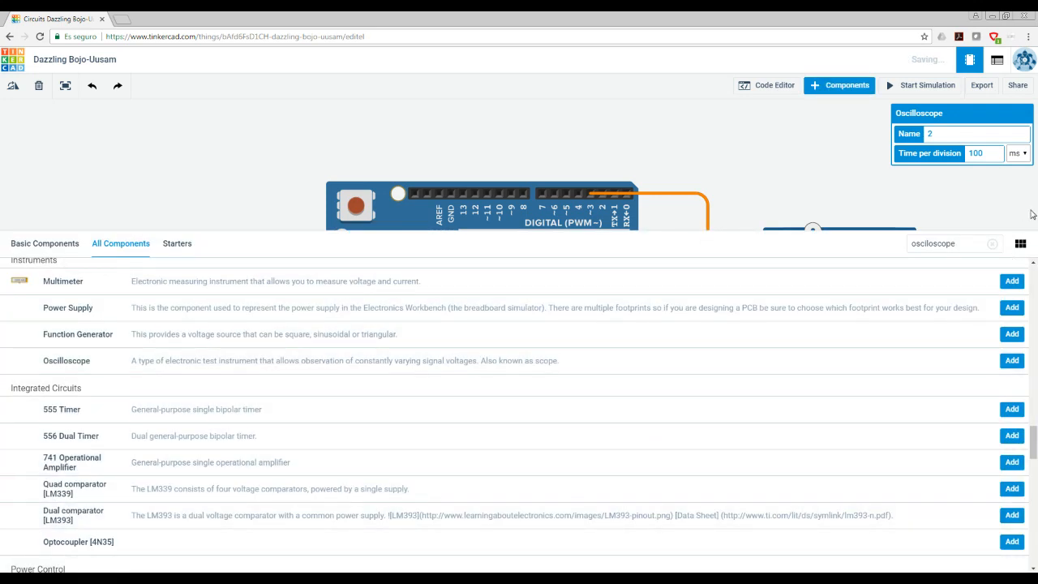
pyautogui.click(30, 243)
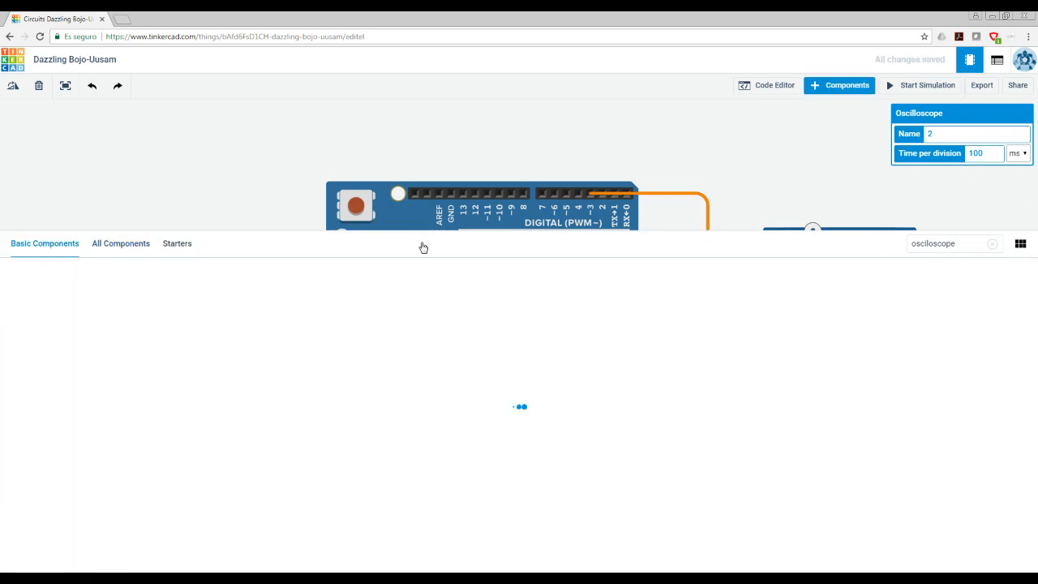
pyautogui.click(831, 87)
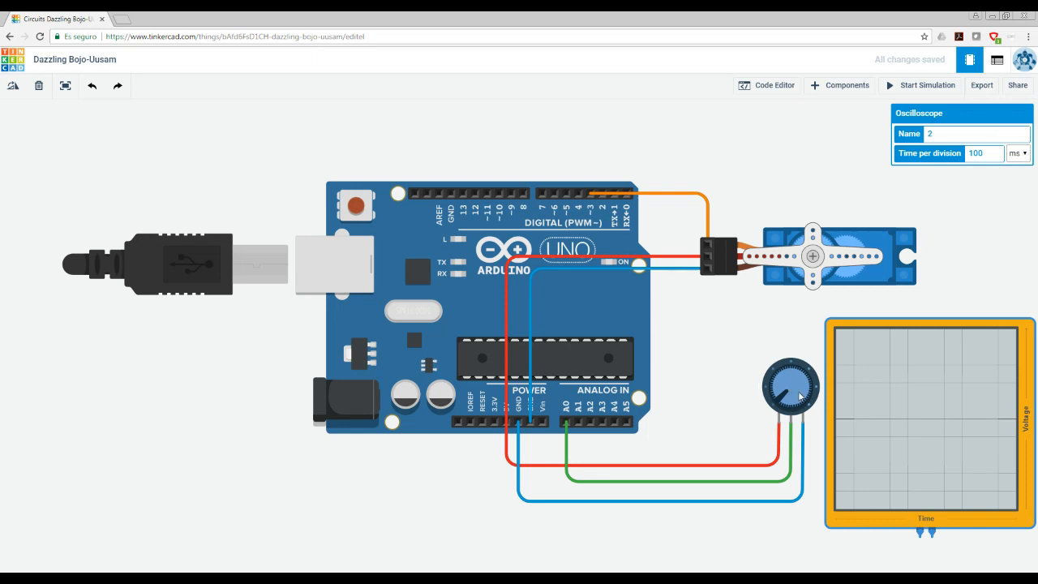
pyautogui.click(995, 540)
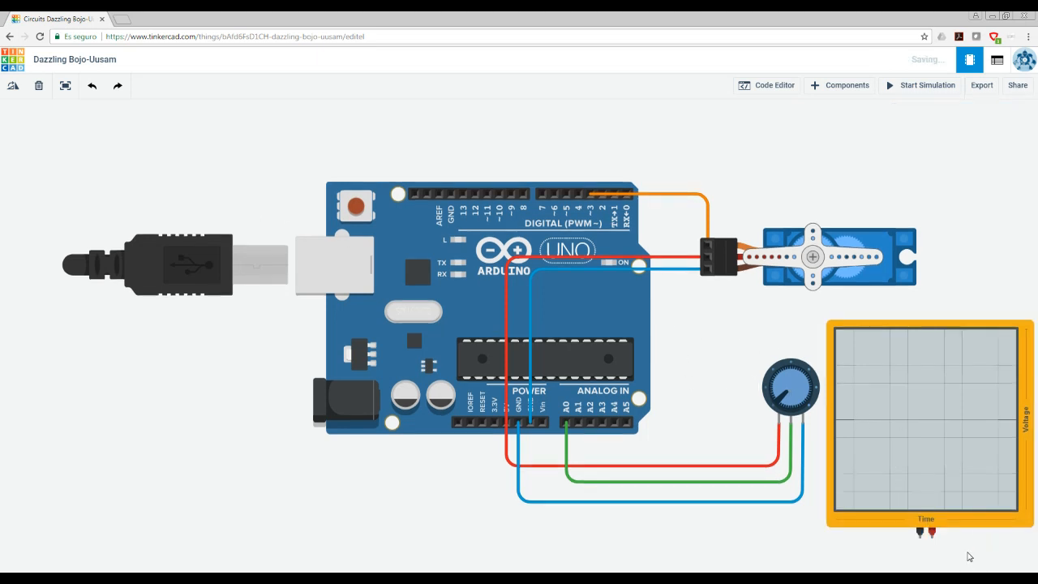
# Wire the oscilloscope's black terminal to the Arduino's second power-side GND pin, bend the wire squarely and color it black.
pyautogui.click(920, 533)
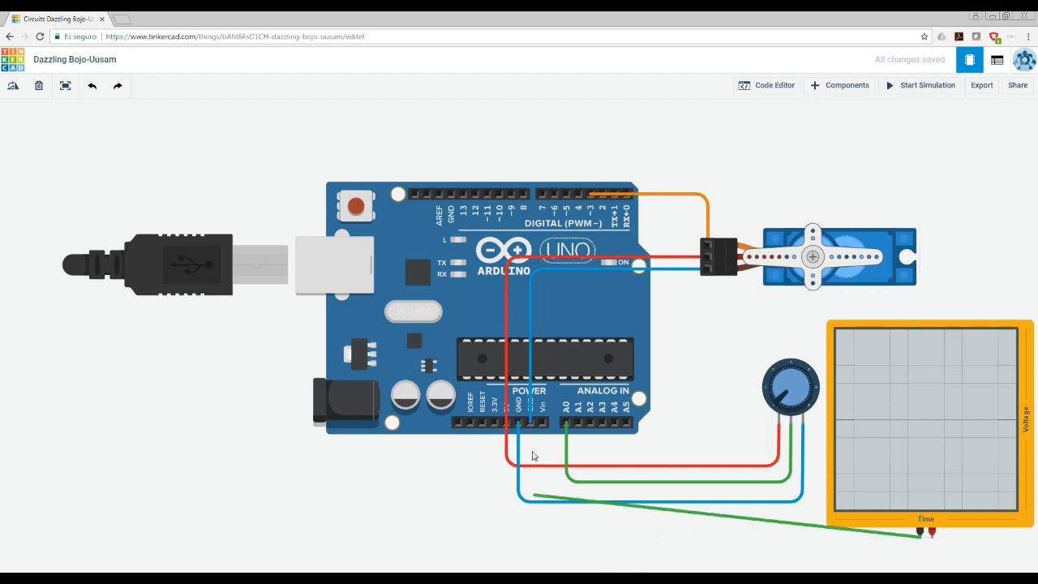
pyautogui.click(528, 427)
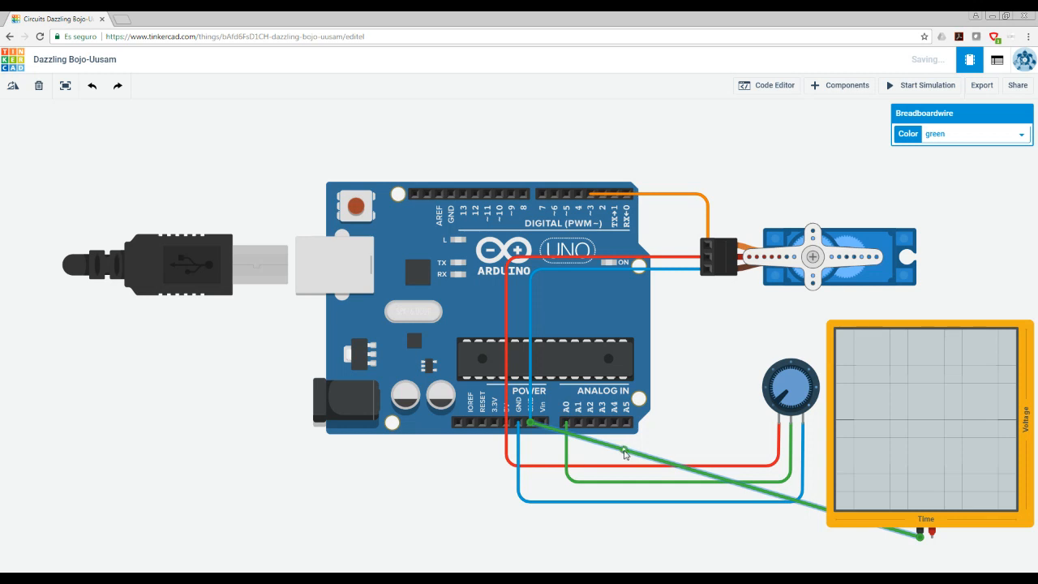
pyautogui.moveTo(625, 454); pyautogui.dragTo(532, 537)
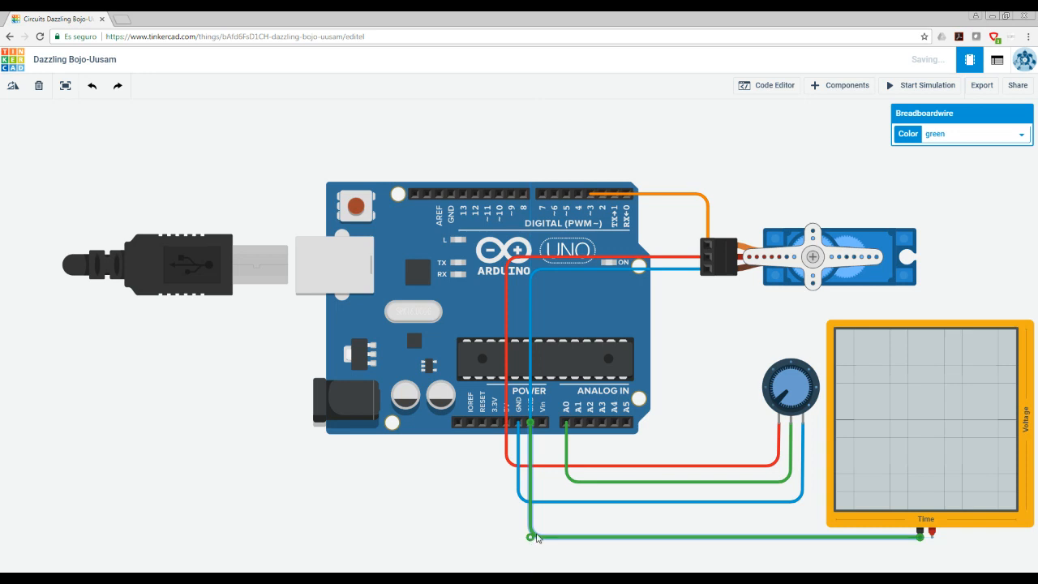
pyautogui.click(971, 134)
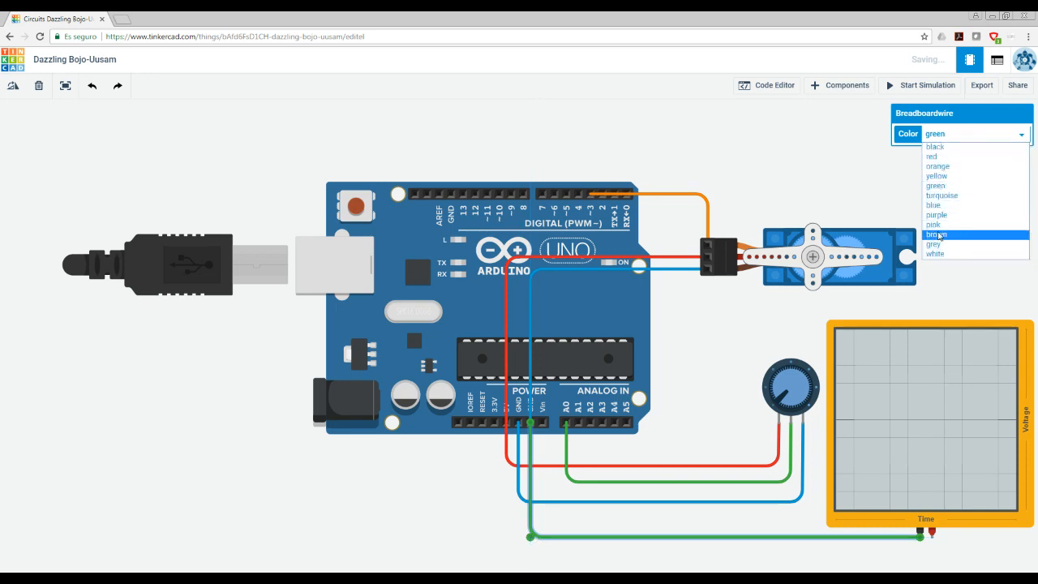
pyautogui.click(949, 151)
pyautogui.click(799, 555)
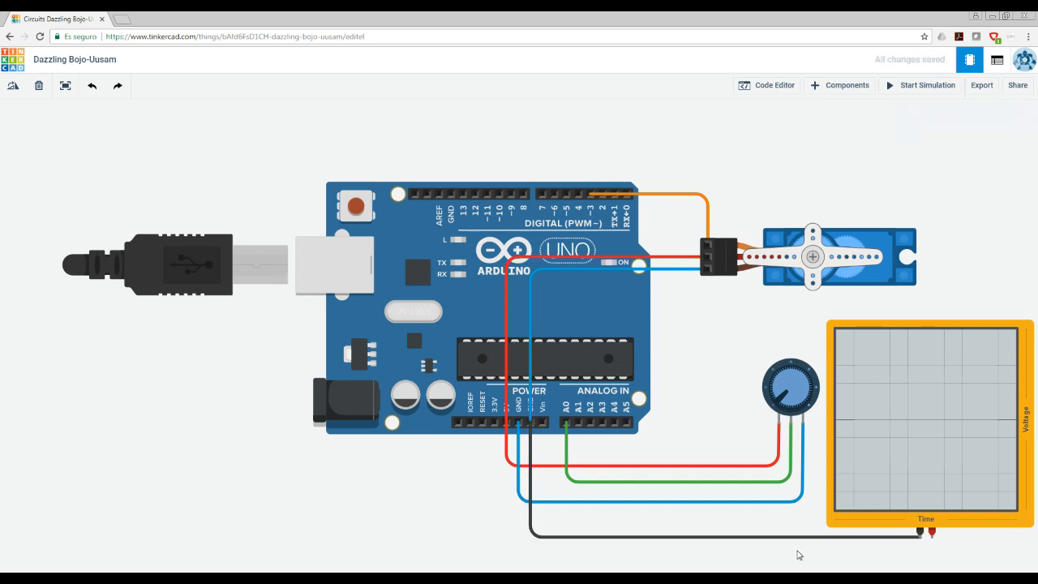
# Wire the oscilloscope's red terminal to Arduino pin 3, route it squarely below the black wire and color it orange.
pyautogui.click(932, 539)
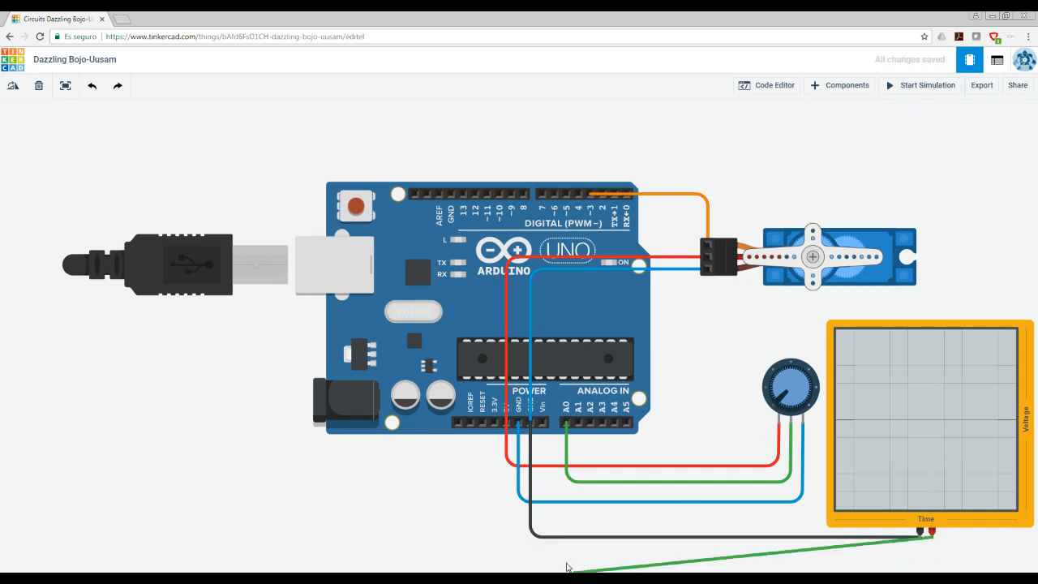
pyautogui.click(933, 556)
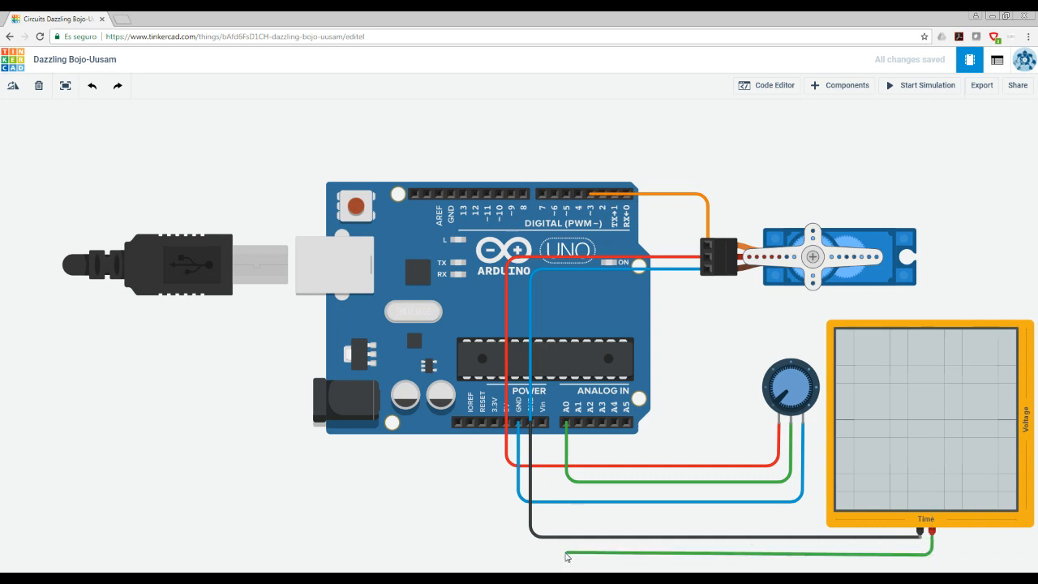
pyautogui.click(567, 554)
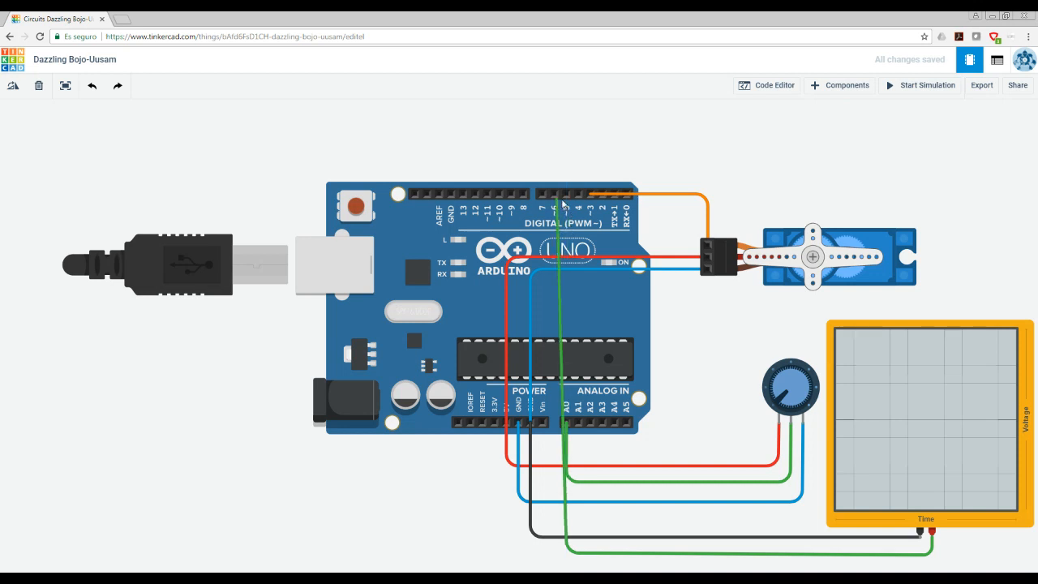
pyautogui.click(591, 195)
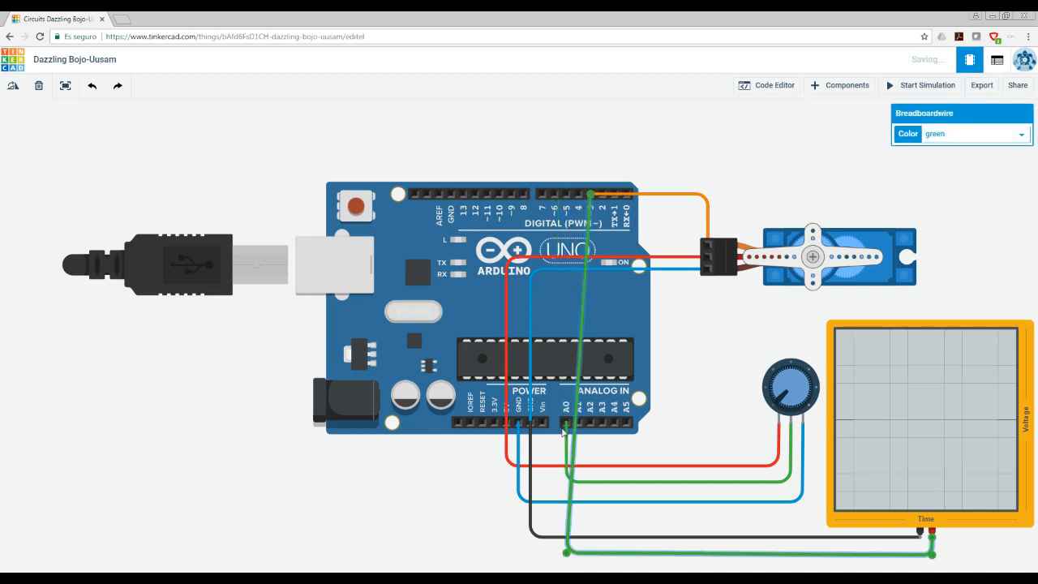
pyautogui.moveTo(567, 558); pyautogui.dragTo(590, 556)
pyautogui.click(973, 135)
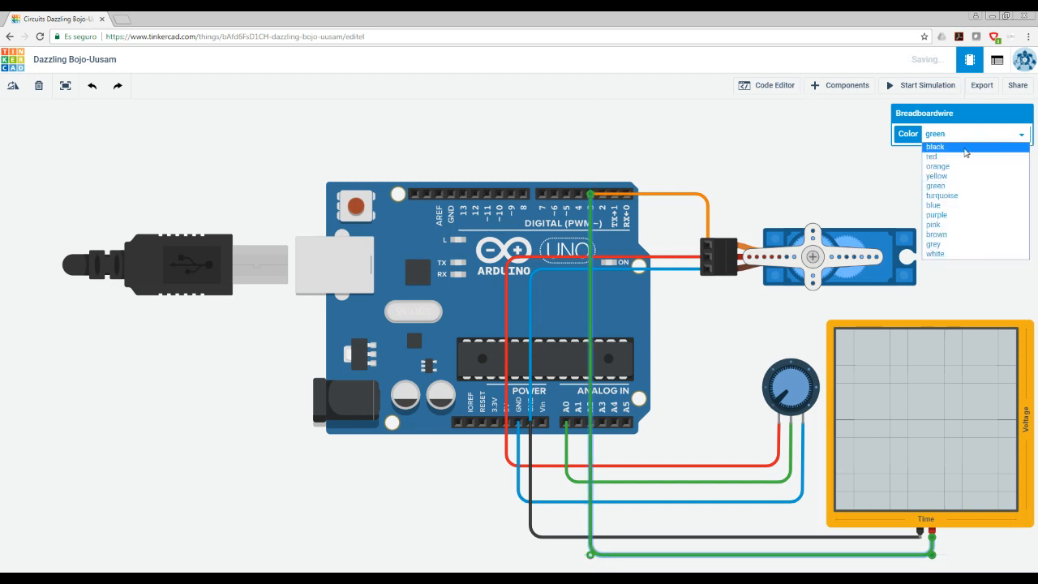
pyautogui.click(952, 169)
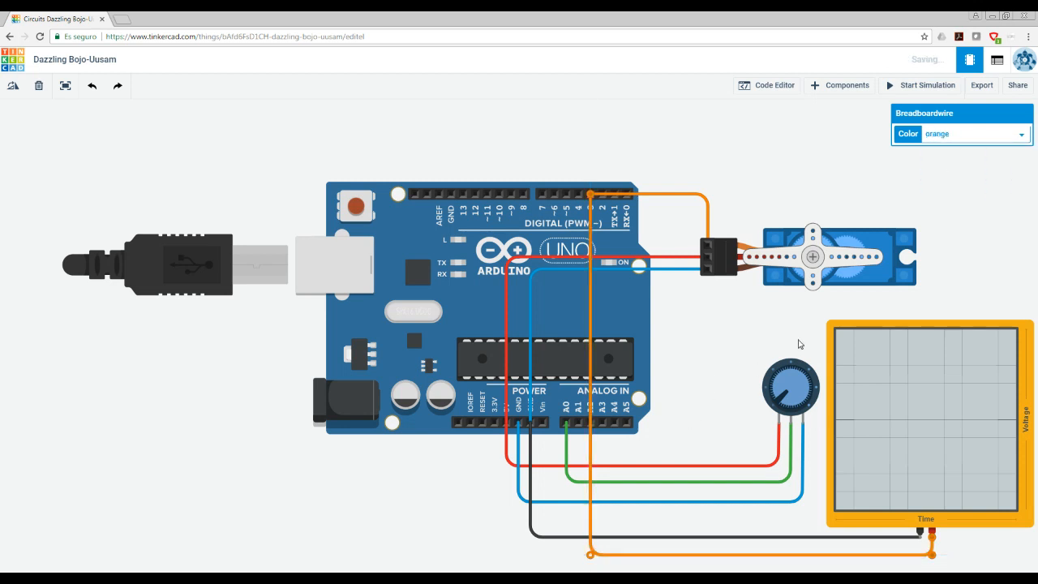
pyautogui.click(980, 267)
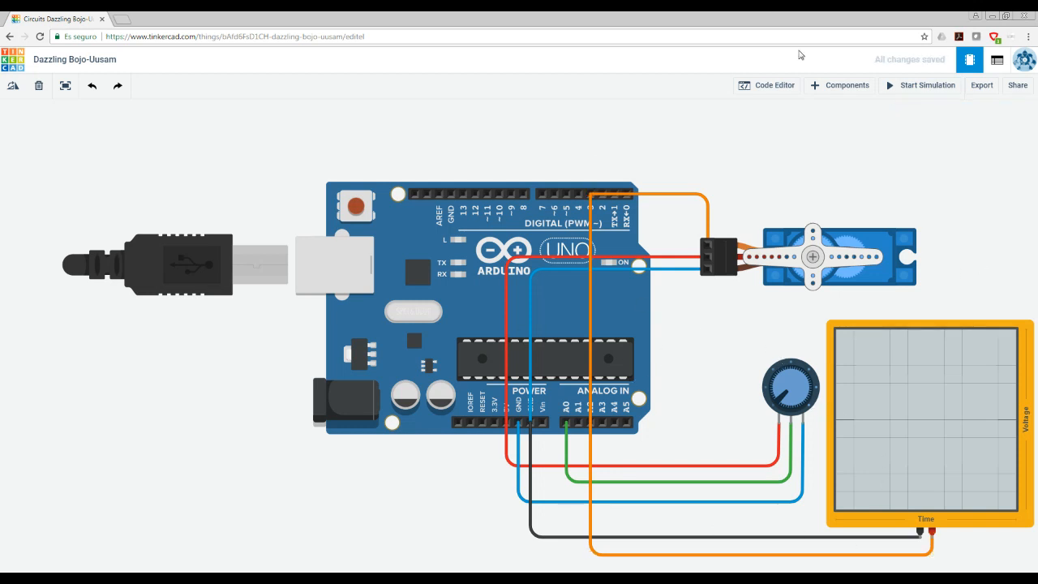
# Replace the entire default blink sketch in the enlarged code editor with the copied servo sketch.
pyautogui.click(772, 90)
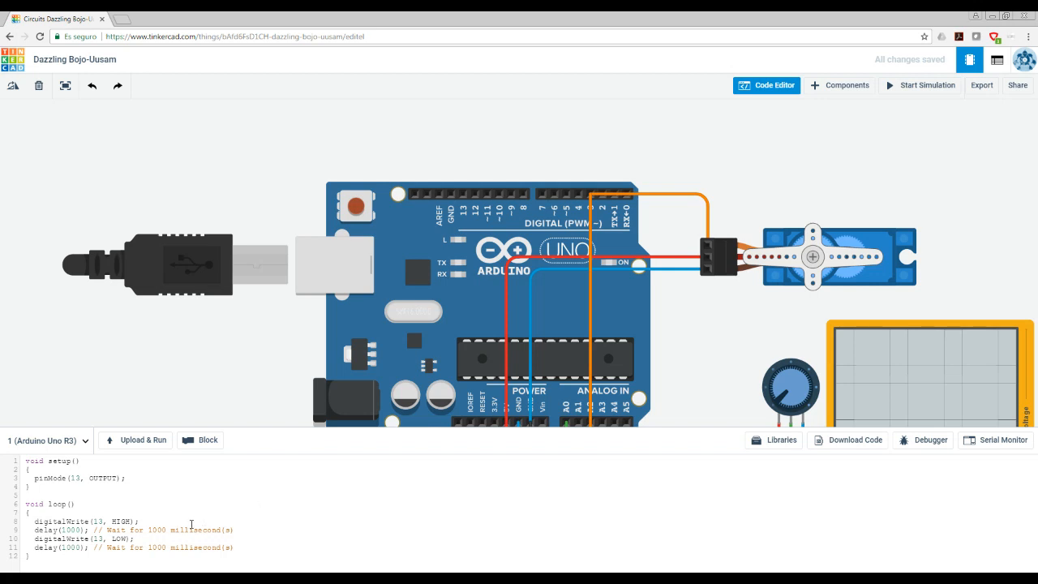
pyautogui.moveTo(187, 430); pyautogui.dragTo(98, 302)
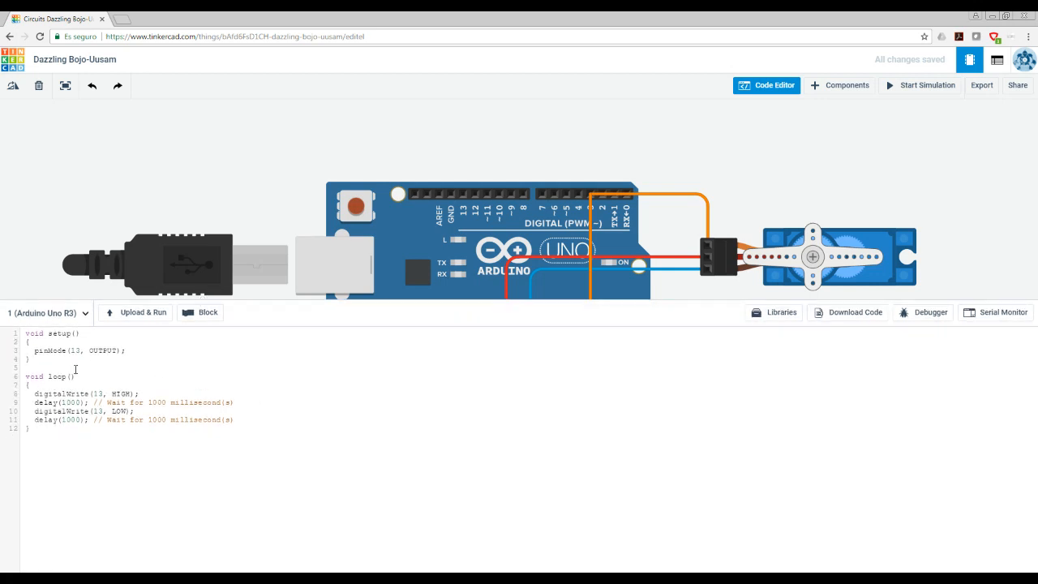
pyautogui.moveTo(23, 334); pyautogui.dragTo(236, 476)
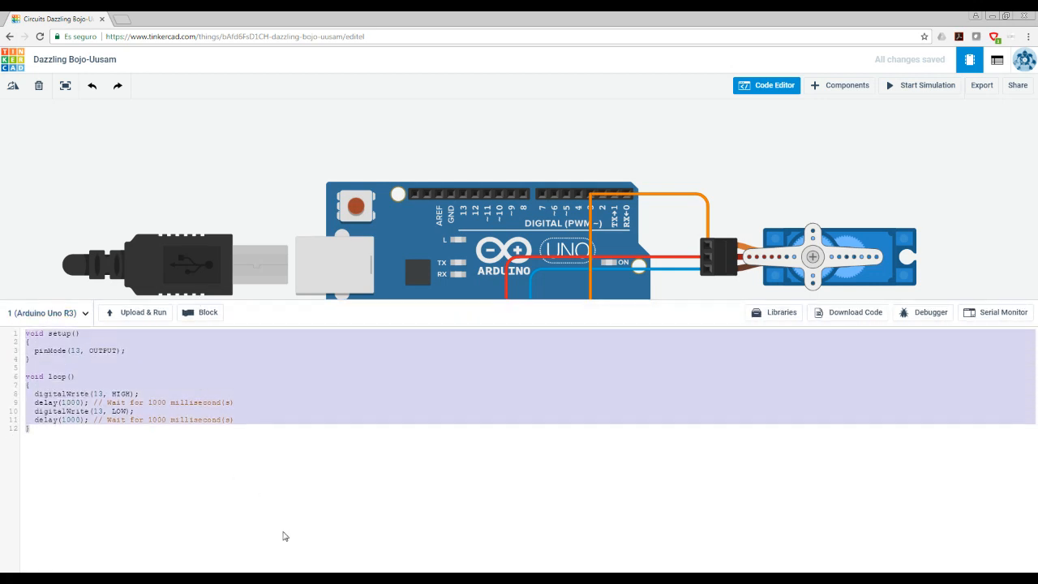
pyautogui.press('Delete')
pyautogui.write('#include<Servo.h>  Servo esc;  void setup() {   // put your setup code here, to run once:   esc.attach(11);   esc.writeMicroseconds(1000);   Serial.begin(9600); }  void loop() {   // put your main code here, to run repeatedly:   int val;   val = analogRead(A0);   val = map(val,0,1023,0,360);   esc.write(val); }')
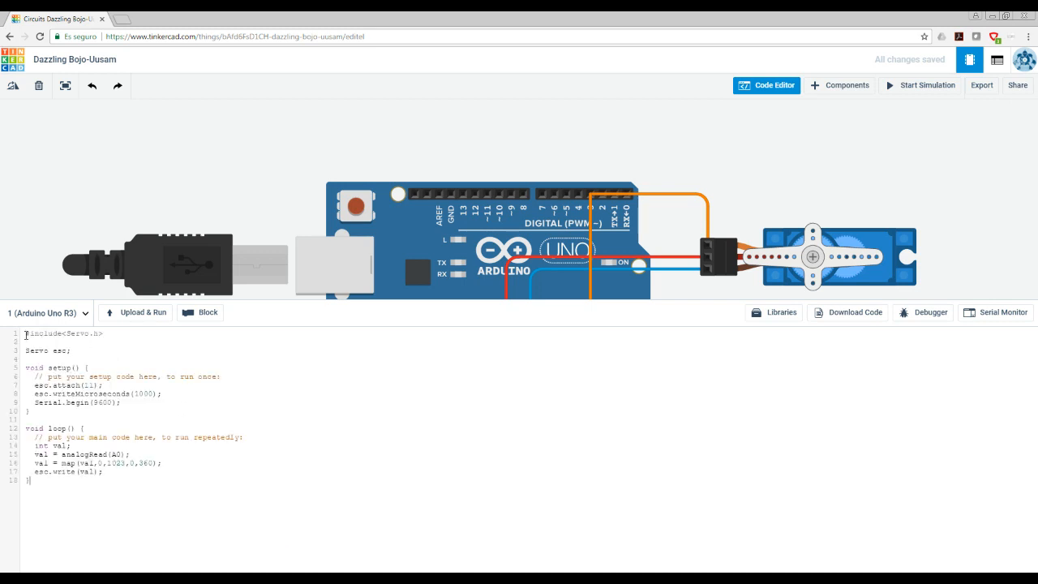
# Review the Servo library include and the esc object, and set the pin in esc.attach() to 3.
pyautogui.moveTo(26, 334); pyautogui.dragTo(132, 334)
pyautogui.click(110, 334)
pyautogui.moveTo(26, 351); pyautogui.dragTo(49, 350)
pyautogui.click(53, 386)
pyautogui.moveTo(54, 385); pyautogui.dragTo(86, 386)
pyautogui.doubleClick(86, 385)
pyautogui.click(93, 386)
pyautogui.moveTo(85, 386); pyautogui.dragTo(96, 385)
pyautogui.write('3')
# Examine the Serial.begin, int val and analogRead(A0) lines, and compare the analog pin with the potentiometer's wiring on the board.
pyautogui.doubleClick(98, 402)
pyautogui.moveTo(35, 445); pyautogui.dragTo(71, 446)
pyautogui.click(36, 445)
pyautogui.moveTo(61, 454); pyautogui.dragTo(110, 456)
pyautogui.click(90, 455)
pyautogui.scroll(-5, 612, 288)
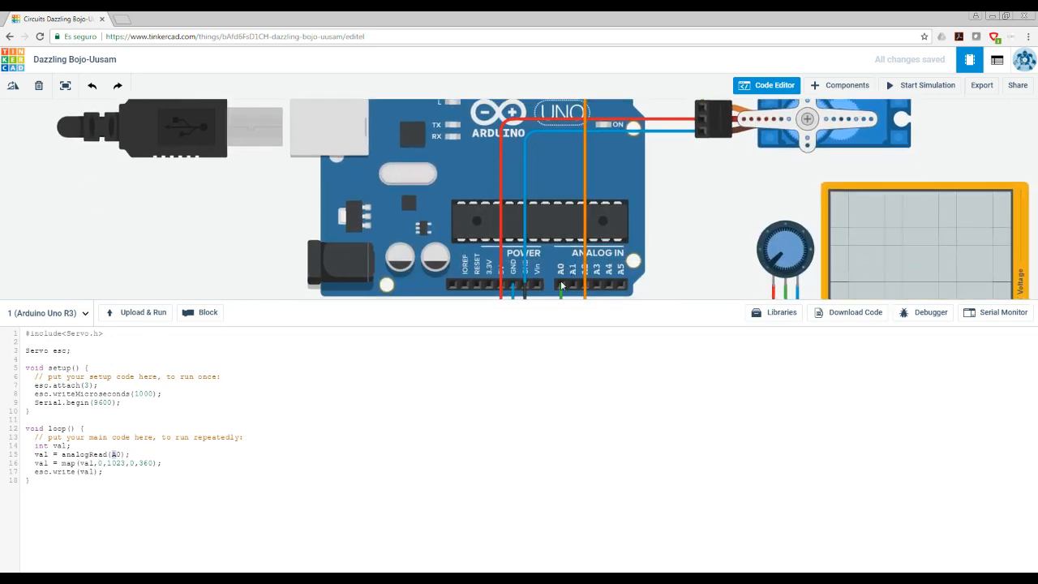
pyautogui.scroll(-2, 692, 225)
pyautogui.scroll(-1, 692, 225)
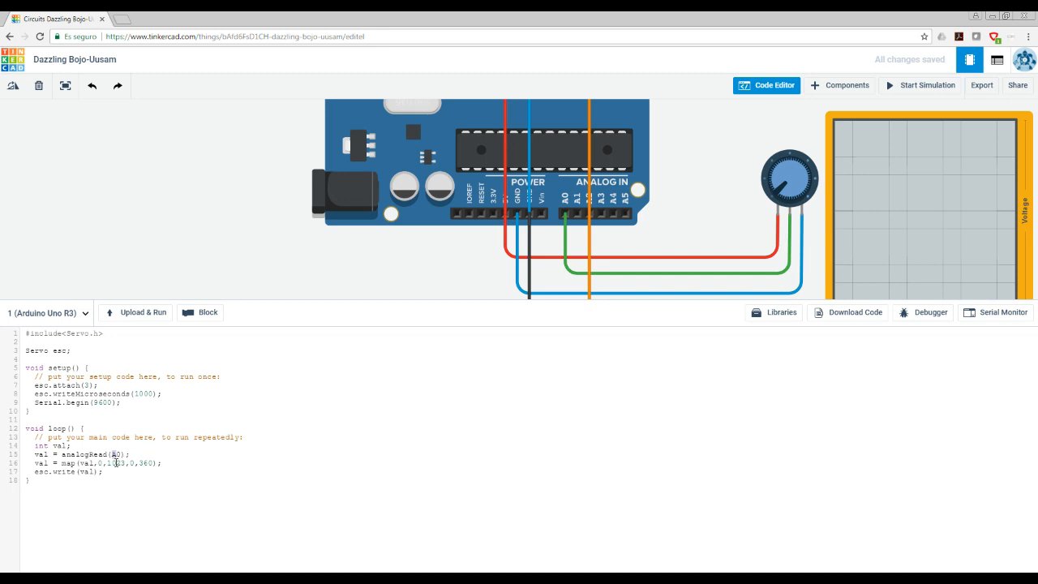
# Switch to Paint, widen the canvas to 1816 pixels, and draw purple horizontal and vertical graph axes in the added blank area.
pyautogui.moveTo(131, 463); pyautogui.dragTo(154, 461)
pyautogui.click(215, 579)
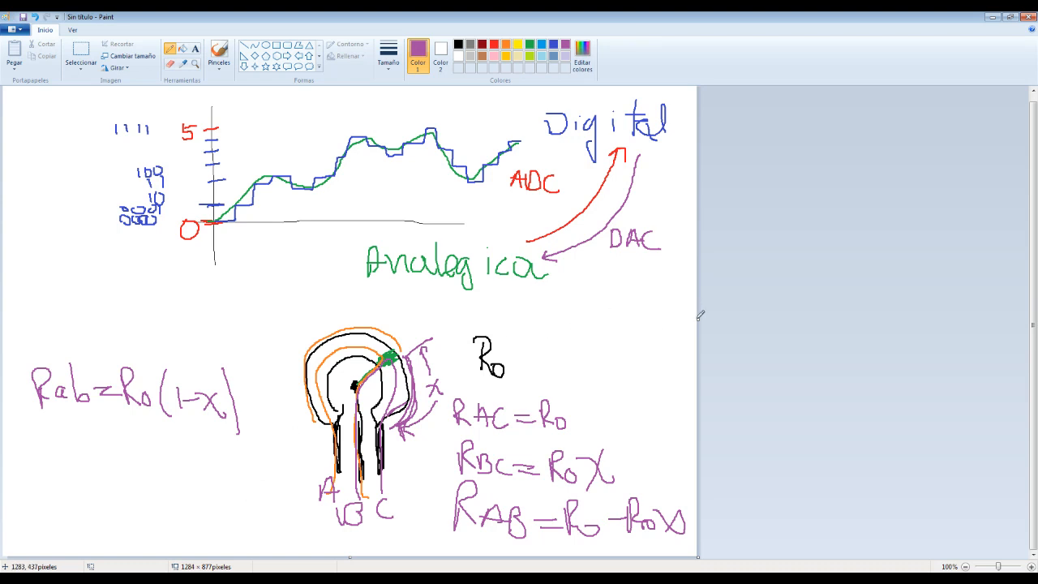
pyautogui.moveTo(699, 322); pyautogui.dragTo(984, 316)
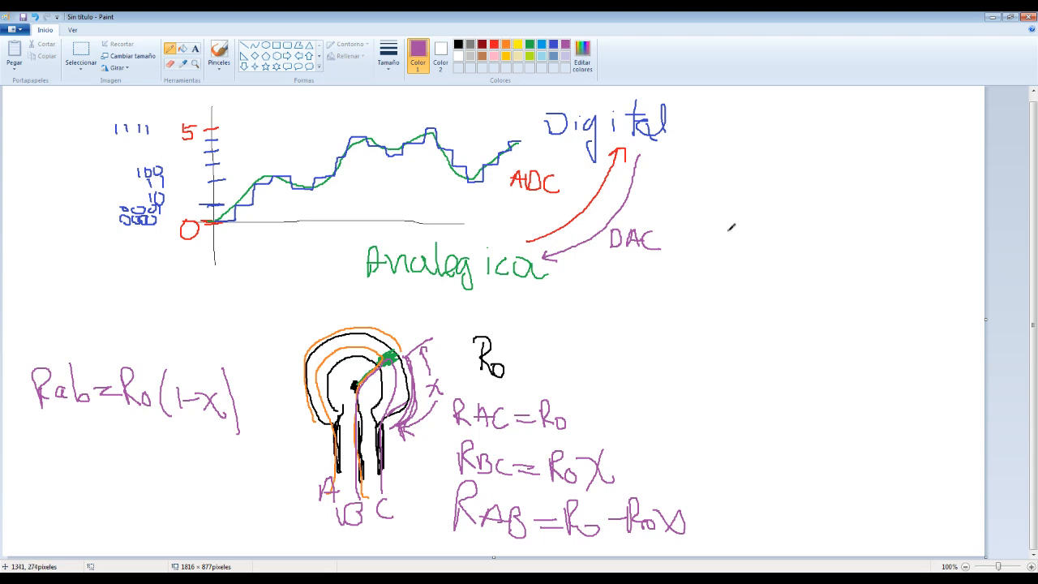
pyautogui.moveTo(729, 230); pyautogui.dragTo(736, 373)
pyautogui.moveTo(668, 350); pyautogui.dragTo(949, 331)
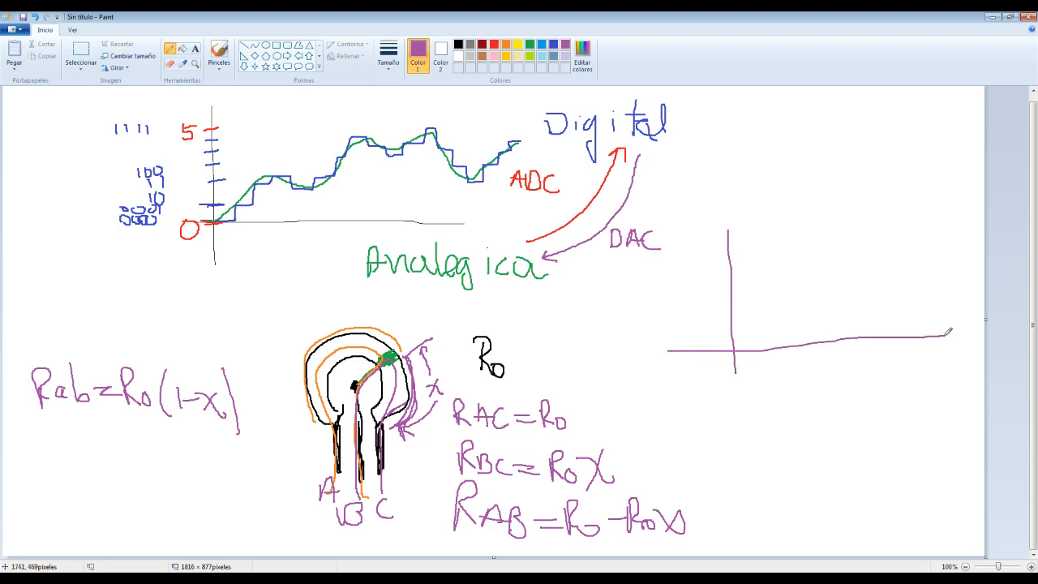
pyautogui.hotkey('ctrl', 'z')
pyautogui.moveTo(683, 337); pyautogui.dragTo(942, 332)
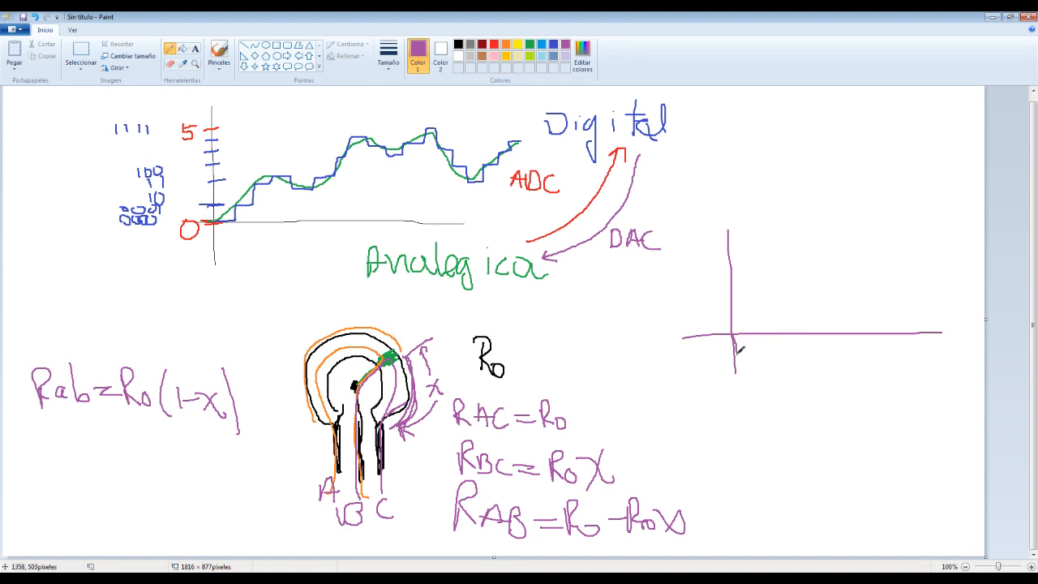
# Mark the origin and the far end of the horizontal axis with ticks and label them 0 and 1023.
pyautogui.moveTo(734, 354); pyautogui.dragTo(732, 369)
pyautogui.moveTo(736, 391); pyautogui.dragTo(732, 380)
pyautogui.moveTo(923, 327)
pyautogui.mouseDown()
pyautogui.moveTo(909, 395)
pyautogui.moveTo(919, 380)
pyautogui.moveTo(932, 382)
pyautogui.moveTo(926, 394)
pyautogui.moveTo(946, 389)
pyautogui.moveTo(937, 395)
pyautogui.mouseUp()
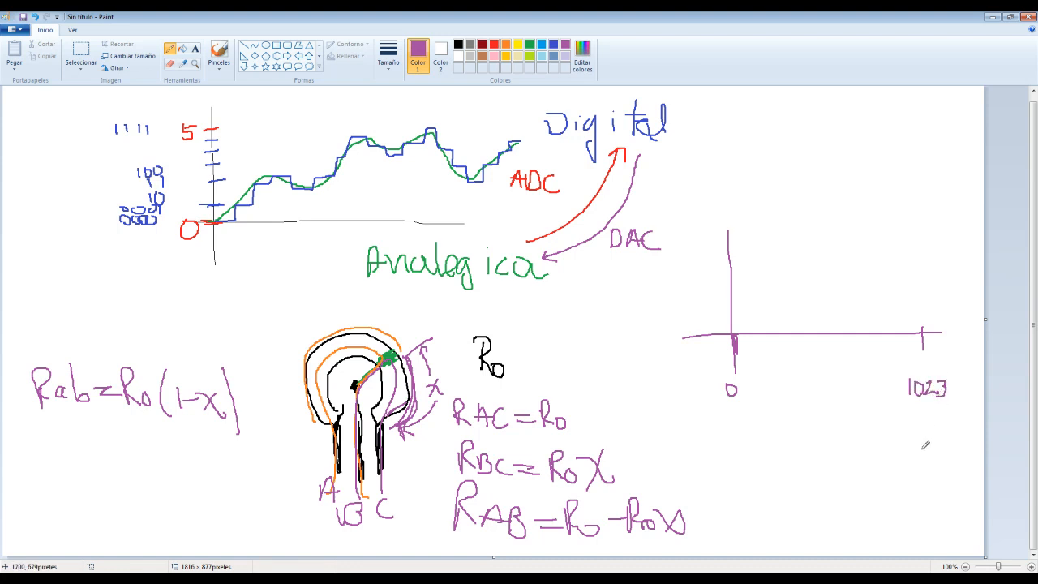
# Write 000...0 and 111...1 beneath 0 and 1023, each marked 10, and note "10bits" under ADC.
pyautogui.moveTo(709, 420)
pyautogui.mouseDown()
pyautogui.moveTo(743, 422)
pyautogui.moveTo(737, 450)
pyautogui.moveTo(743, 442)
pyautogui.mouseUp()
pyautogui.click(755, 426)
pyautogui.moveTo(911, 412)
pyautogui.mouseDown()
pyautogui.moveTo(912, 431)
pyautogui.moveTo(939, 423)
pyautogui.mouseUp()
pyautogui.moveTo(943, 424); pyautogui.dragTo(956, 423)
pyautogui.moveTo(960, 417)
pyautogui.mouseDown()
pyautogui.moveTo(962, 429)
pyautogui.moveTo(933, 448)
pyautogui.moveTo(950, 441)
pyautogui.mouseUp()
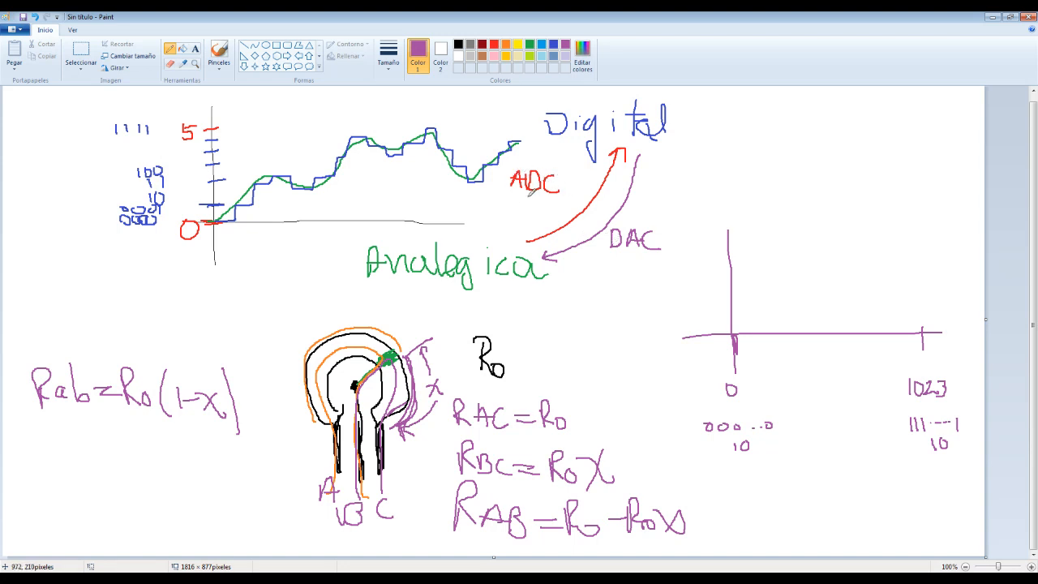
pyautogui.moveTo(511, 201)
pyautogui.mouseDown()
pyautogui.moveTo(512, 214)
pyautogui.moveTo(520, 205)
pyautogui.moveTo(551, 215)
pyautogui.moveTo(557, 203)
pyautogui.moveTo(556, 214)
pyautogui.mouseUp()
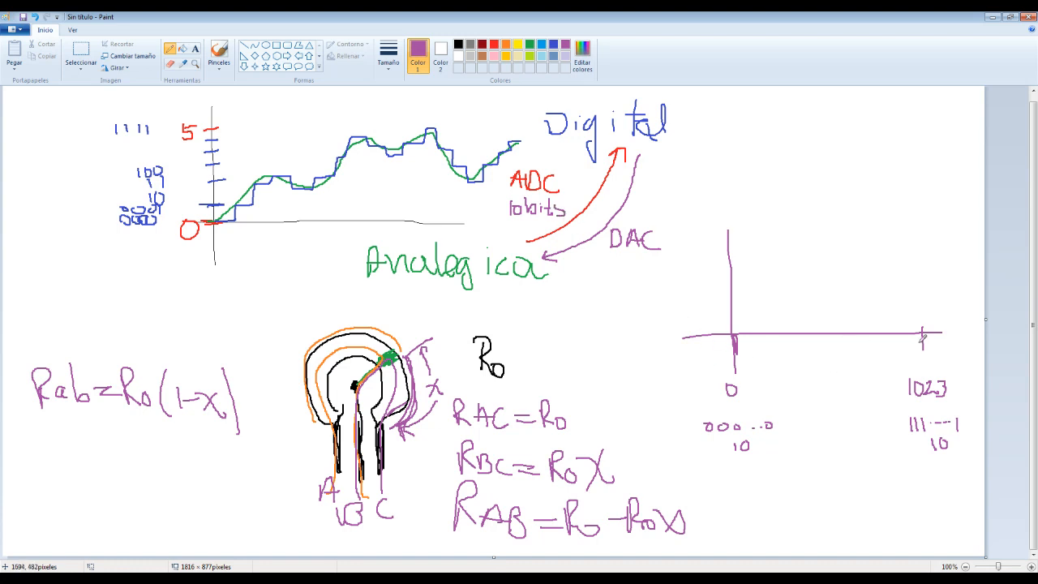
# Label the vertical axis 0 and 360, draw dashed guides from 360 and 1023 to a marked intersection point, and change the color to red.
pyautogui.moveTo(735, 328); pyautogui.dragTo(689, 328)
pyautogui.moveTo(692, 249); pyautogui.dragTo(789, 251)
pyautogui.moveTo(797, 250); pyautogui.dragTo(808, 250)
pyautogui.moveTo(816, 249); pyautogui.dragTo(843, 249)
pyautogui.moveTo(850, 247); pyautogui.dragTo(884, 248)
pyautogui.moveTo(891, 248); pyautogui.dragTo(899, 248)
pyautogui.moveTo(904, 247); pyautogui.dragTo(917, 258)
pyautogui.moveTo(917, 263); pyautogui.dragTo(918, 308)
pyautogui.moveTo(919, 315); pyautogui.dragTo(920, 327)
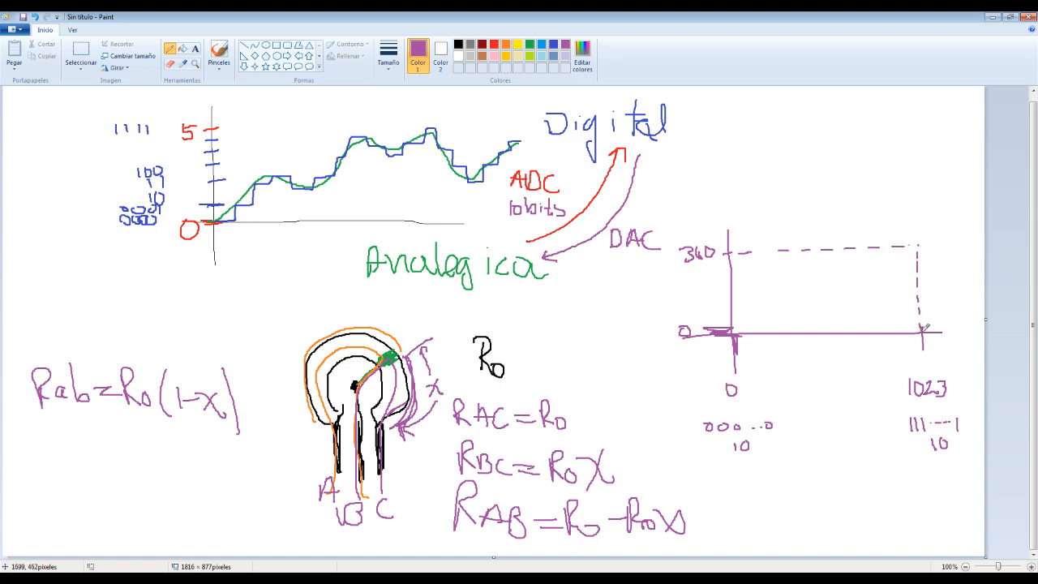
pyautogui.moveTo(918, 246); pyautogui.dragTo(916, 245)
pyautogui.click(494, 44)
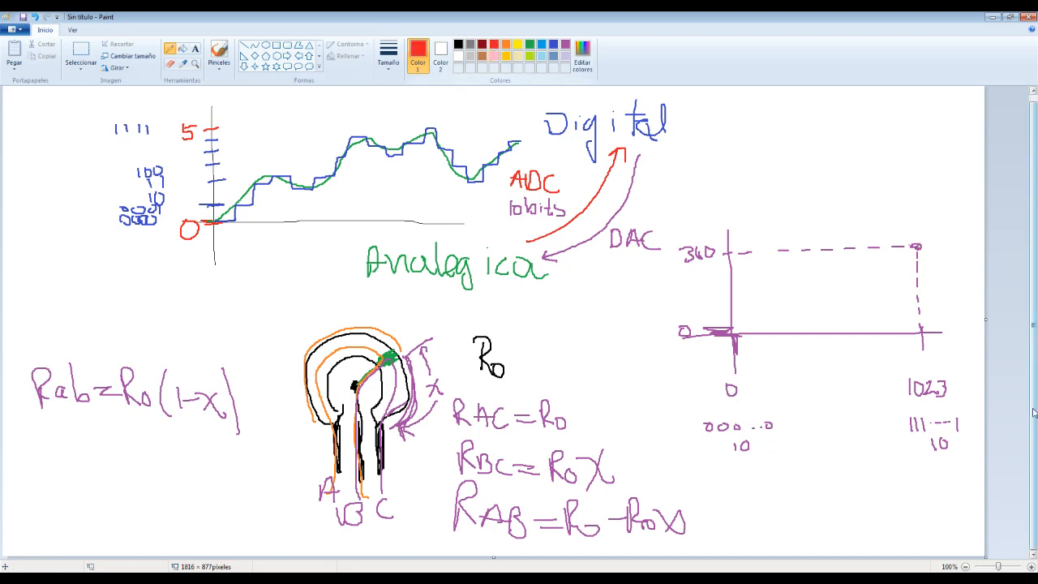
pyautogui.moveTo(719, 336)
pyautogui.mouseDown()
pyautogui.moveTo(818, 300)
pyautogui.moveTo(943, 226)
pyautogui.mouseUp()
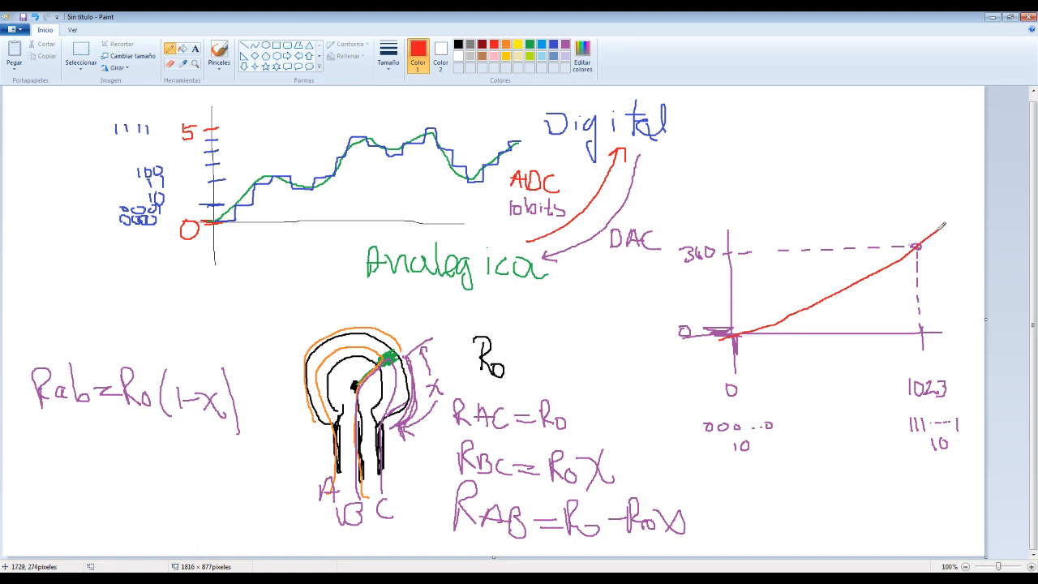
pyautogui.hotkey('ctrl', 'z')
pyautogui.moveTo(705, 339); pyautogui.dragTo(916, 244)
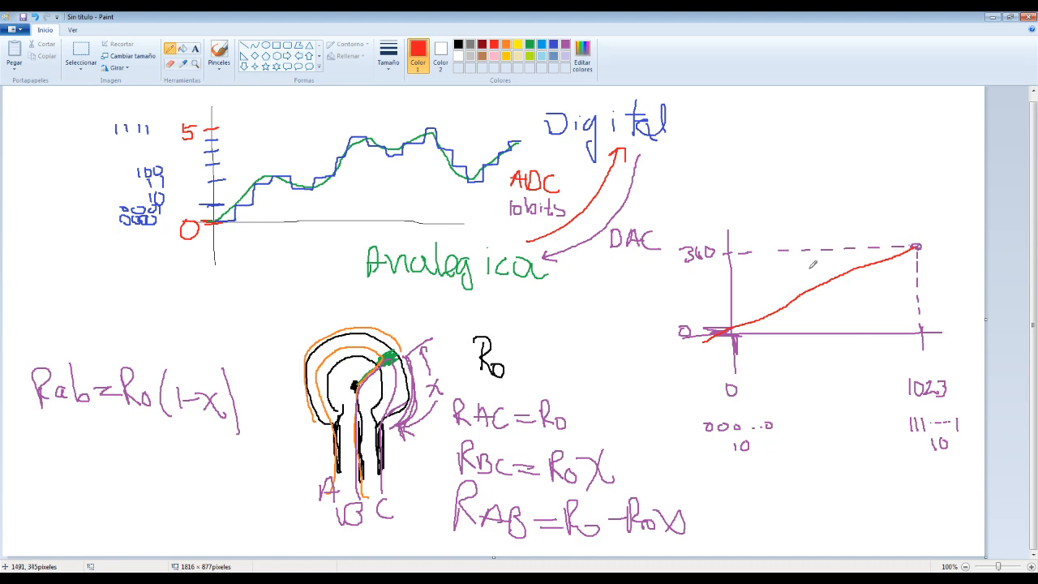
pyautogui.hotkey('ctrl', 'z')
# Draw a straight red line from the graph's origin through the marked point at 1023 and 360 with the Line tool.
pyautogui.click(245, 46)
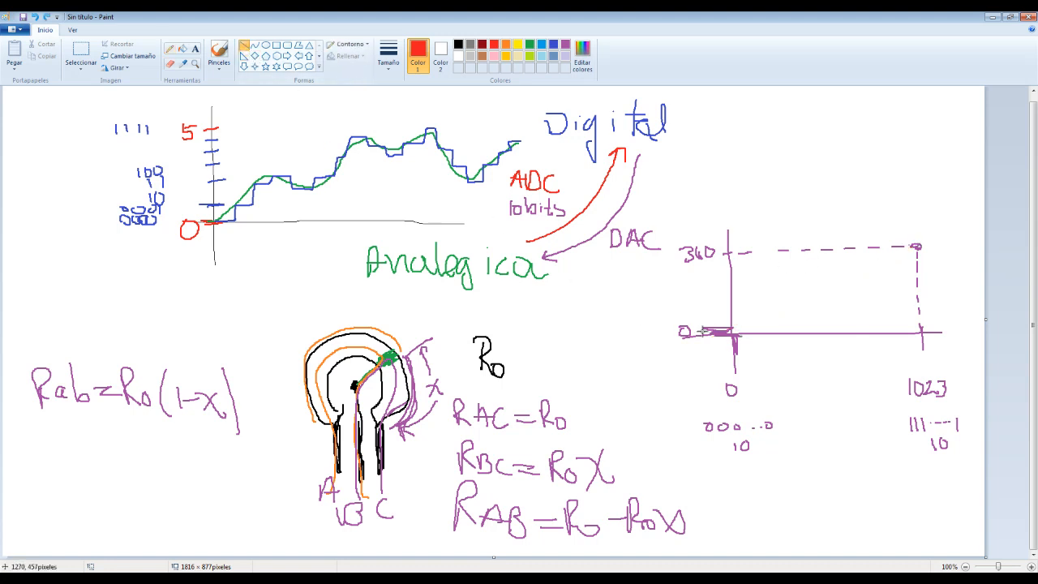
pyautogui.moveTo(732, 333); pyautogui.dragTo(959, 227)
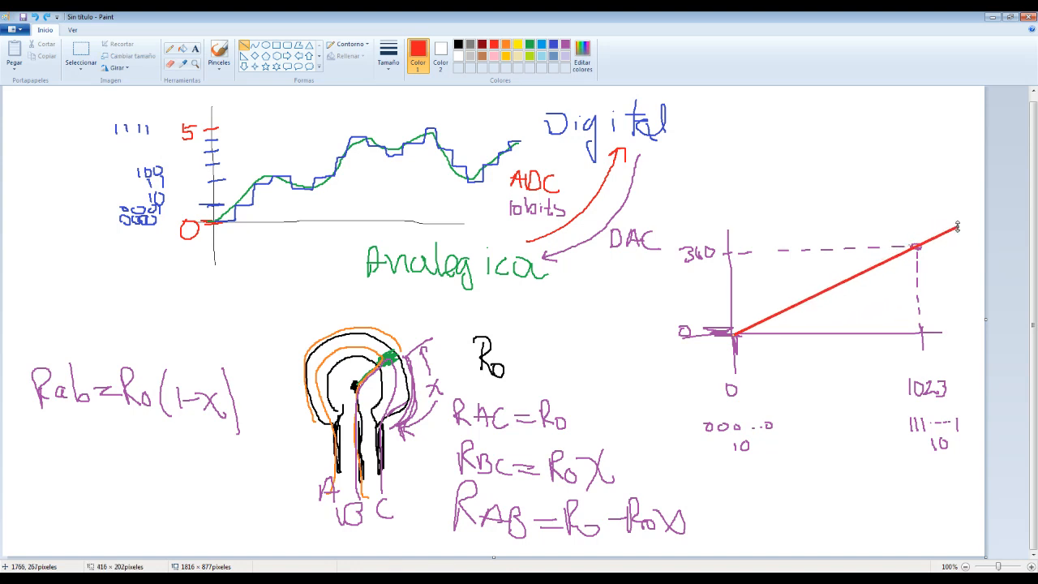
pyautogui.click(973, 300)
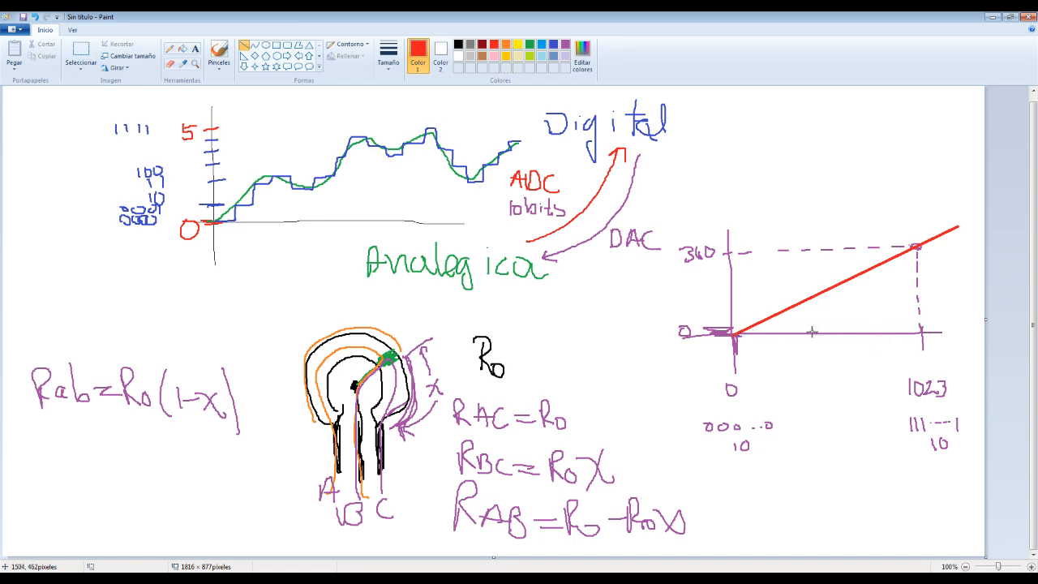
pyautogui.moveTo(901, 374); pyautogui.dragTo(957, 399)
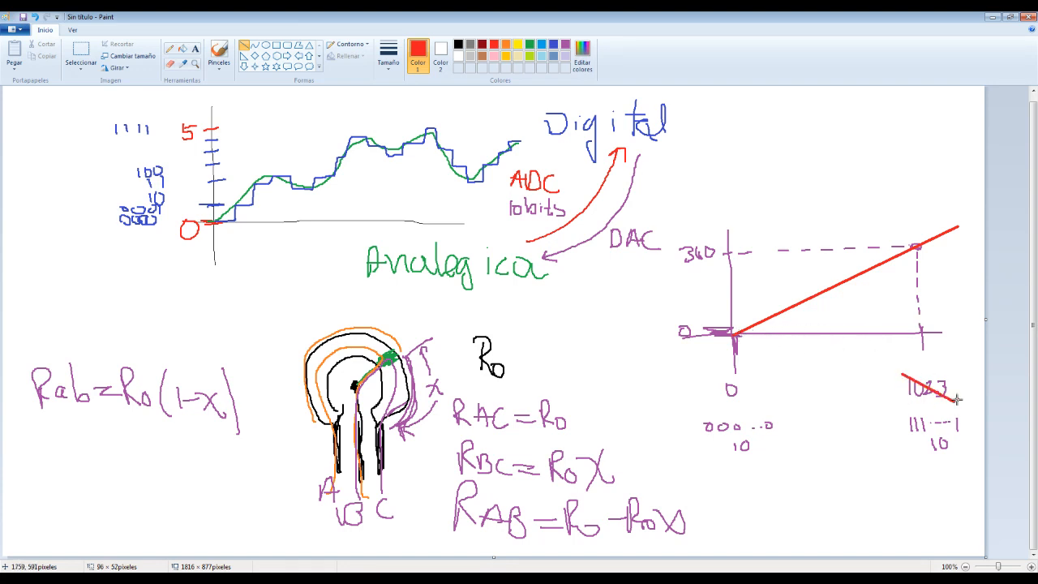
pyautogui.hotkey('ctrl', 'z')
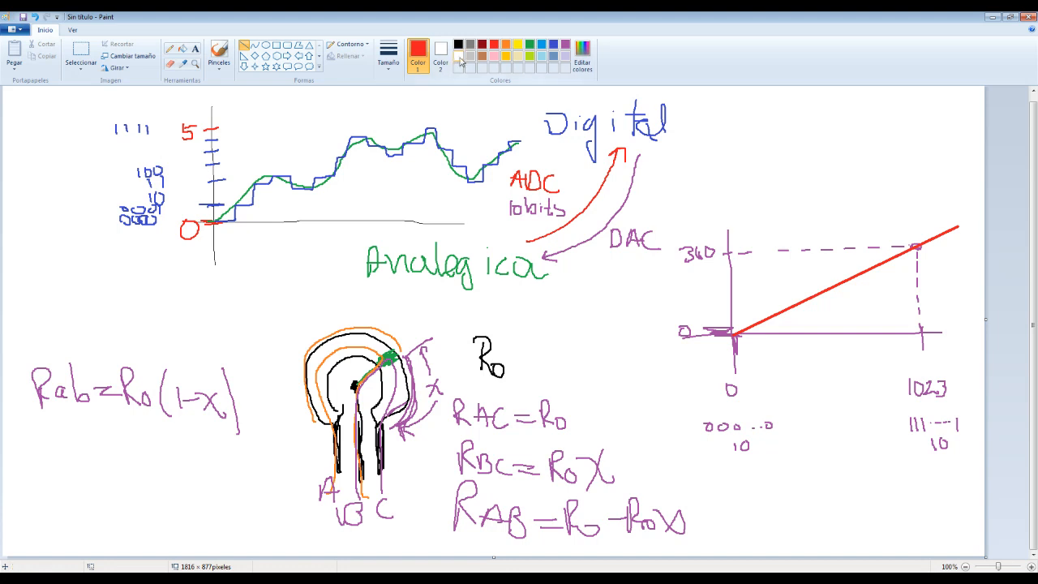
# Draw dark red guide lines from the middle of the horizontal axis up to the red line and across to the vertical axis.
pyautogui.click(483, 45)
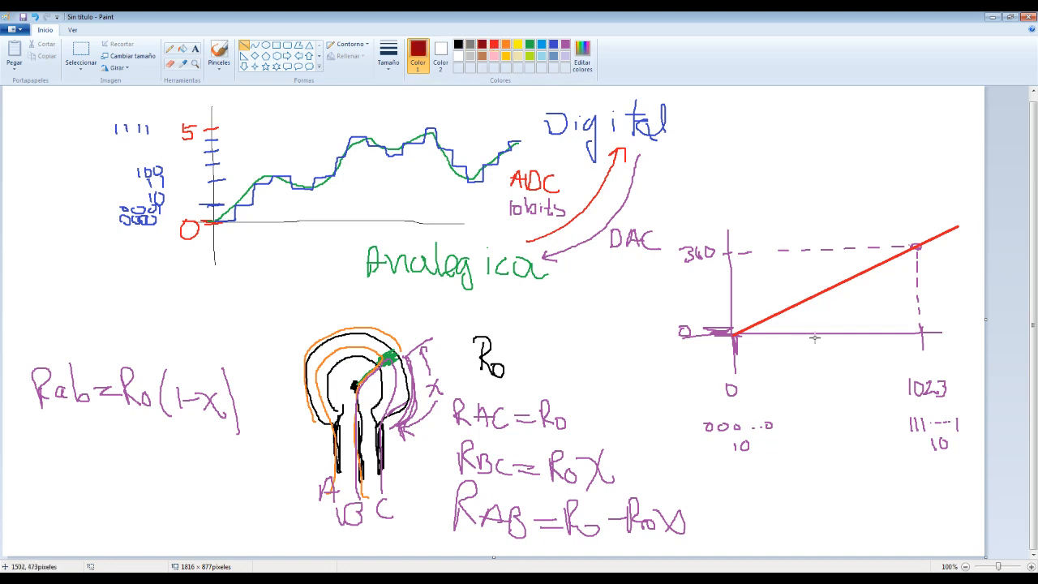
pyautogui.moveTo(814, 334); pyautogui.dragTo(814, 295)
pyautogui.moveTo(814, 295); pyautogui.dragTo(728, 296)
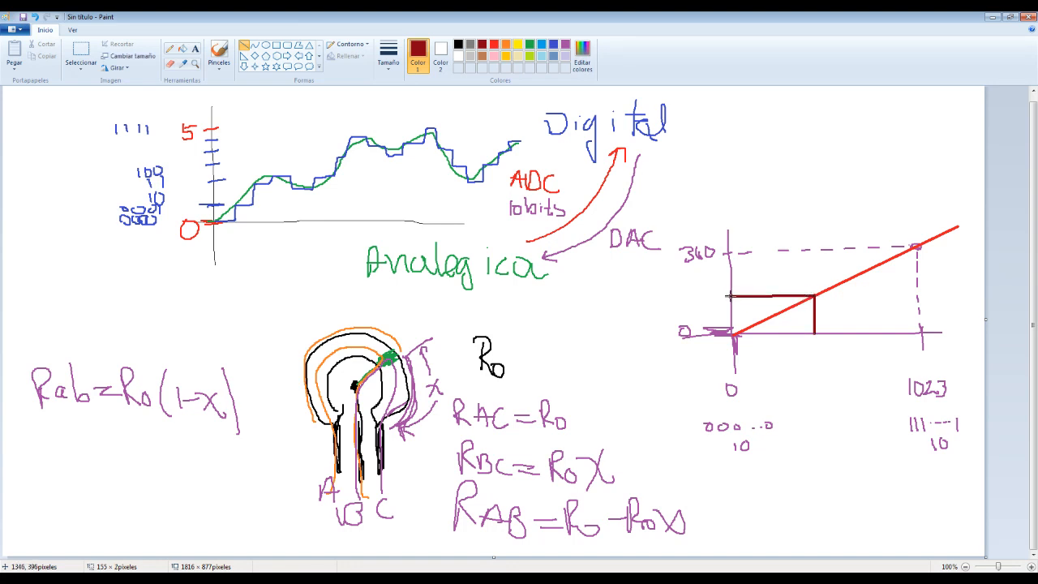
pyautogui.click(842, 383)
# Return to the Tinkercad circuit and examine the output range 0,360 in map() and the esc.write(val) line.
pyautogui.click(995, 21)
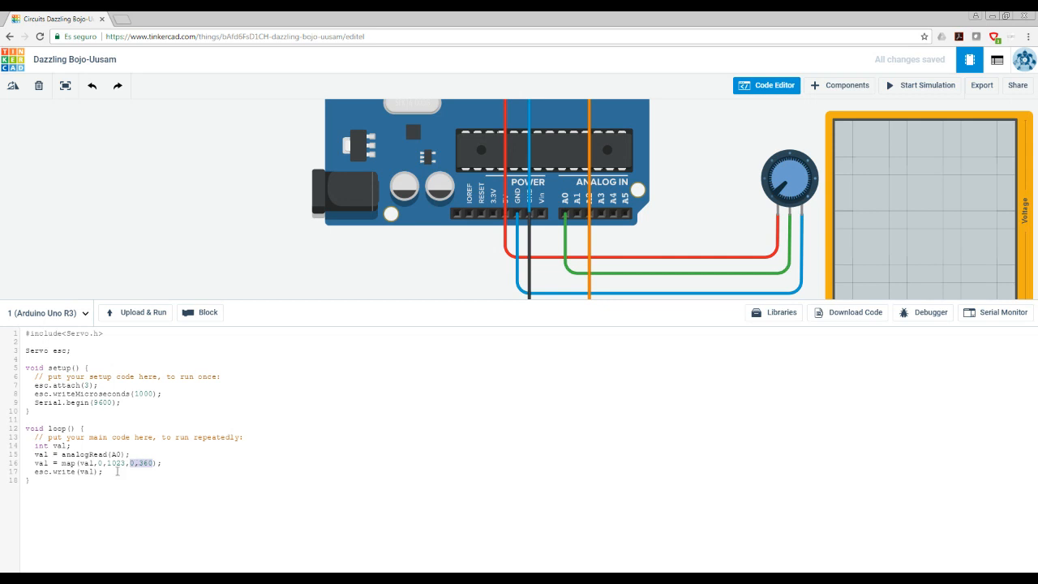
pyautogui.click(137, 463)
pyautogui.doubleClick(37, 471)
# Reduce the code editor's height to reveal more of the circuit and try to upload and run the servo sketch.
pyautogui.moveTo(274, 301); pyautogui.dragTo(225, 410)
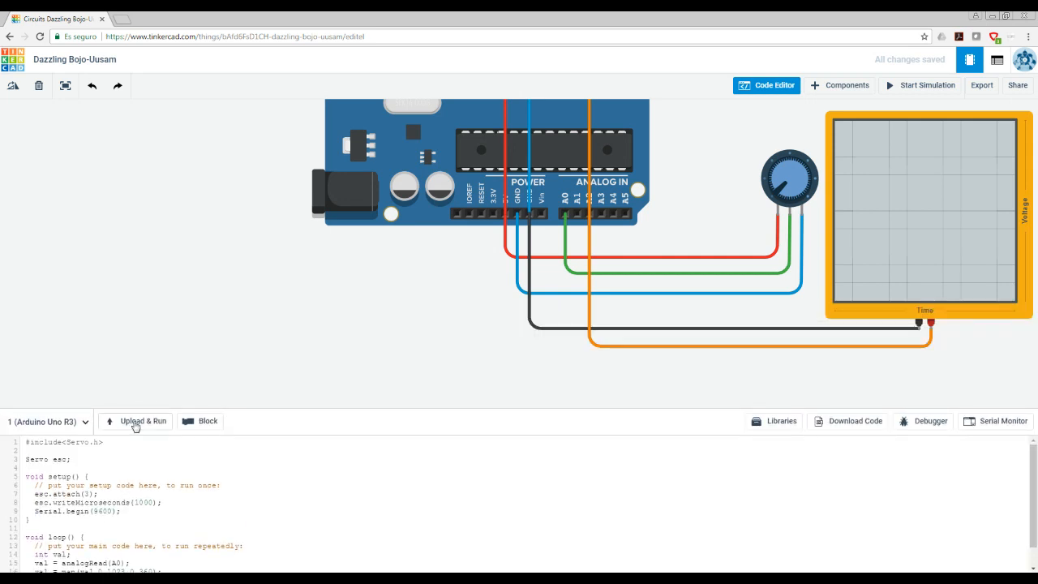
pyautogui.click(136, 423)
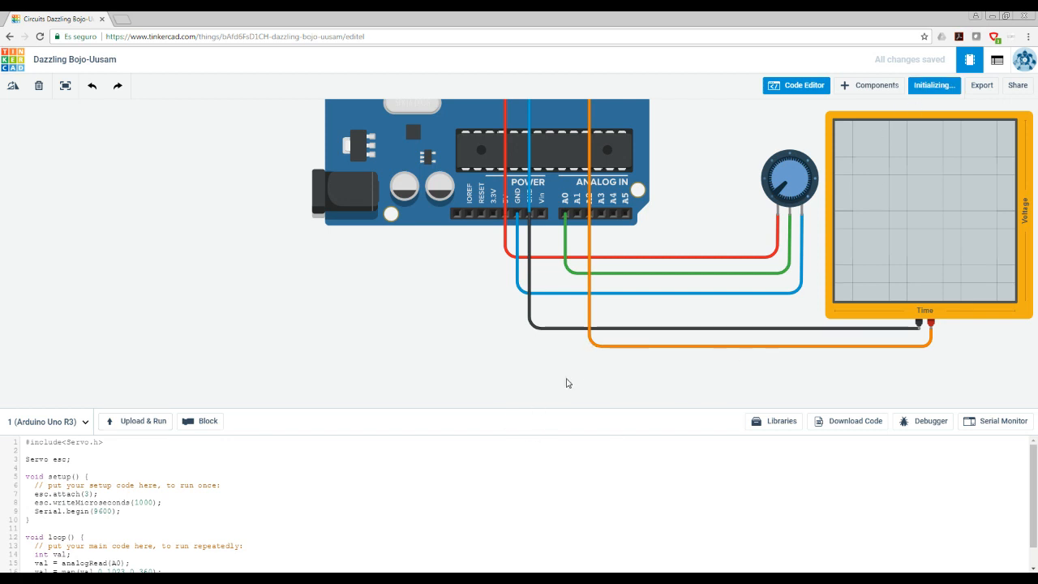
pyautogui.moveTo(502, 411); pyautogui.dragTo(495, 482)
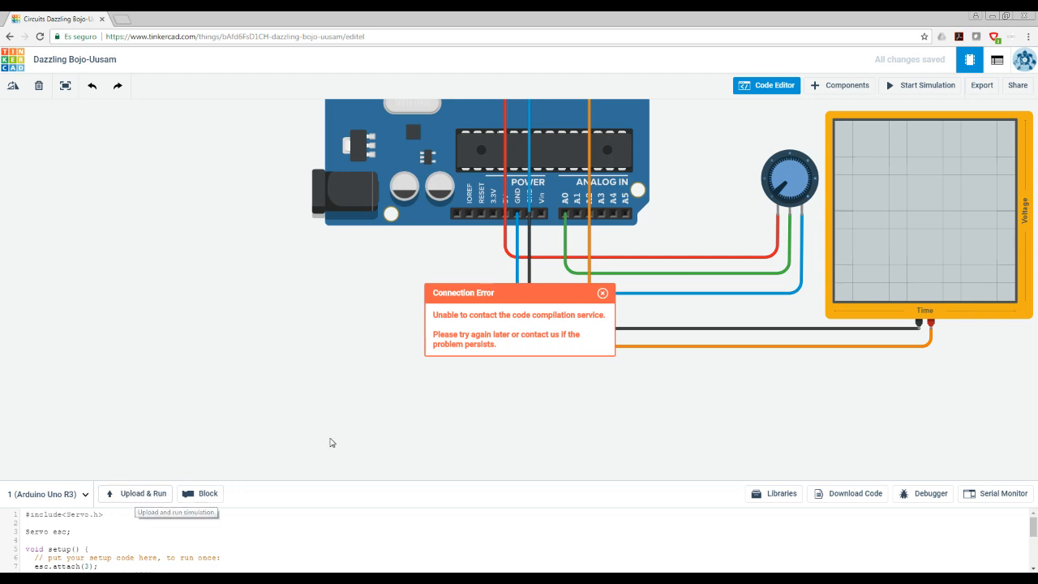
# Bring the whole circuit into view, upload and run the sketch again, and dismiss the connection error.
pyautogui.moveTo(561, 413); pyautogui.dragTo(557, 498)
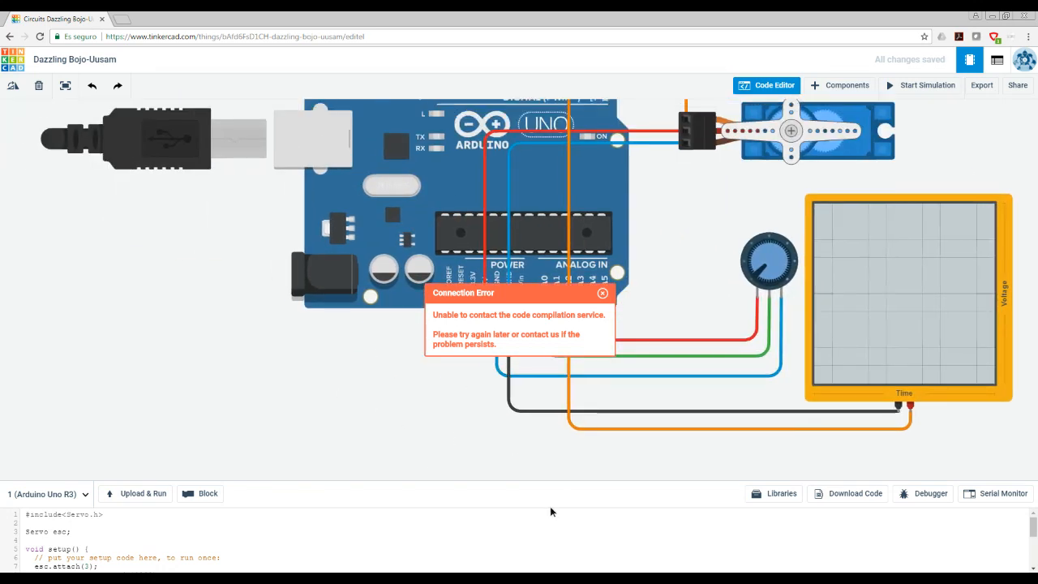
pyautogui.moveTo(500, 435); pyautogui.dragTo(531, 526)
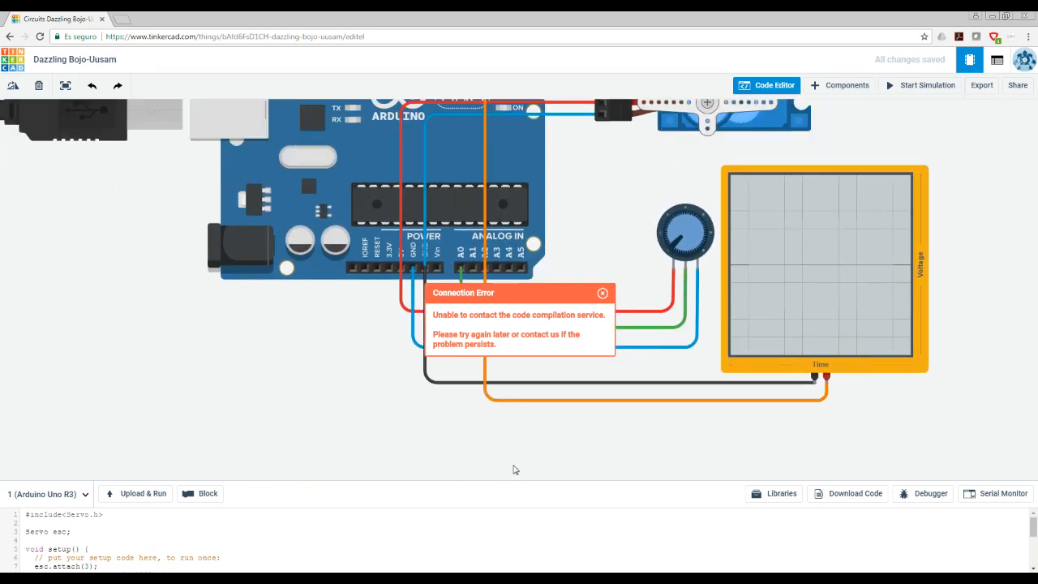
pyautogui.moveTo(317, 327); pyautogui.dragTo(341, 391)
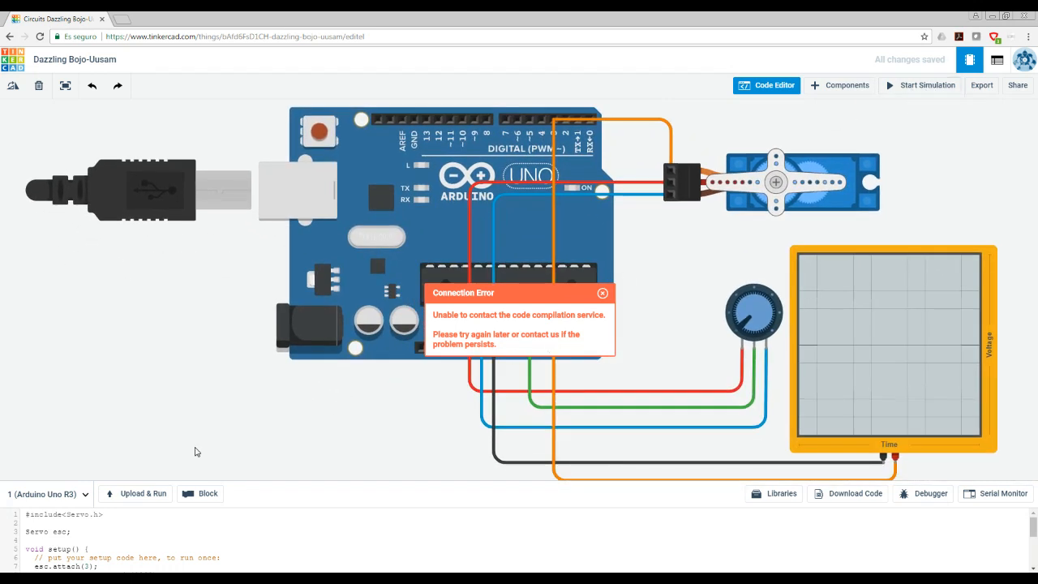
pyautogui.click(137, 497)
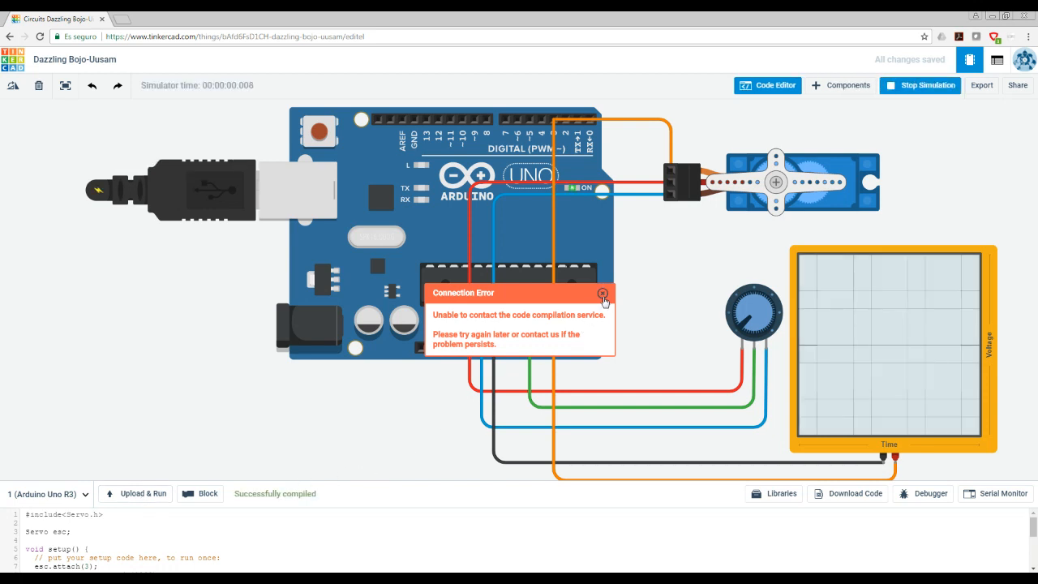
pyautogui.click(603, 293)
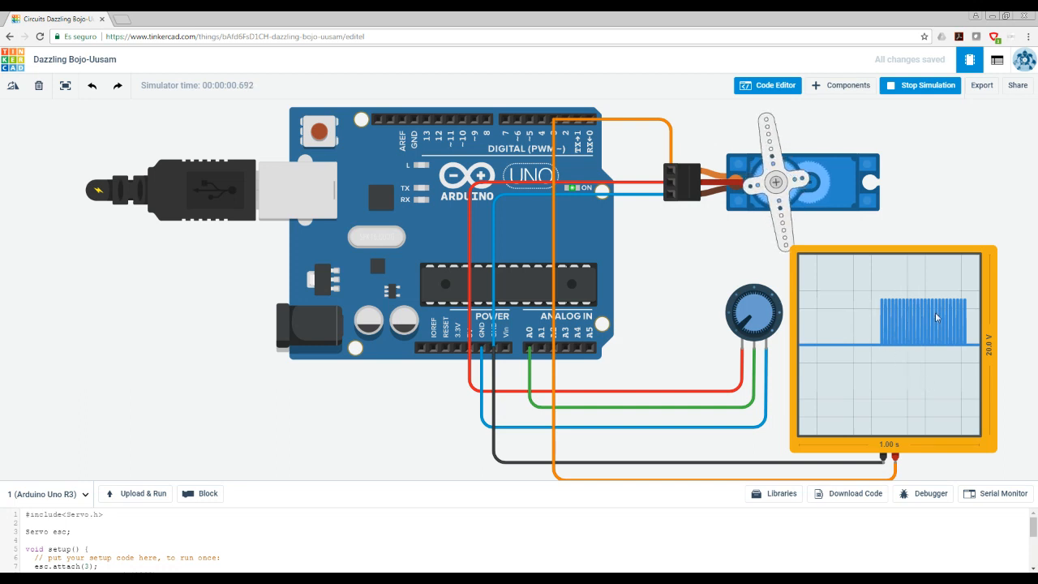
# Set the oscilloscope's time per division to 2 ms while the simulation runs.
pyautogui.click(916, 362)
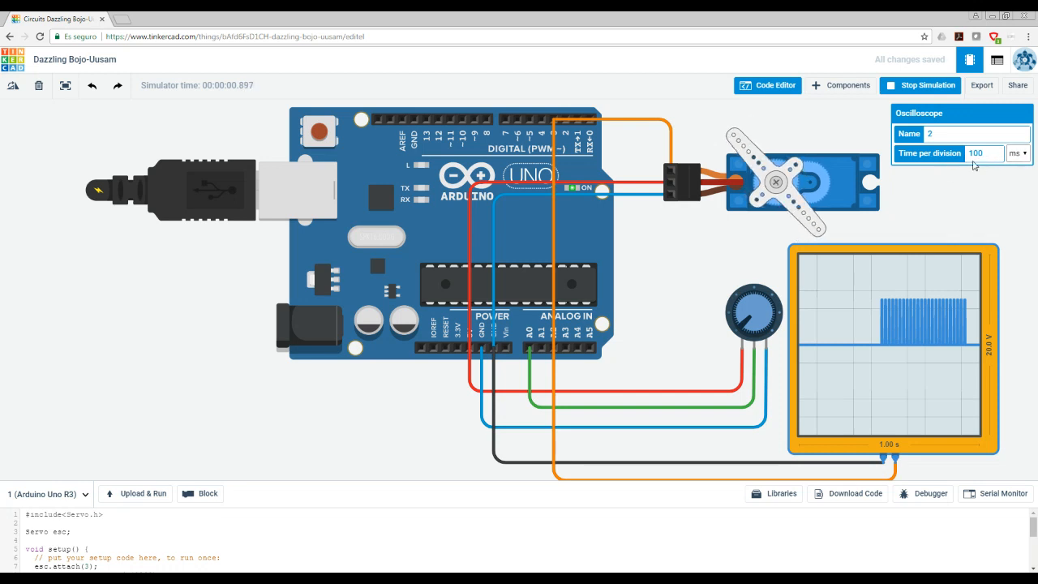
pyautogui.click(980, 156)
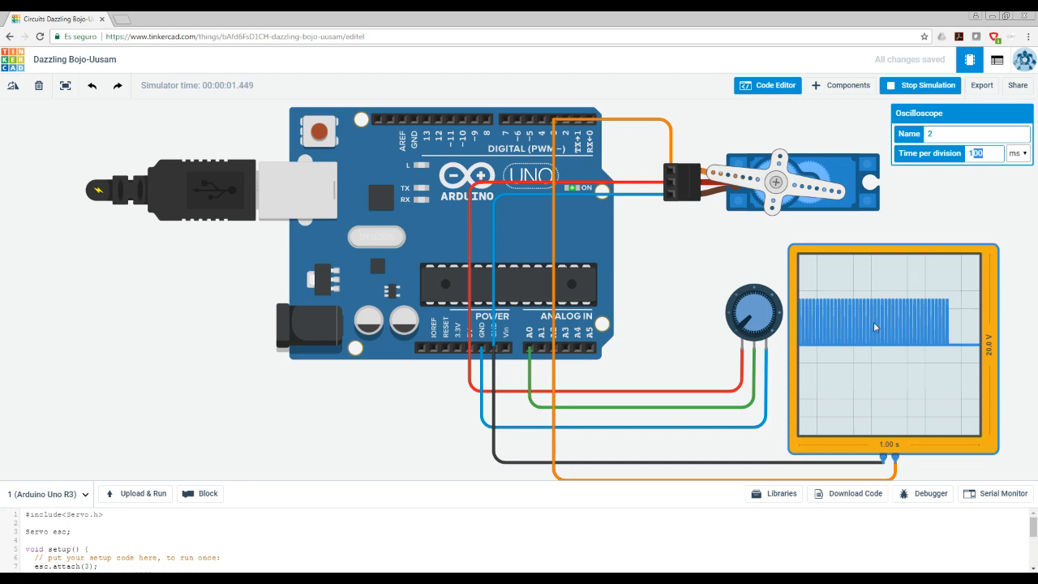
pyautogui.press('BackSpace')
pyautogui.scroll(2, 873, 322)
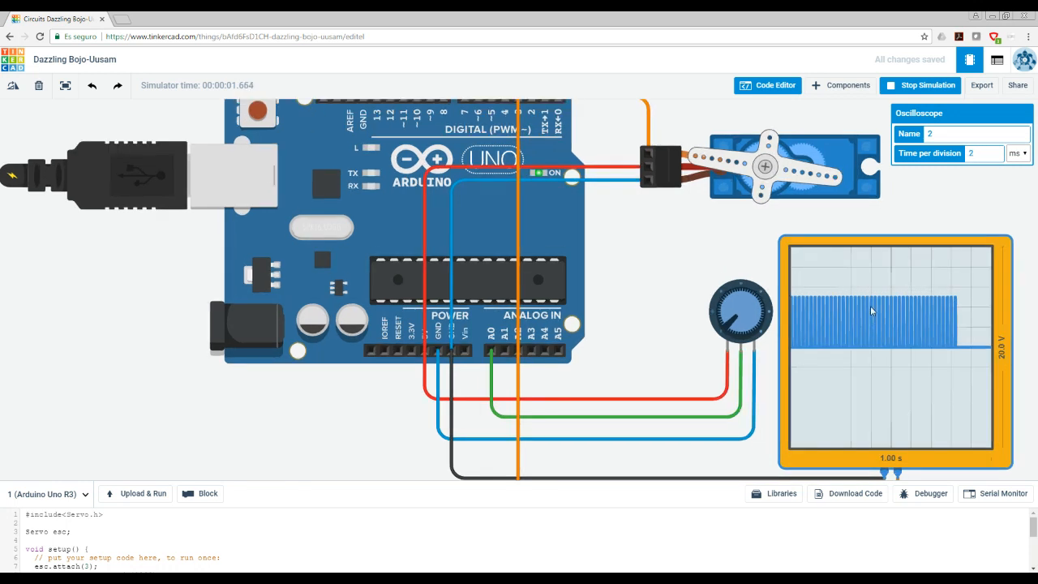
pyautogui.scroll(-1, 740, 270)
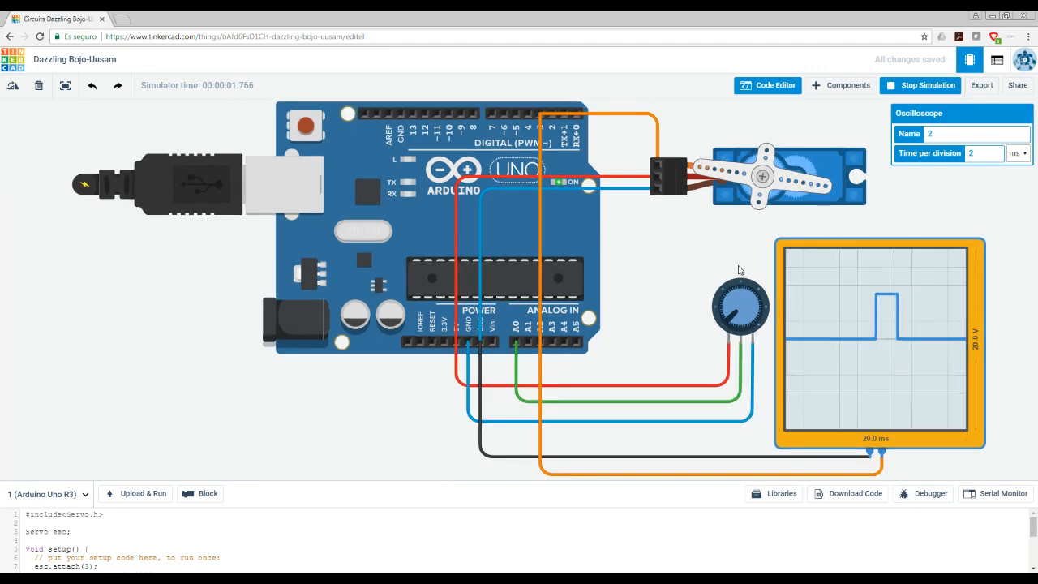
pyautogui.scroll(-1, 739, 270)
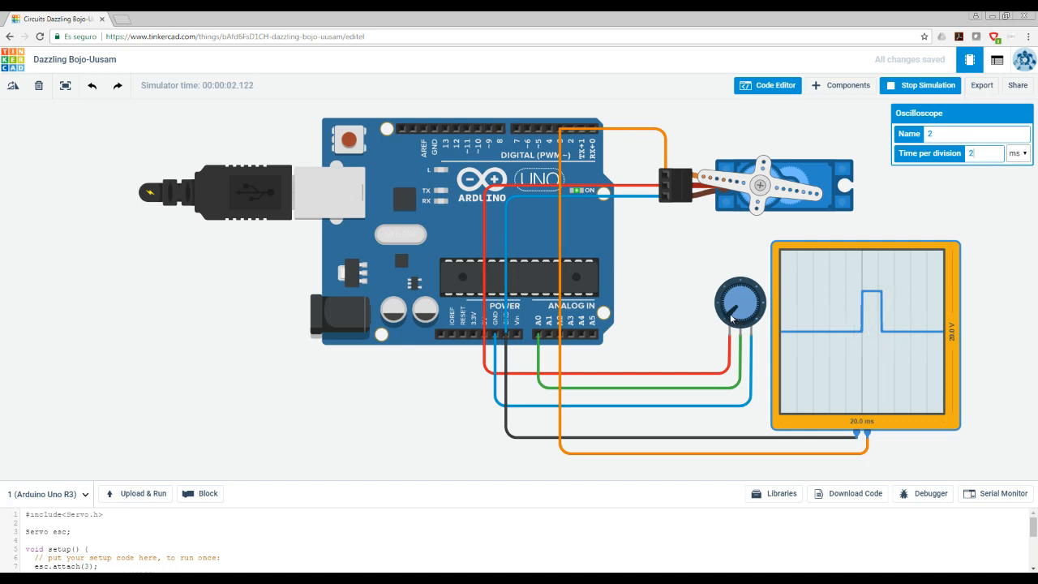
# Turn the potentiometer through its range and back to its starting position, comparing the servo's movement with the oscilloscope's pulse width.
pyautogui.moveTo(733, 318); pyautogui.dragTo(769, 305)
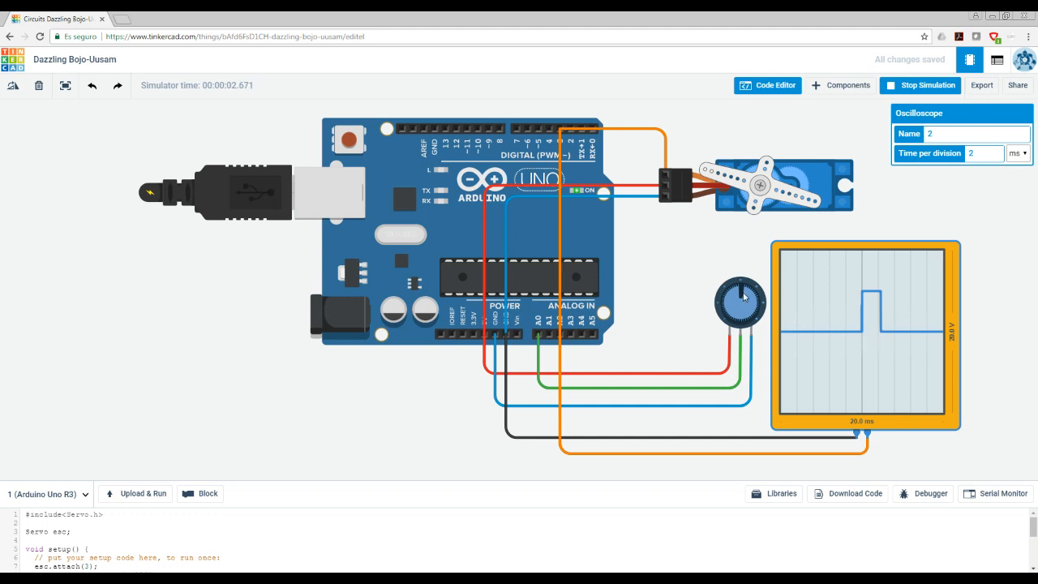
pyautogui.moveTo(744, 288); pyautogui.dragTo(761, 322)
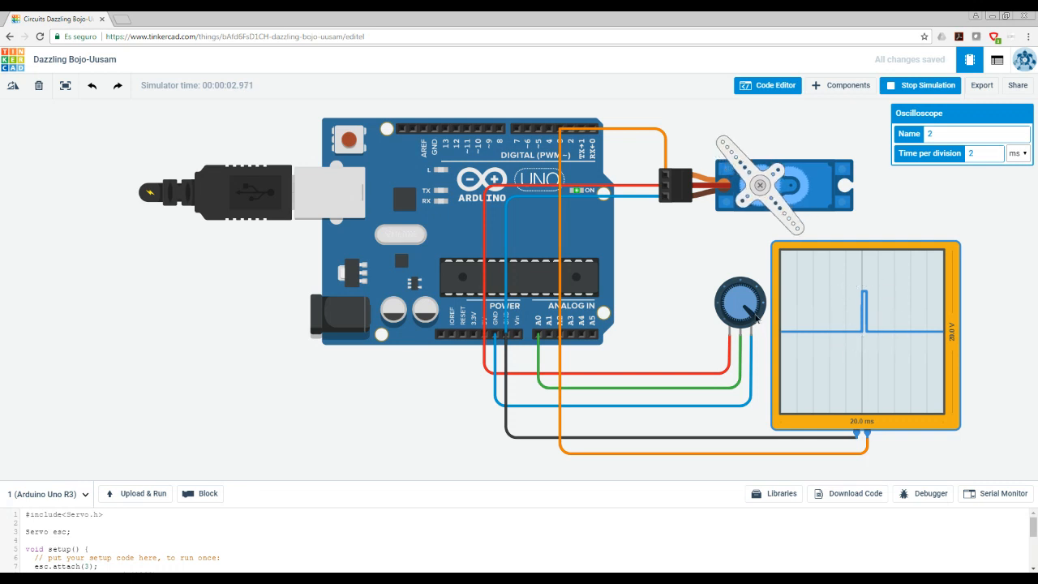
pyautogui.moveTo(750, 312); pyautogui.dragTo(724, 317)
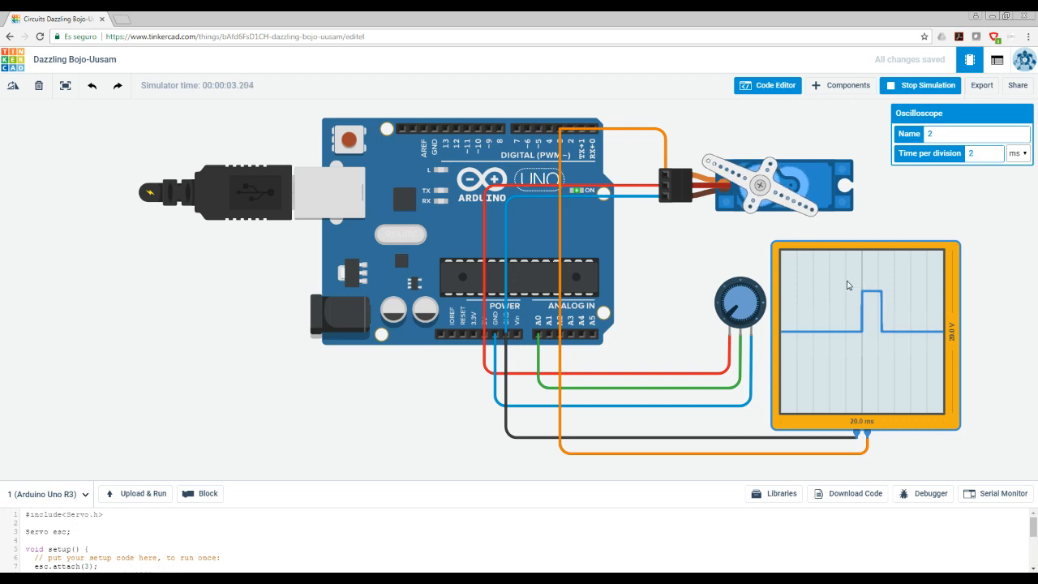
# Turn the potentiometer to its midpoint, on to the opposite end and back to the start, observing the servo arm and pulse width.
pyautogui.click(728, 286)
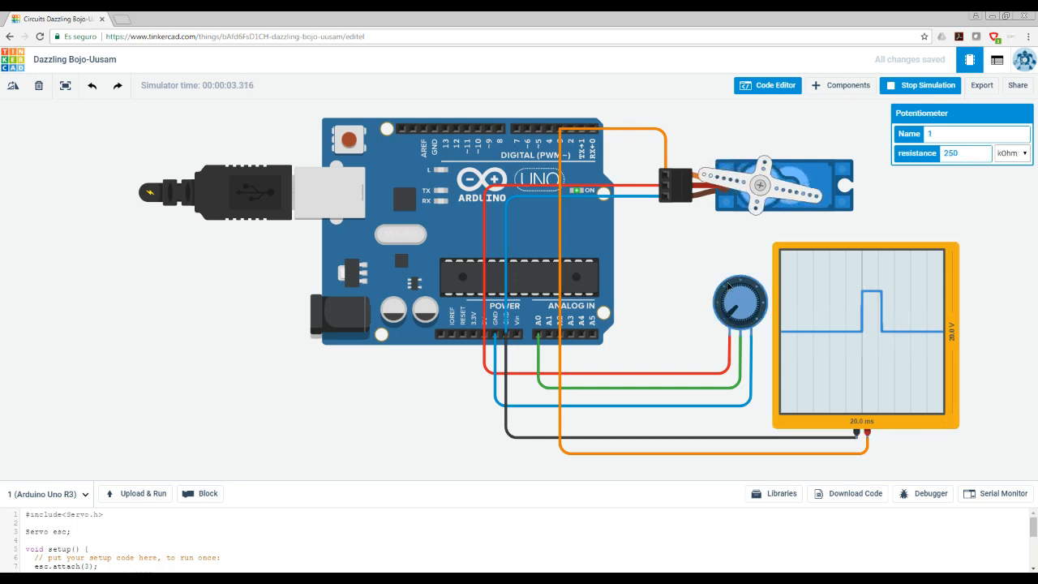
pyautogui.moveTo(729, 314); pyautogui.dragTo(738, 286)
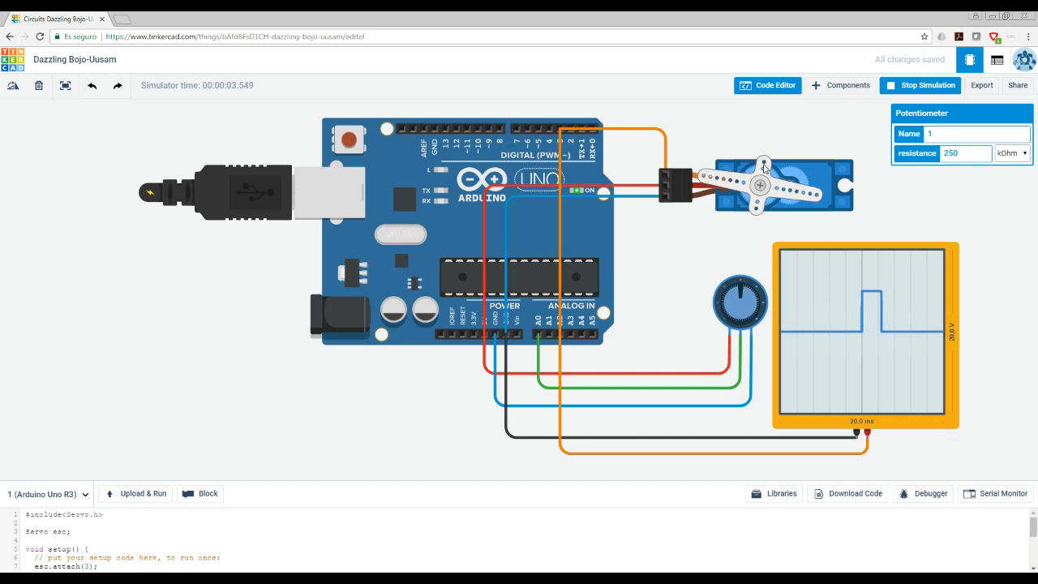
pyautogui.moveTo(741, 274); pyautogui.dragTo(765, 352)
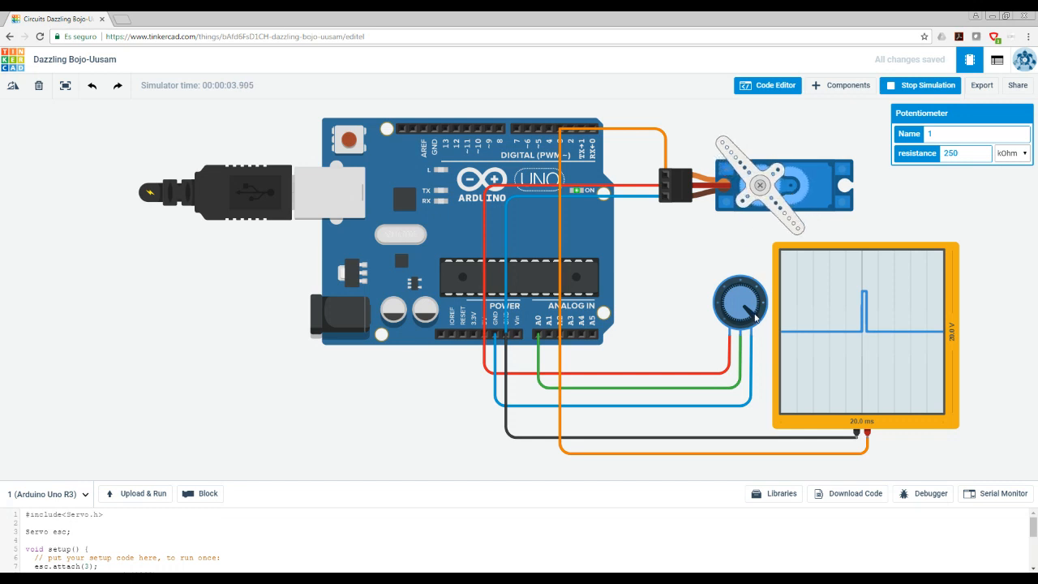
pyautogui.moveTo(756, 315); pyautogui.dragTo(724, 331)
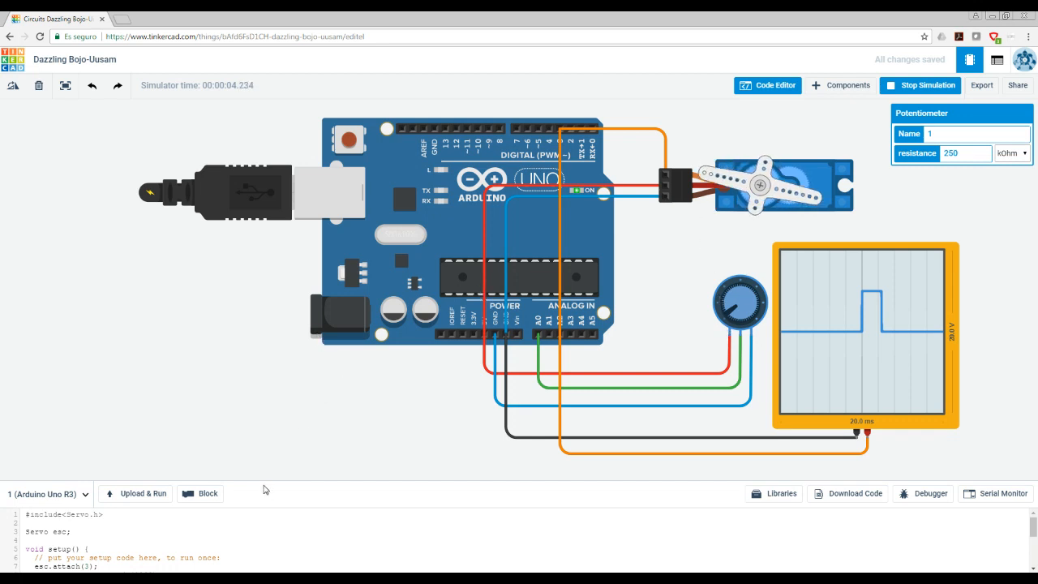
# Enlarge the code editor to review the servo sketch, reduce it to show the whole circuit again, and stop the simulation.
pyautogui.moveTo(261, 481); pyautogui.dragTo(260, 384)
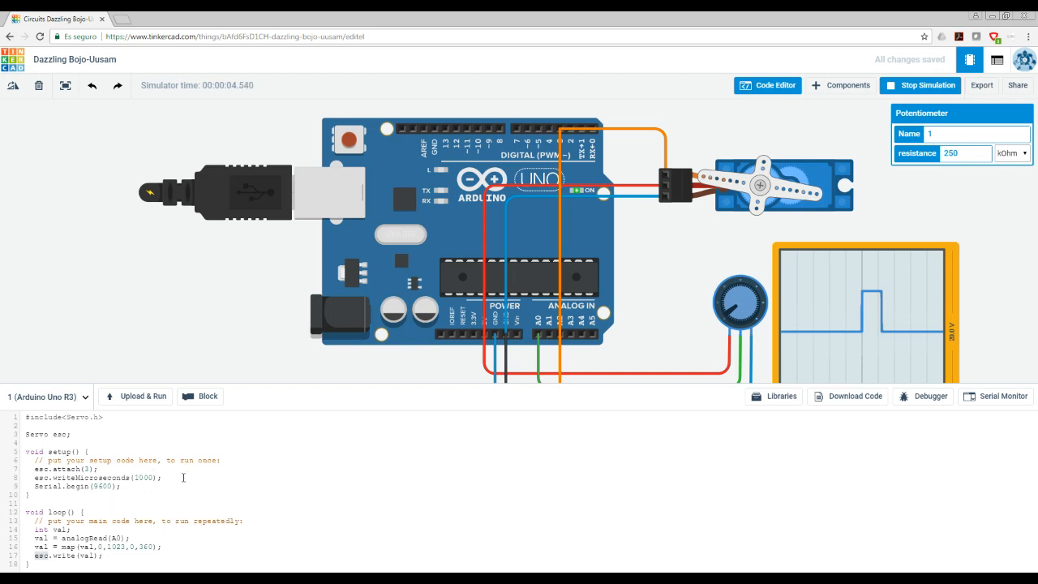
pyautogui.moveTo(482, 384); pyautogui.dragTo(482, 537)
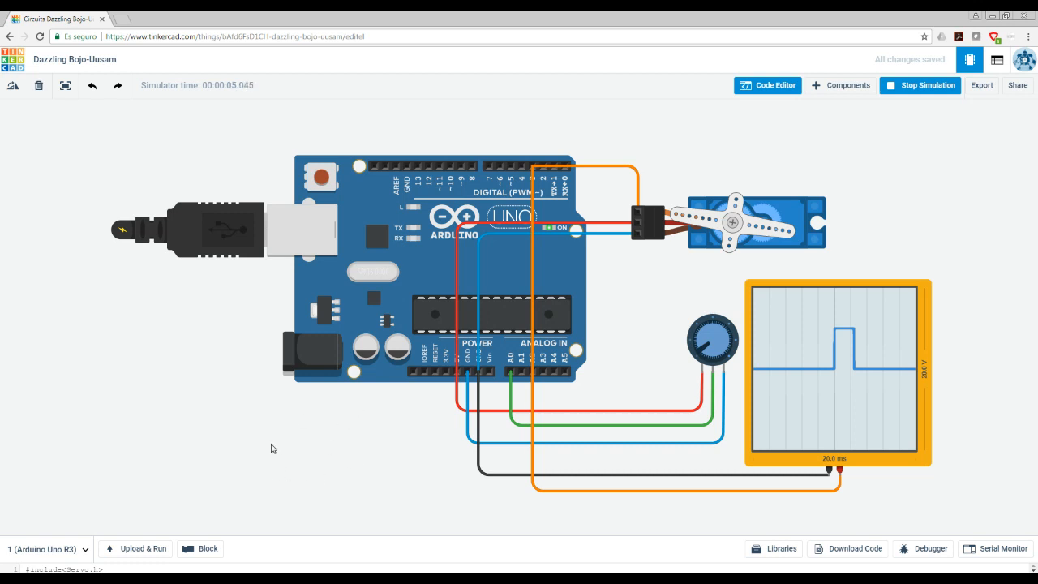
pyautogui.moveTo(264, 537); pyautogui.dragTo(269, 499)
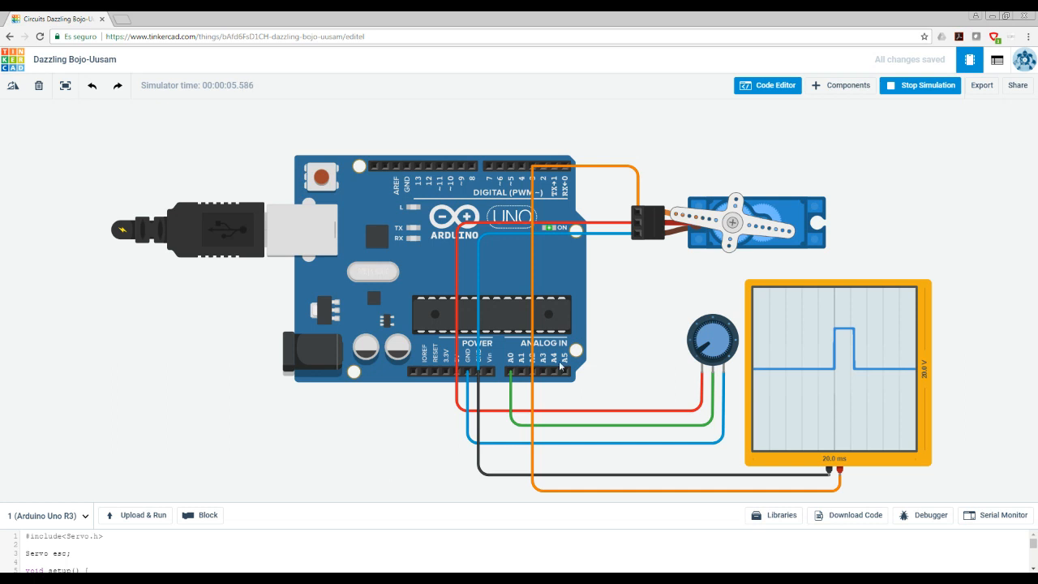
pyautogui.click(935, 90)
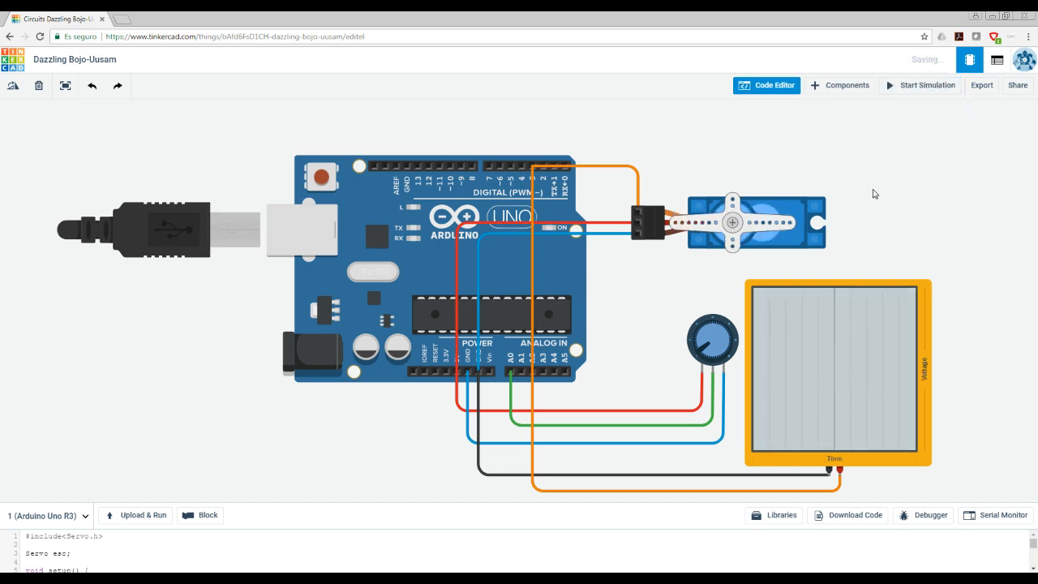